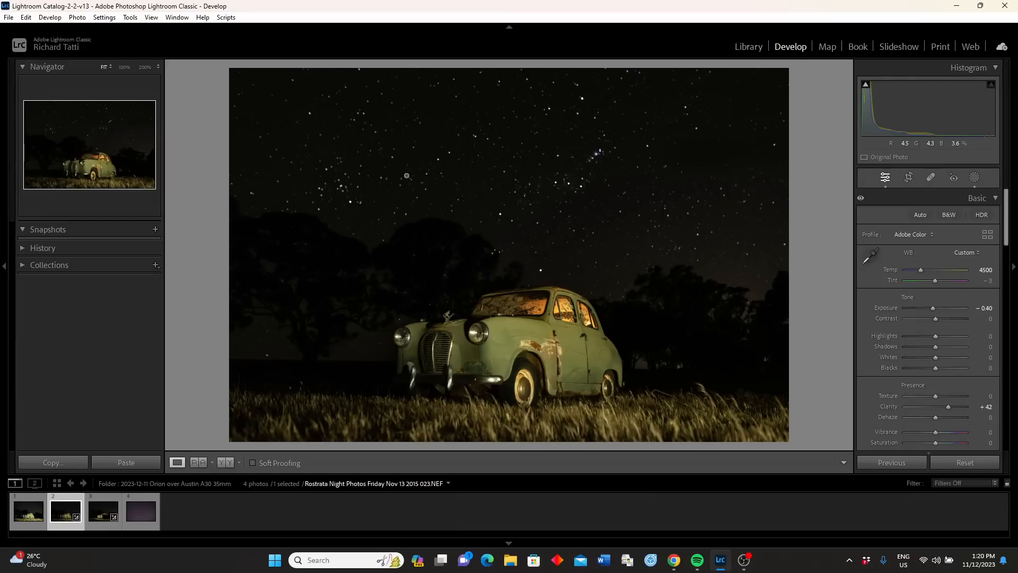
Check the Orion sky photo, and examine the second car photo's front end and star field at 100% zoom.
left_click(150, 514)
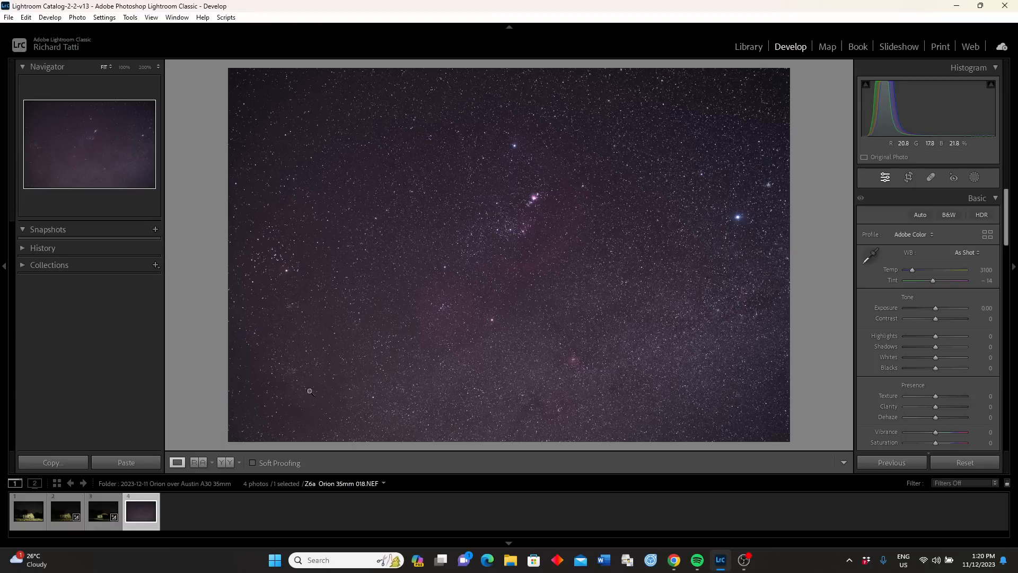
left_click(60, 511)
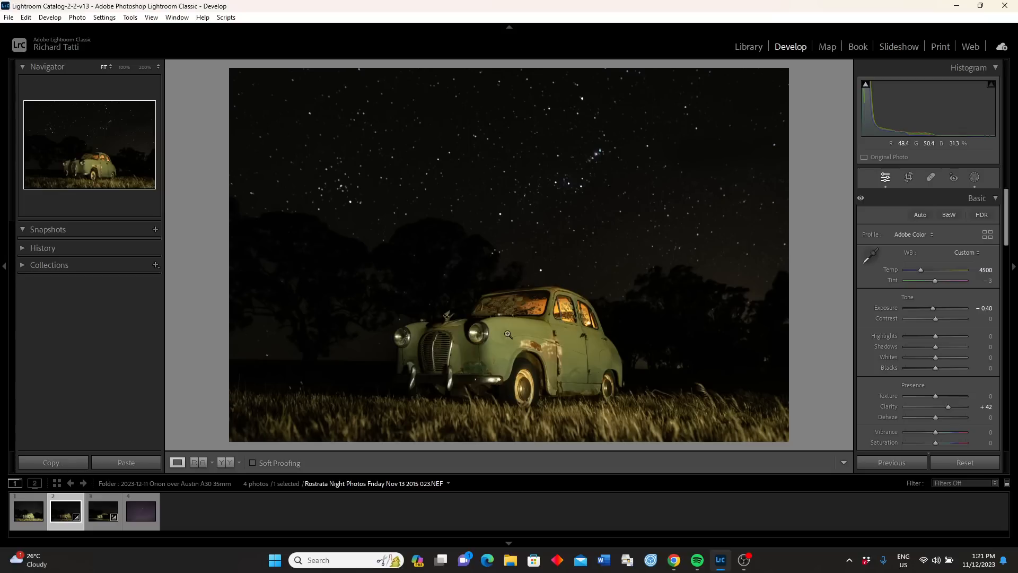
left_click(477, 339)
left_click_drag(433, 337, 566, 219)
left_click_drag(407, 243, 450, 345)
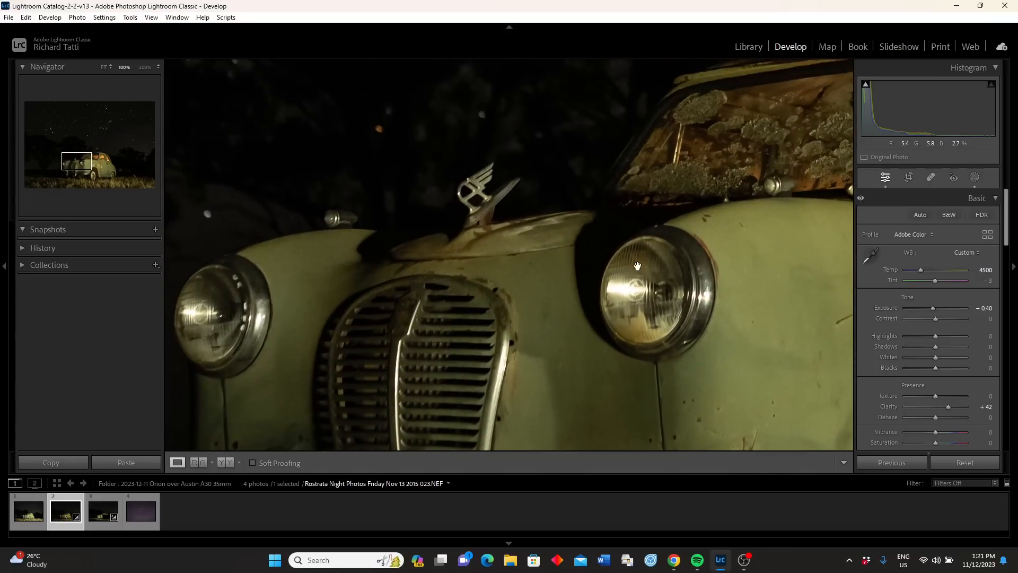
left_click_drag(683, 226, 518, 439)
left_click_drag(625, 182, 774, 363)
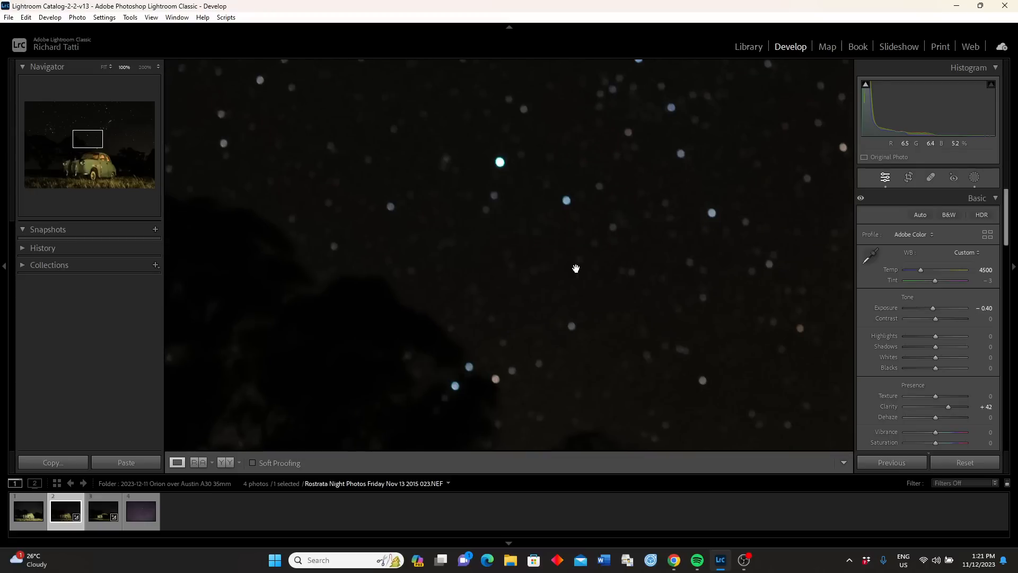
left_click(589, 212)
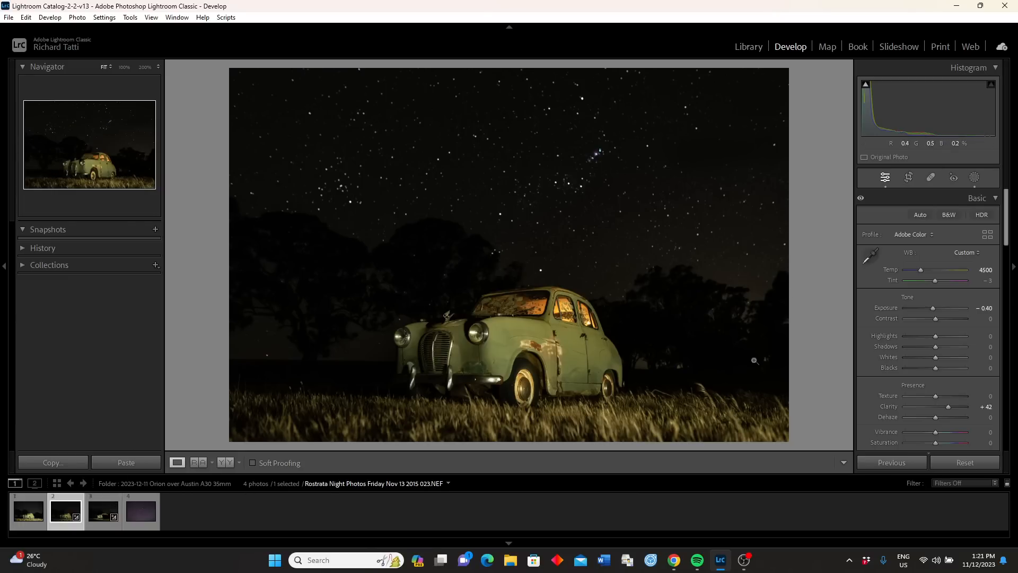
Examine the third car photo and its Basic, noise reduction and lens correction settings.
left_click(99, 509)
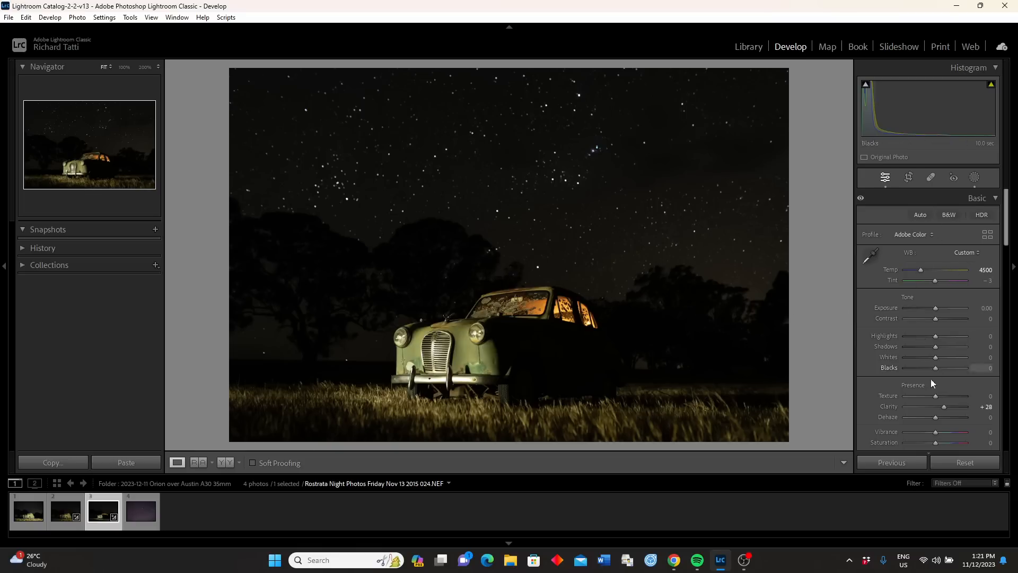
scroll(883, 385, "down", 5)
scroll(882, 385, "down", 5)
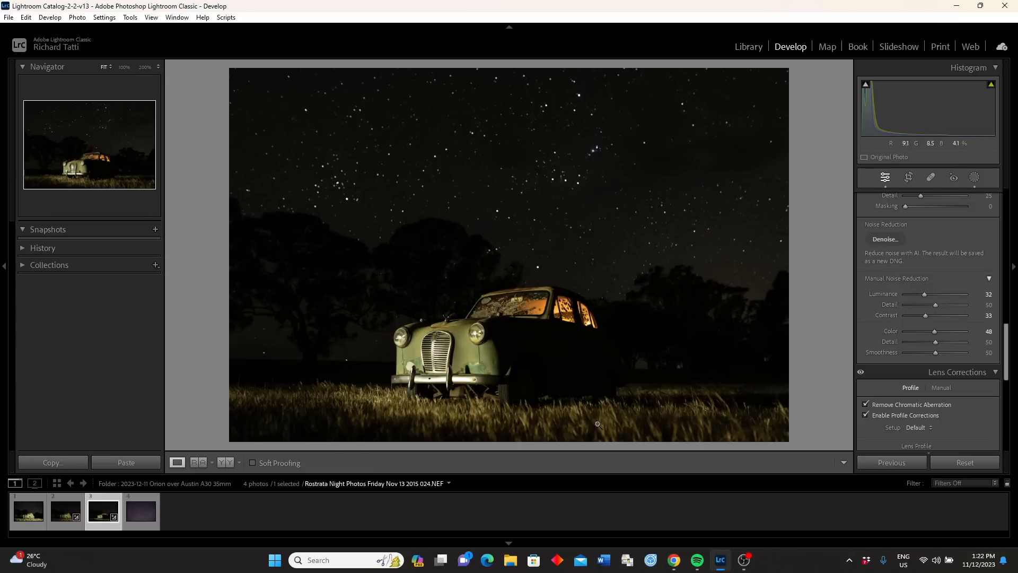
scroll(875, 315, "up", 10)
scroll(882, 314, "up", 3)
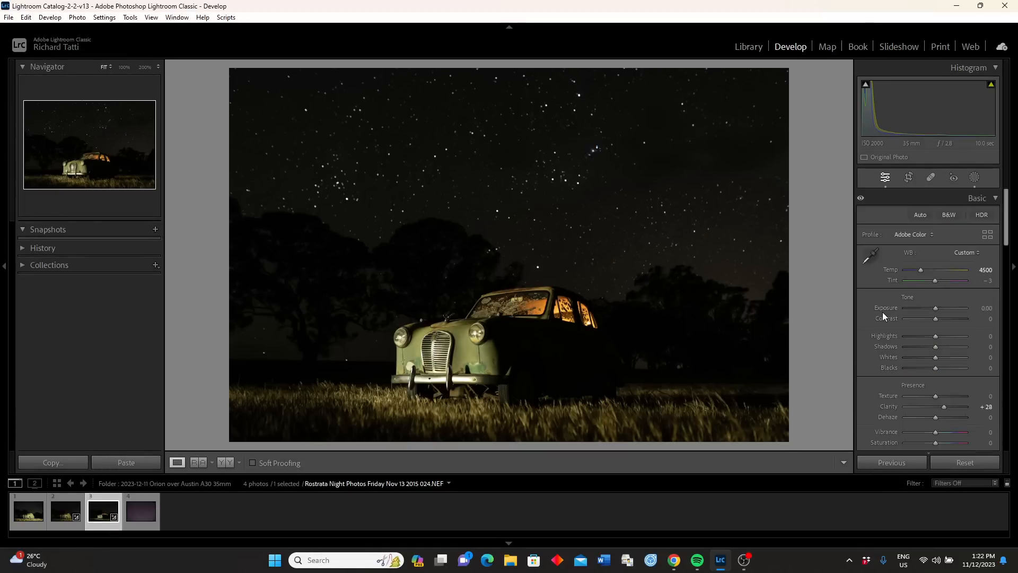
Select the Z6a Orion 35mm 018 sky photo and set its white balance to Temp 3100 and Tint −24.
left_click(137, 513)
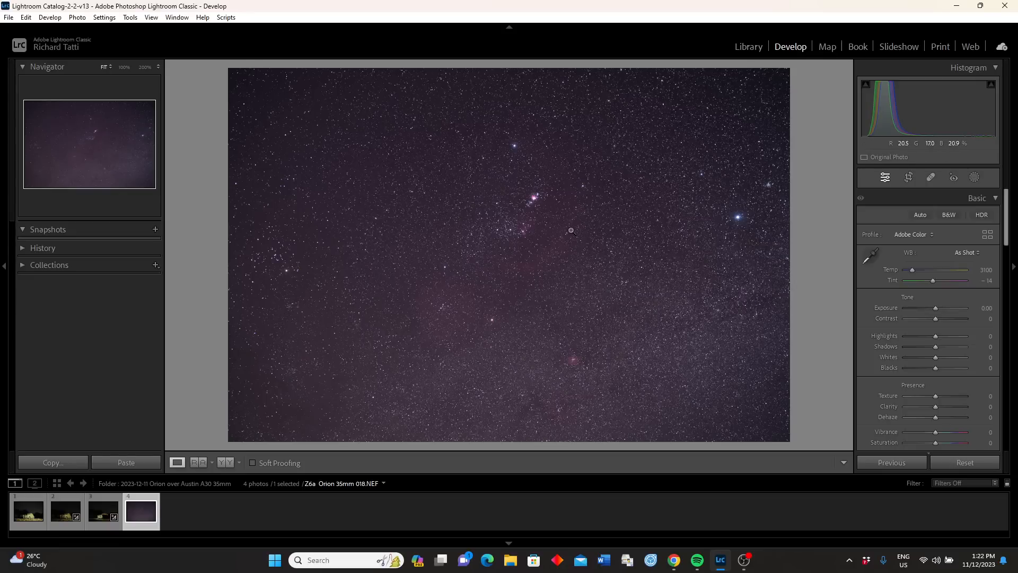
left_click(530, 207)
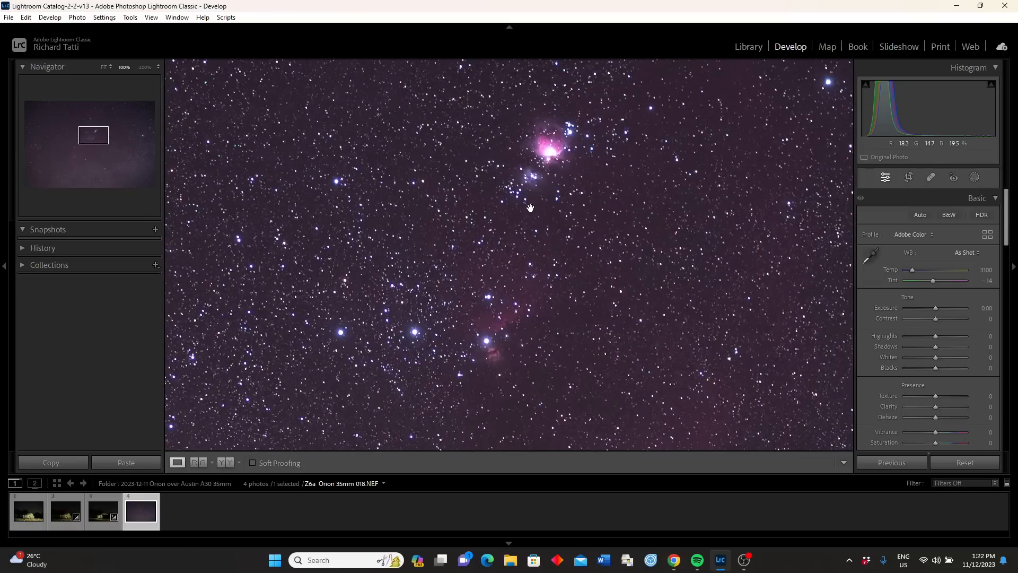
left_click_drag(414, 251, 531, 211)
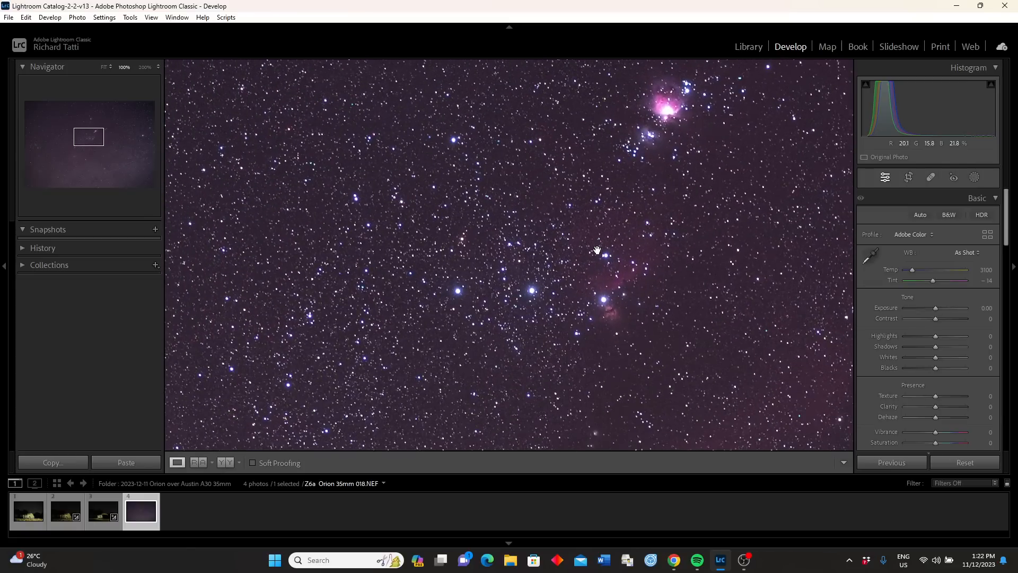
left_click(413, 218)
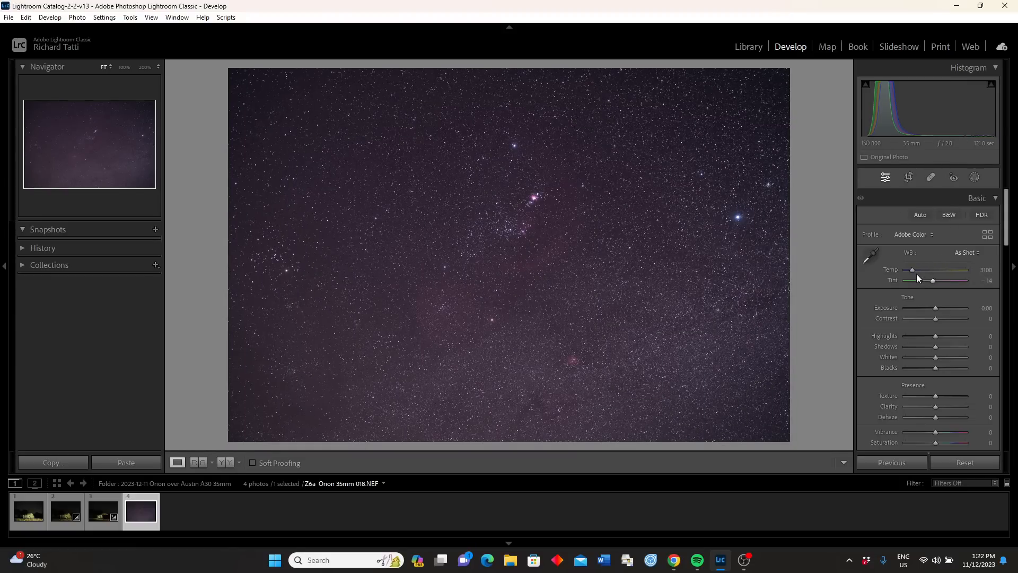
left_click_drag(912, 271, 913, 270)
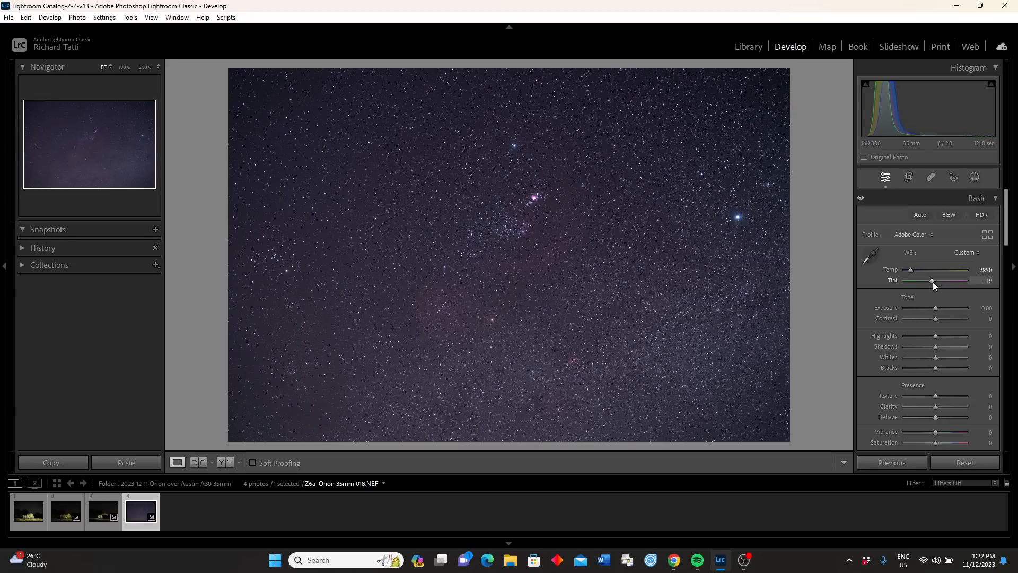
scroll(933, 282, "down", 5)
scroll(911, 270, "up", 5)
mouse_move(912, 270)
left_mouse_down()
mouse_move(921, 270)
mouse_move(903, 270)
left_mouse_up()
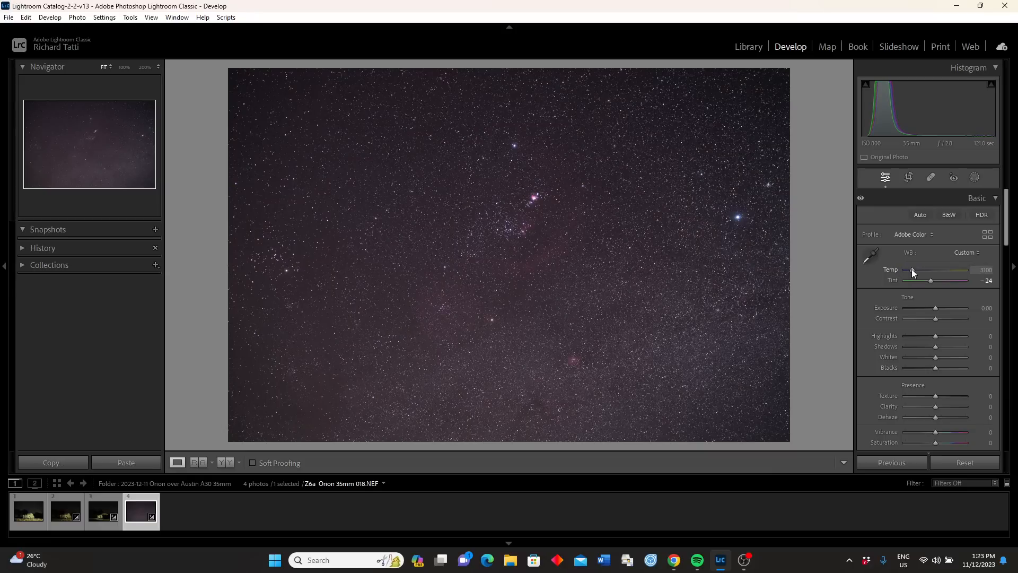
Set the sky photo's Exposure to +0.20.
key("Down")
key("Up")
key("Up")
key("Down")
key("Up")
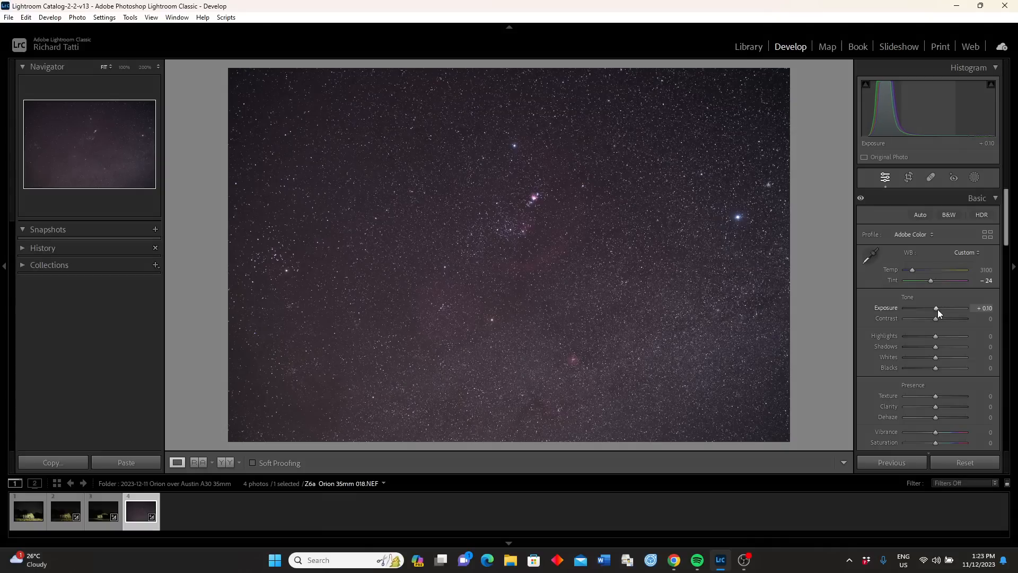
key("Up")
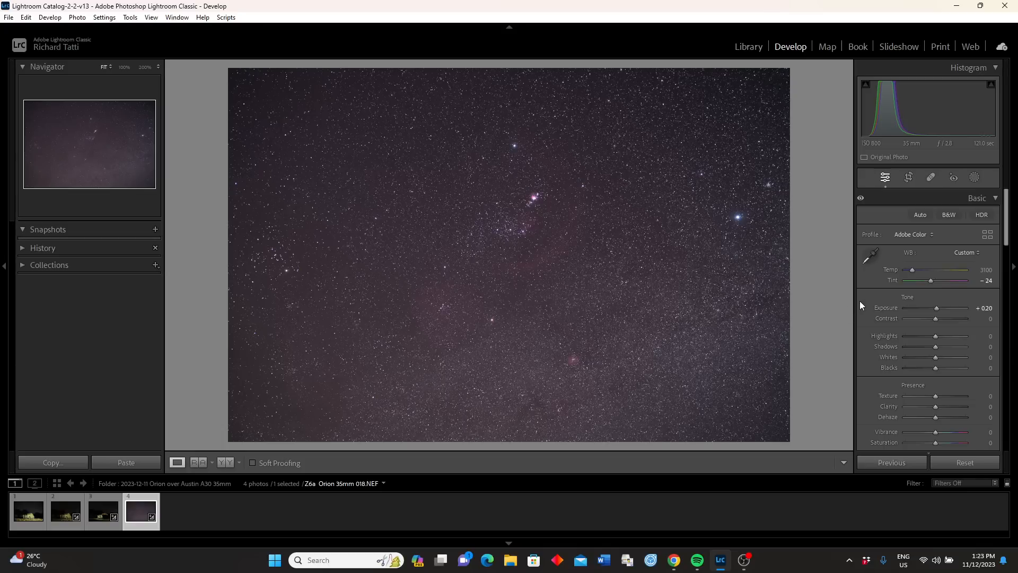
Enable lens profile corrections and apply manual noise reduction with Luminance 20, Contrast 22 and a stronger Color value.
scroll(866, 294, "down", 15)
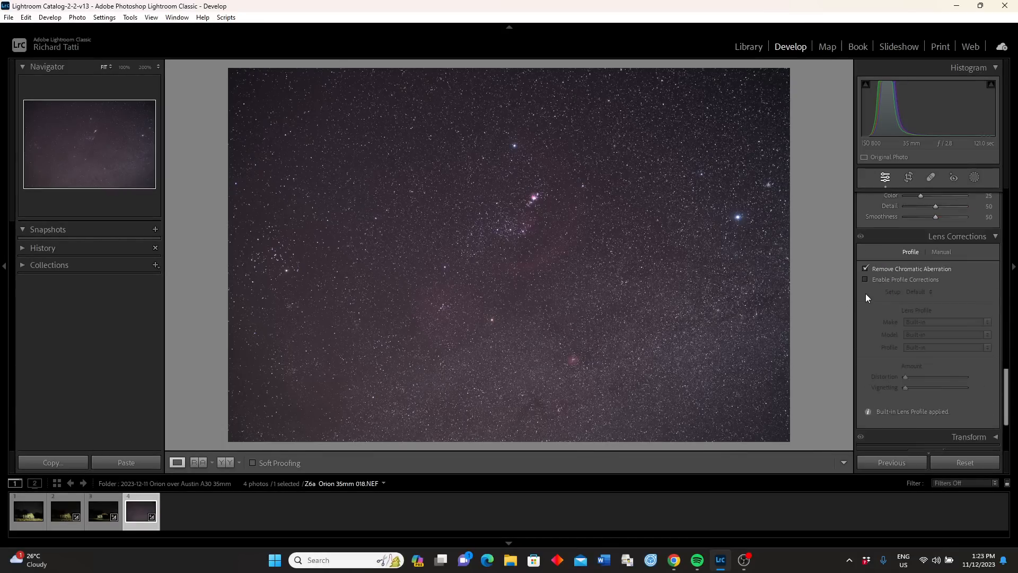
left_click(865, 211)
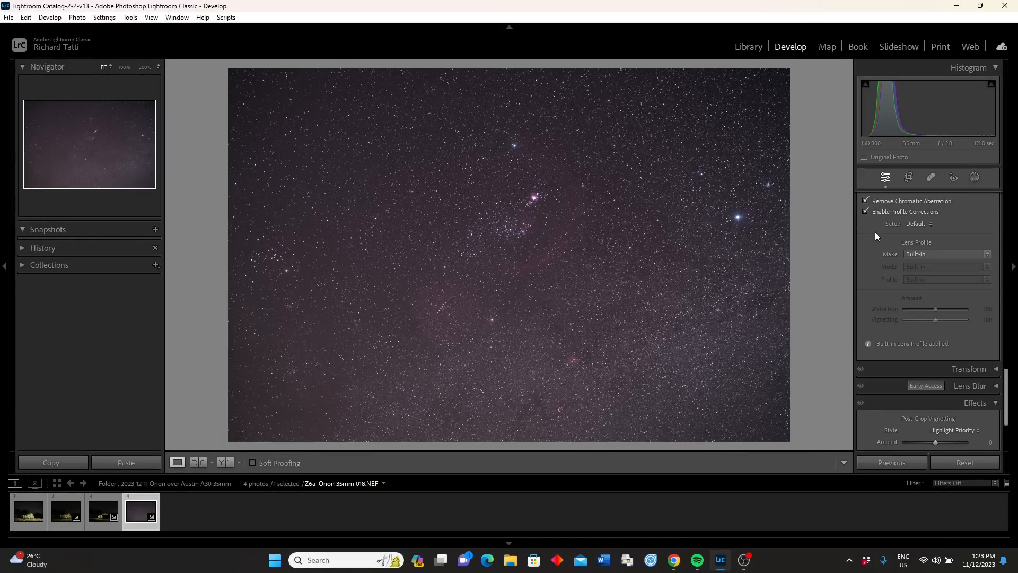
scroll(875, 231, "up", 3)
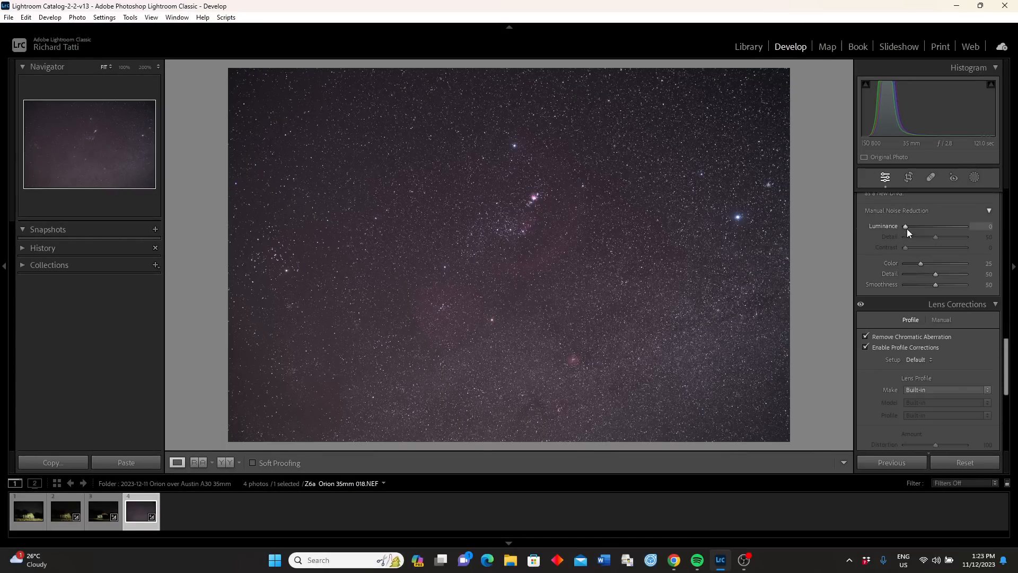
left_click_drag(907, 232, 919, 227)
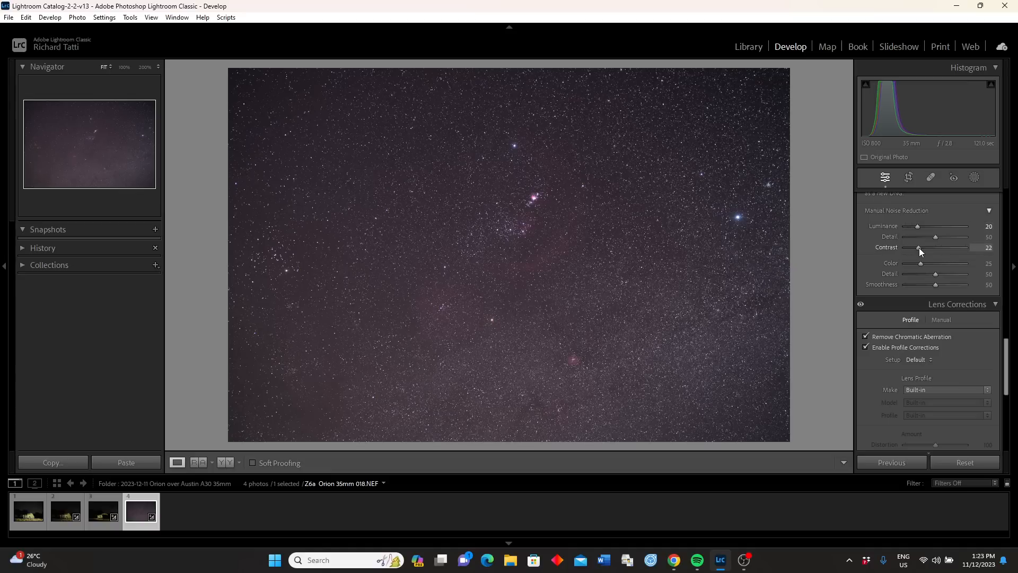
left_click_drag(931, 263, 934, 263)
Set the sky photo's Tint to −29 and open it for editing in Adobe Photoshop 2024.
scroll(866, 254, "up", 10)
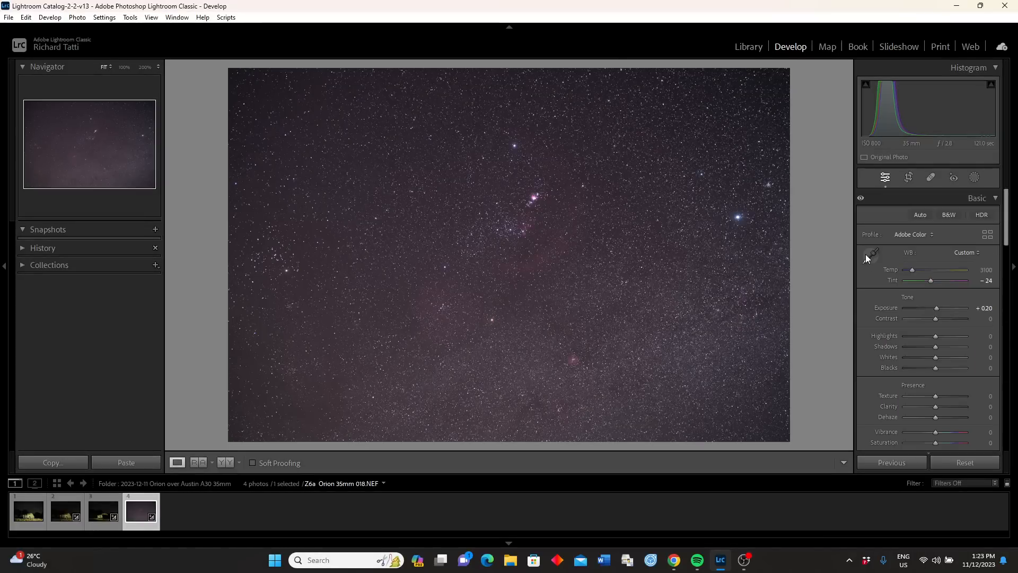
left_click_drag(932, 279, 929, 285)
right_click(132, 511)
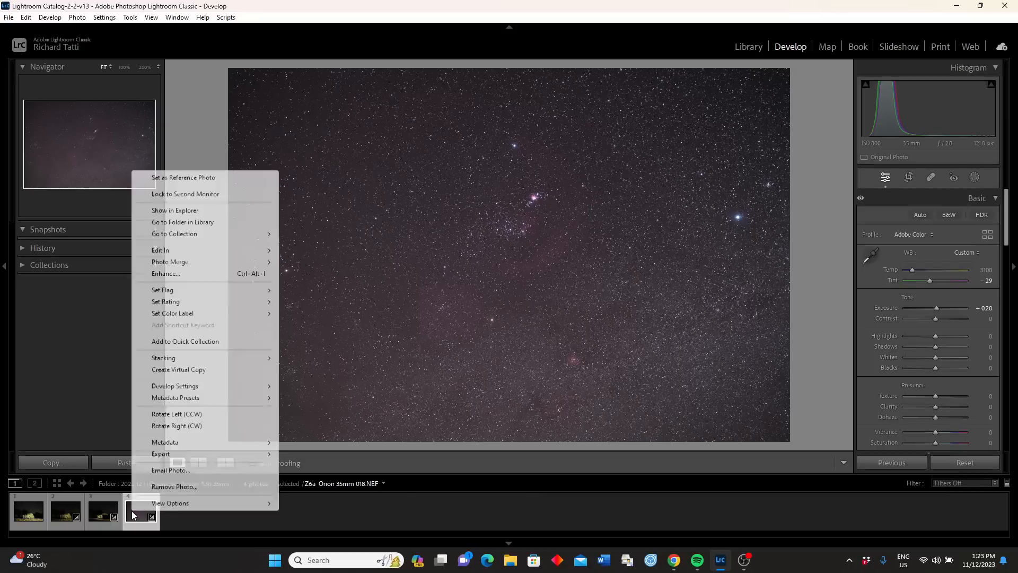
mouse_move(193, 253)
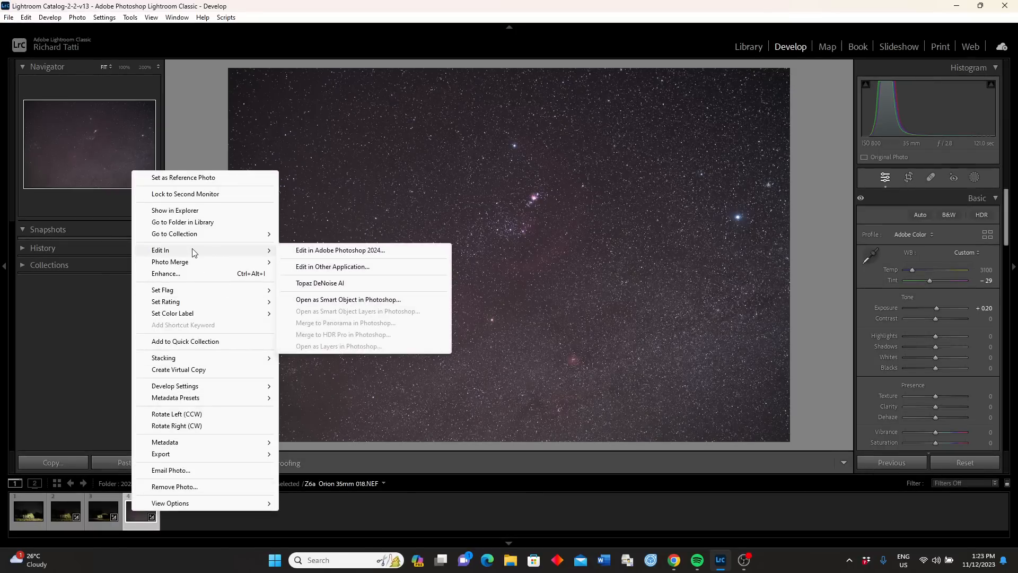
left_click(354, 249)
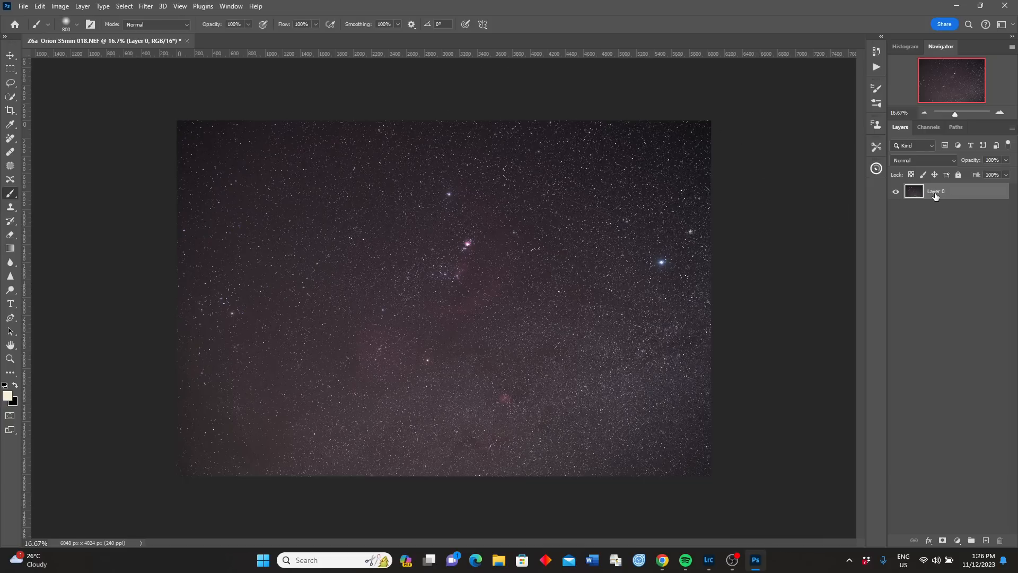
Duplicate Layer 0 as a layer named "starless", and duplicate that one as a layer named "stars".
left_click(82, 6)
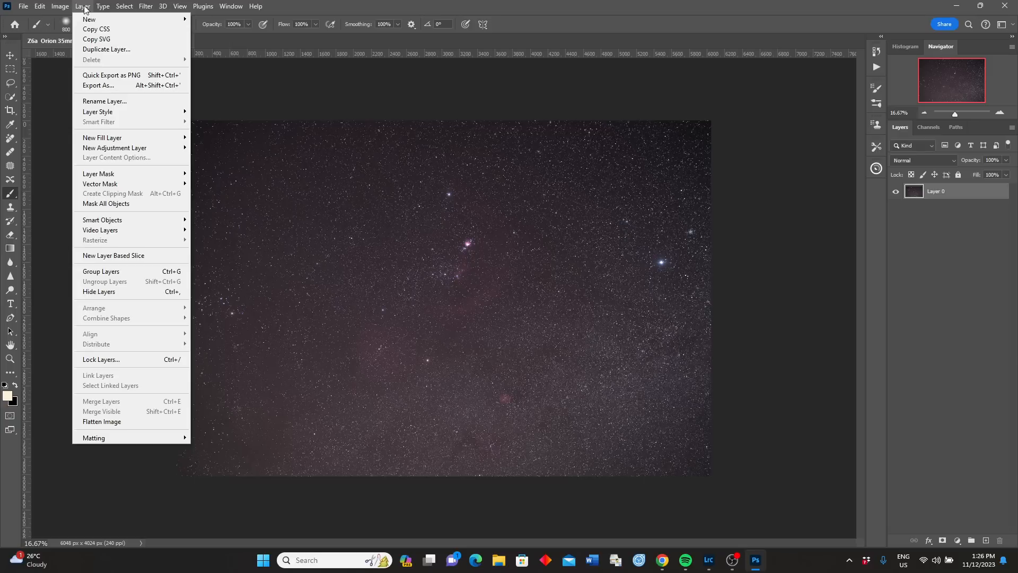
left_click(104, 48)
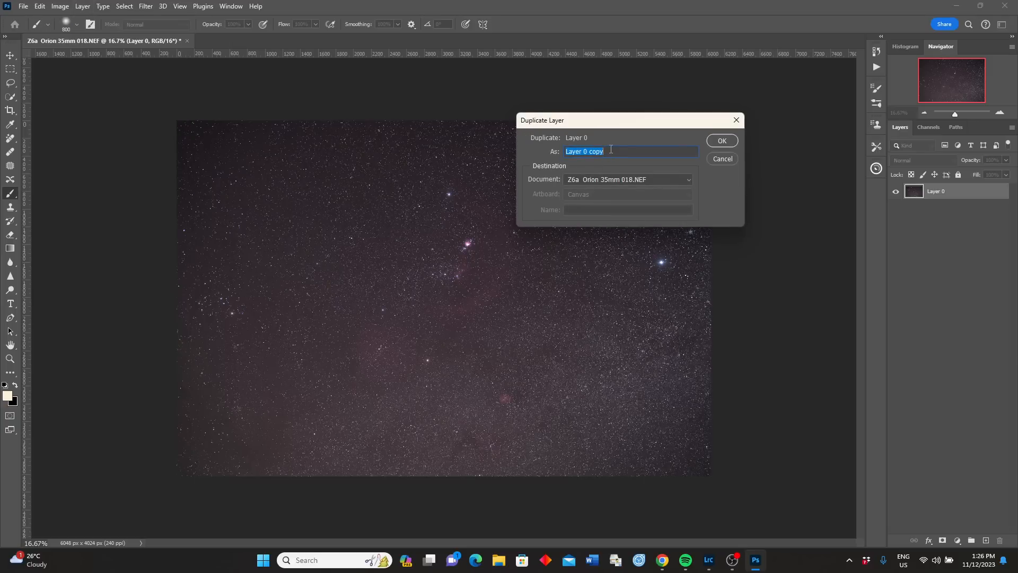
type("starless")
left_click(721, 141)
left_click(83, 6)
left_click(105, 50)
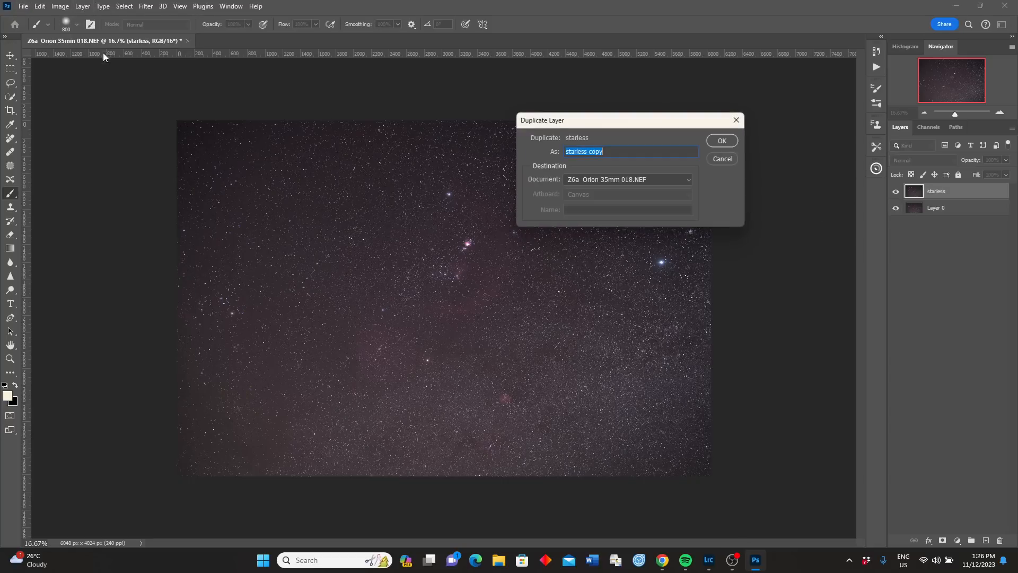
type("stars")
left_click(722, 141)
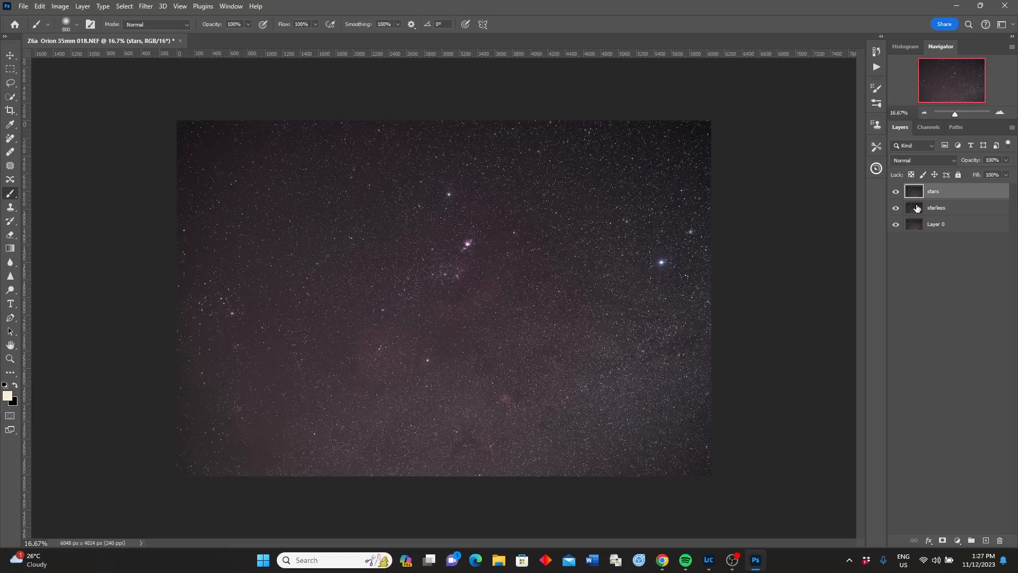
Run RC-Astro StarXTerminator with Large Tile Overlap on the starless layer while the stars layer is hidden, and show the stars layer again.
left_click(896, 192)
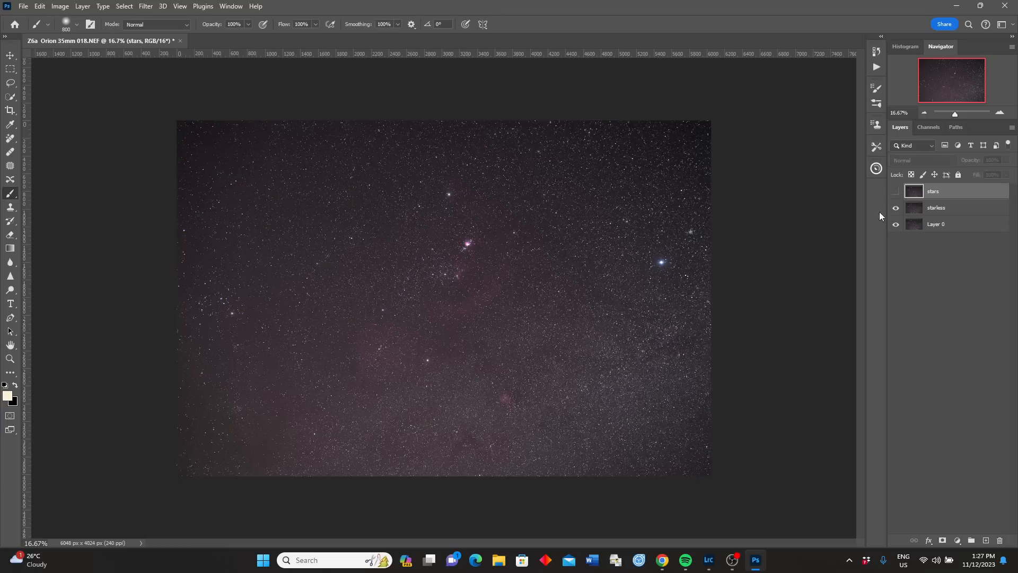
left_click(916, 210)
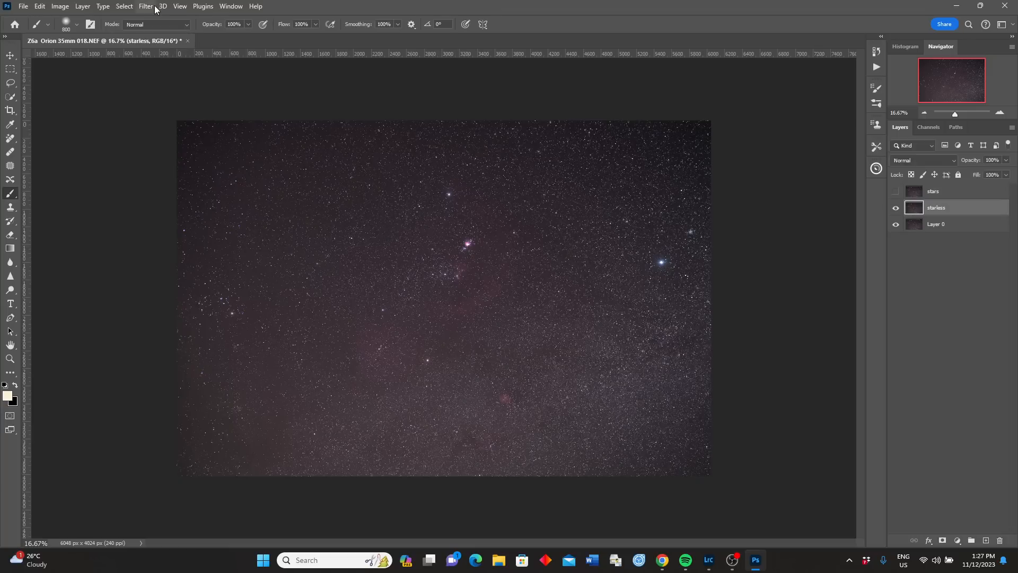
left_click(144, 7)
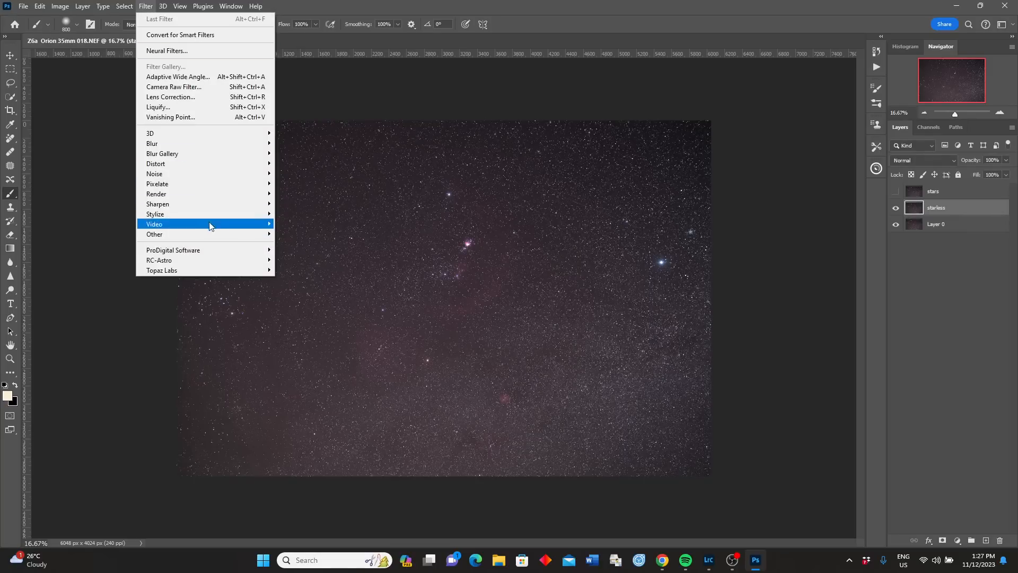
mouse_move(204, 264)
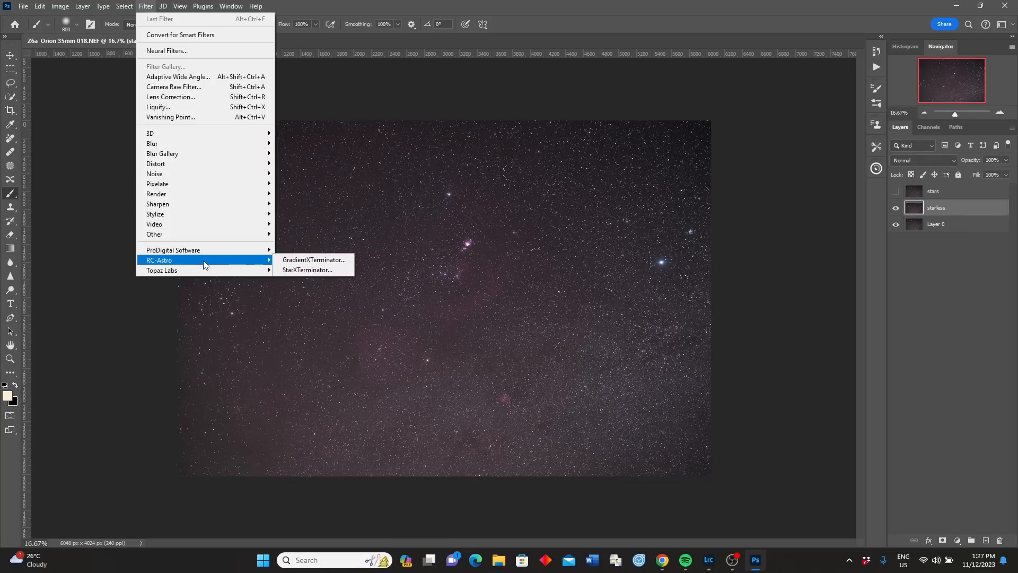
left_click(309, 269)
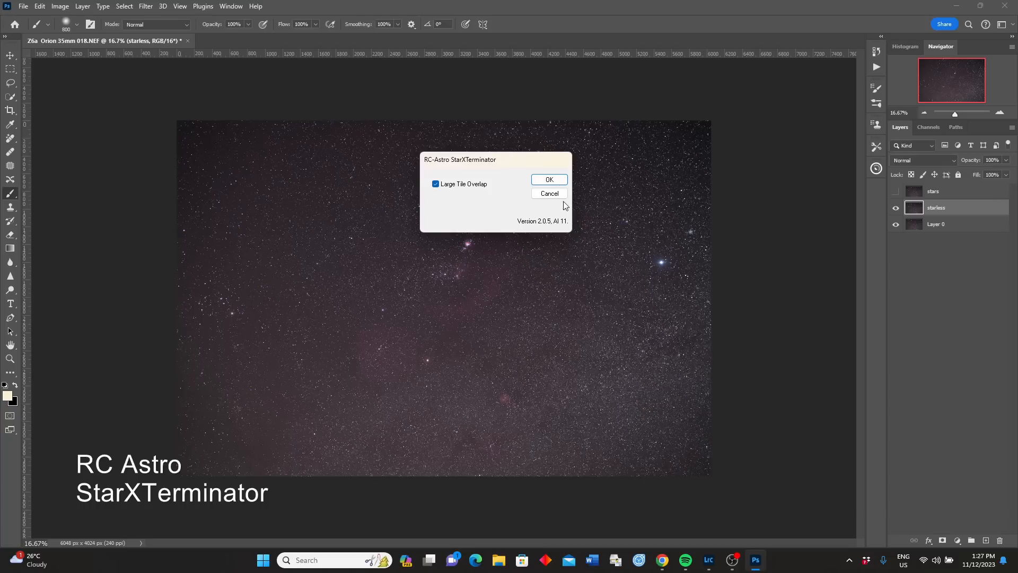
left_click(549, 180)
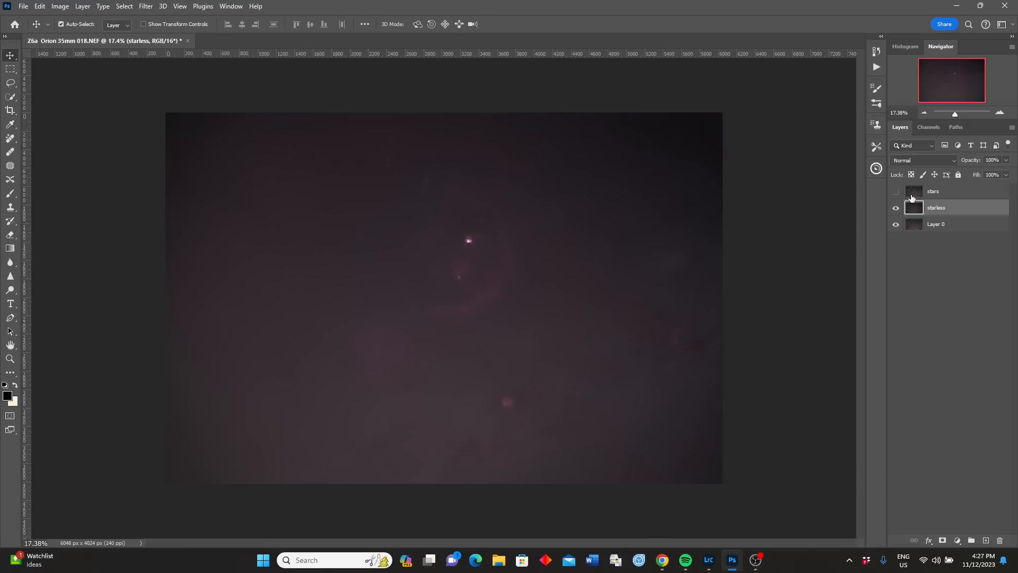
left_click(895, 192)
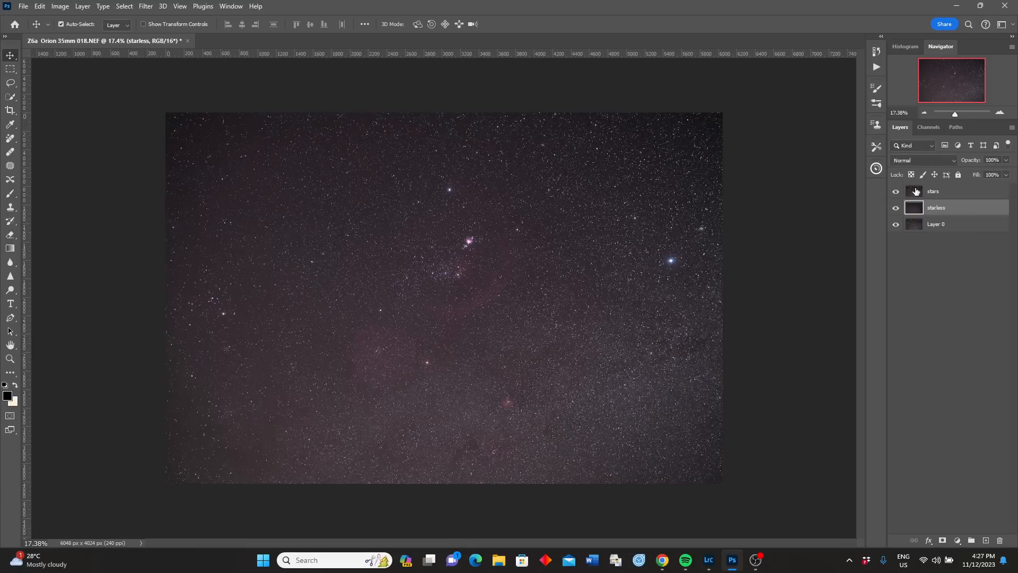
Use Apply Image on the stars layer with the starless layer as source and Subtract blending to isolate the stars.
left_click(916, 191)
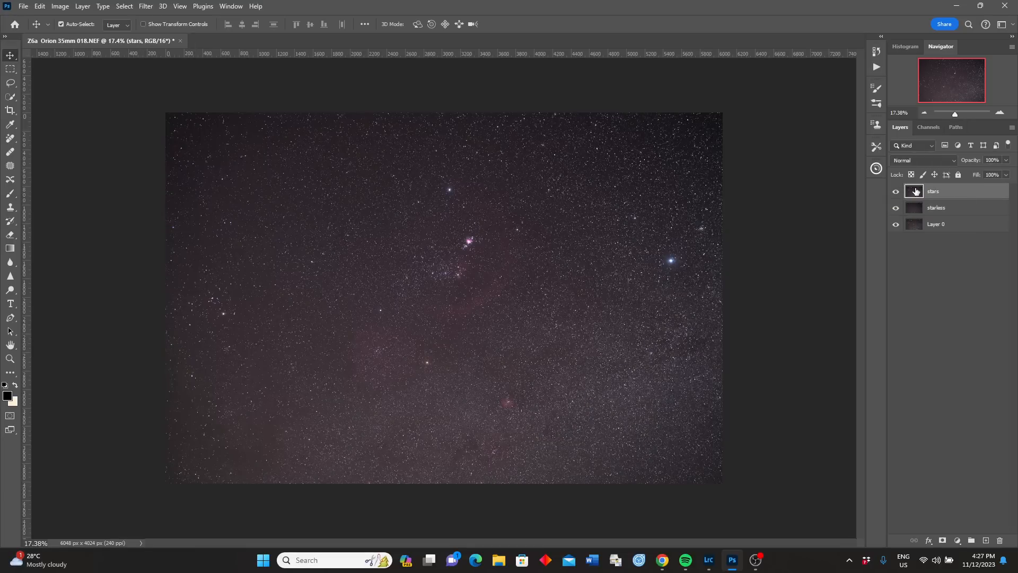
left_click(61, 7)
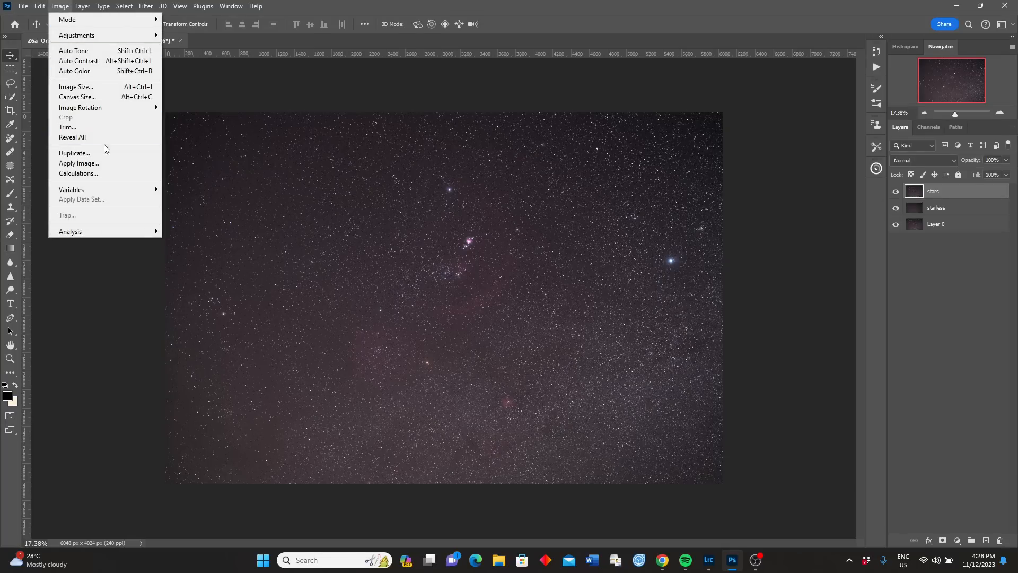
left_click(81, 165)
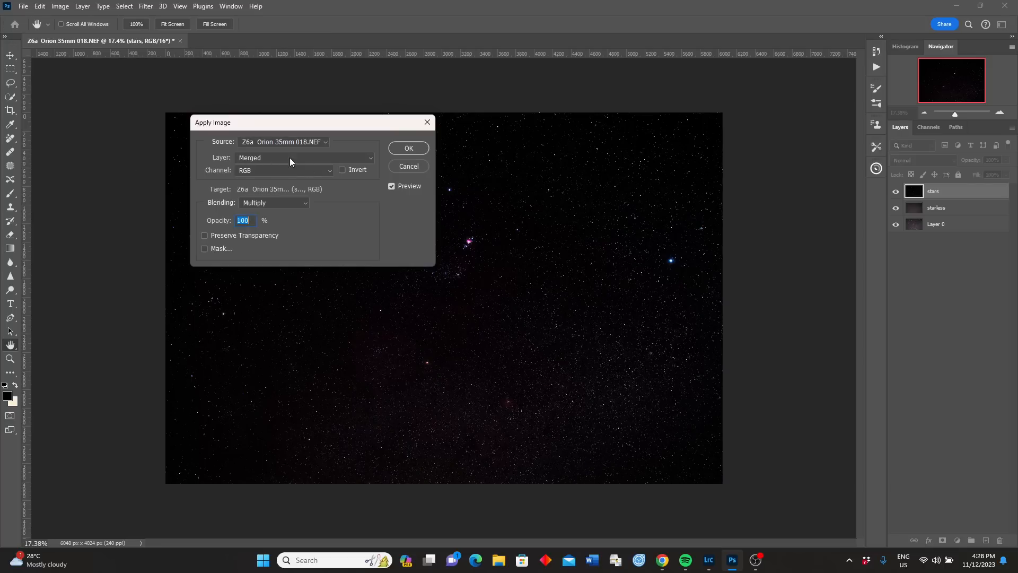
left_click(371, 158)
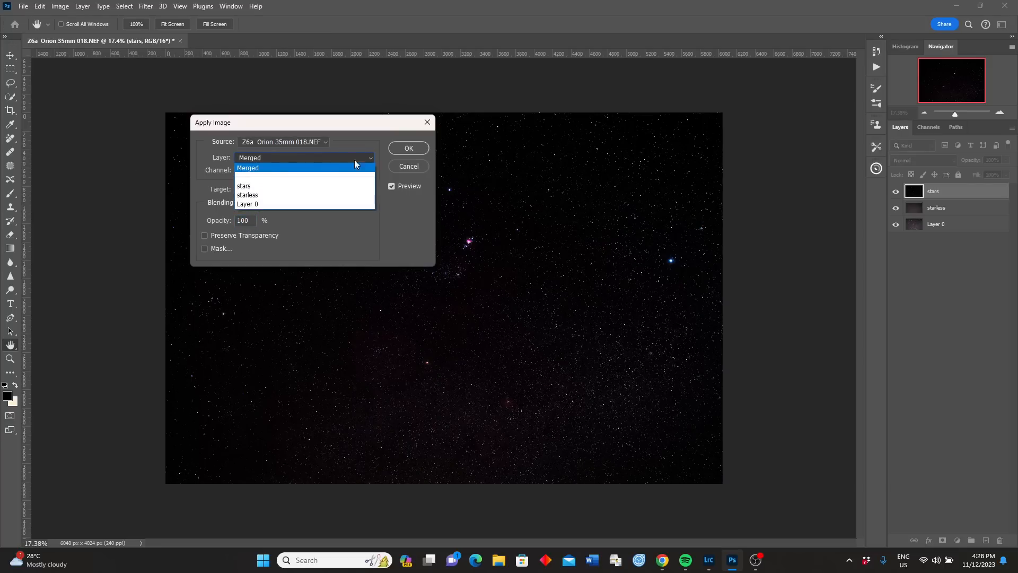
left_click(248, 195)
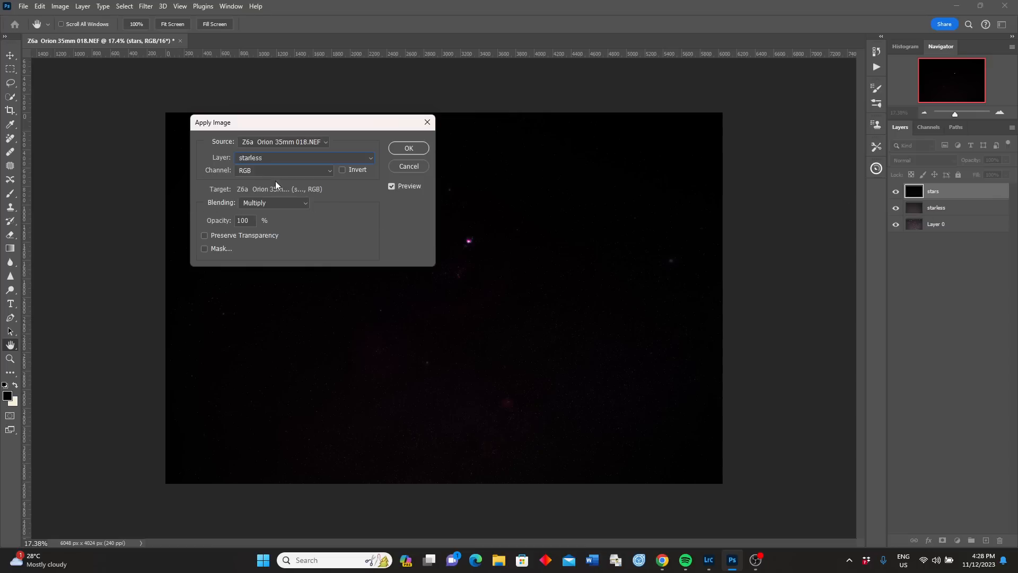
left_click(306, 203)
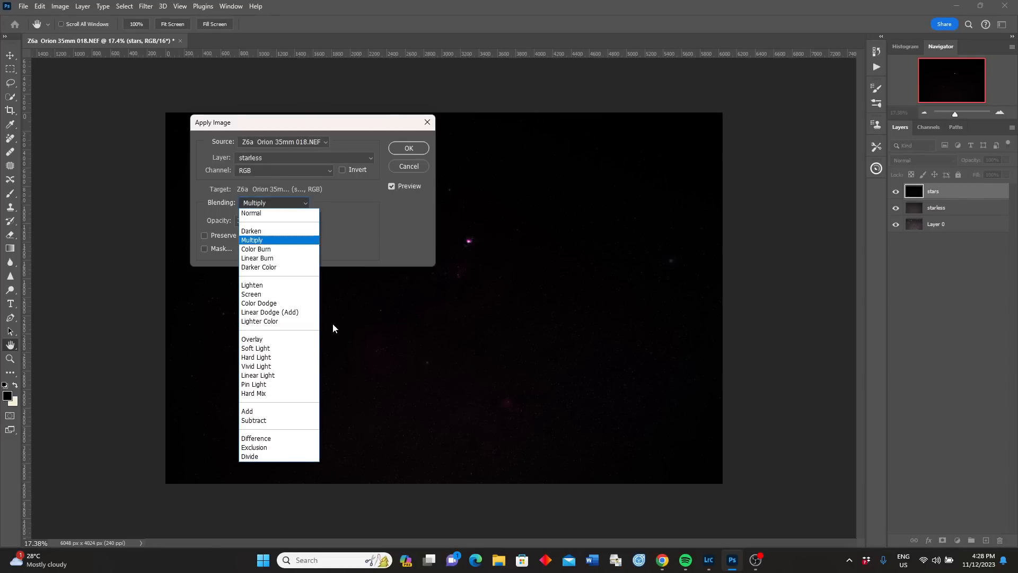
left_click(266, 420)
left_click(408, 149)
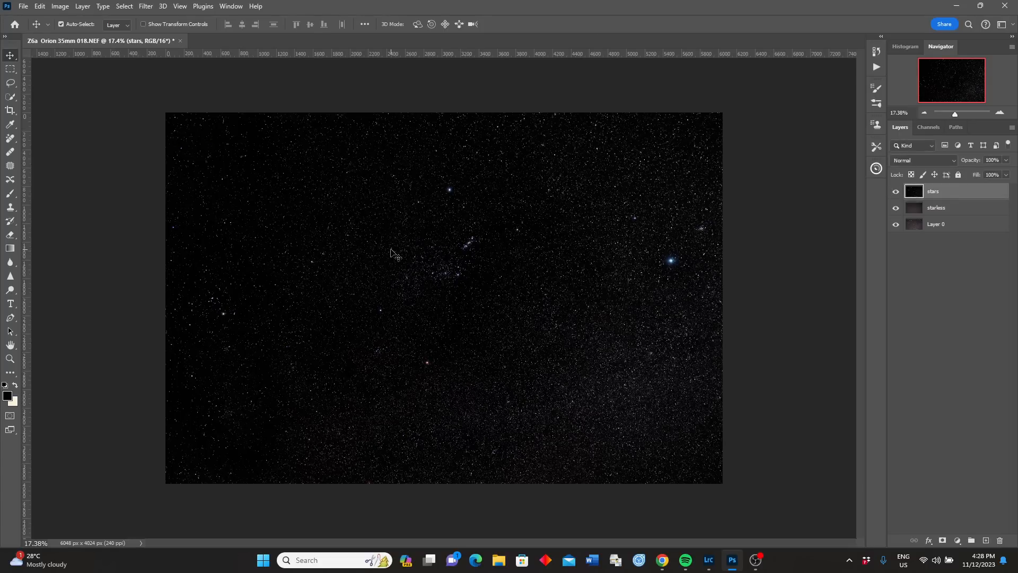
Hide the stars layer and Layer 0, comparing the starless layer with the original sky by toggling its visibility.
left_click(895, 192)
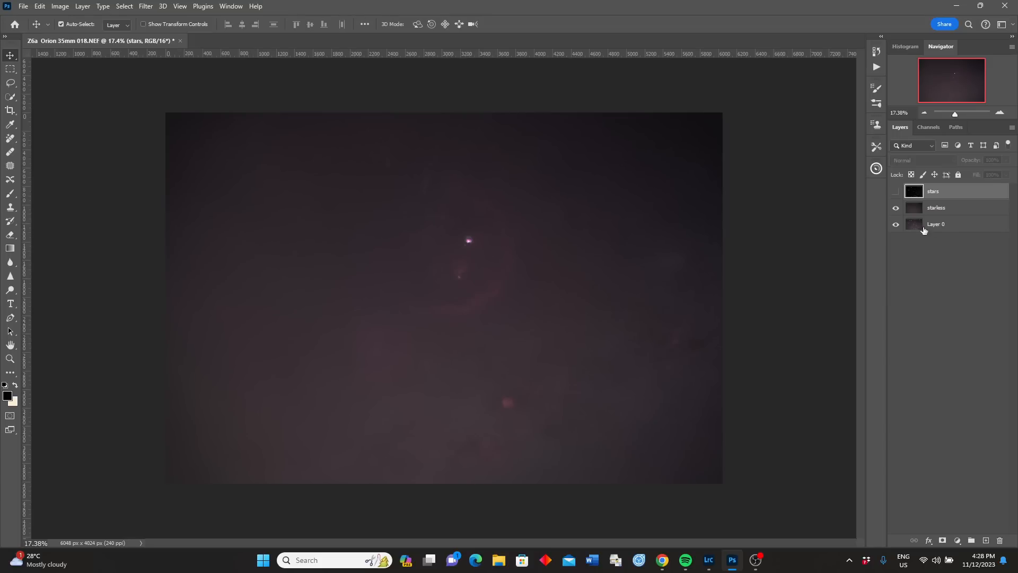
left_click(896, 209)
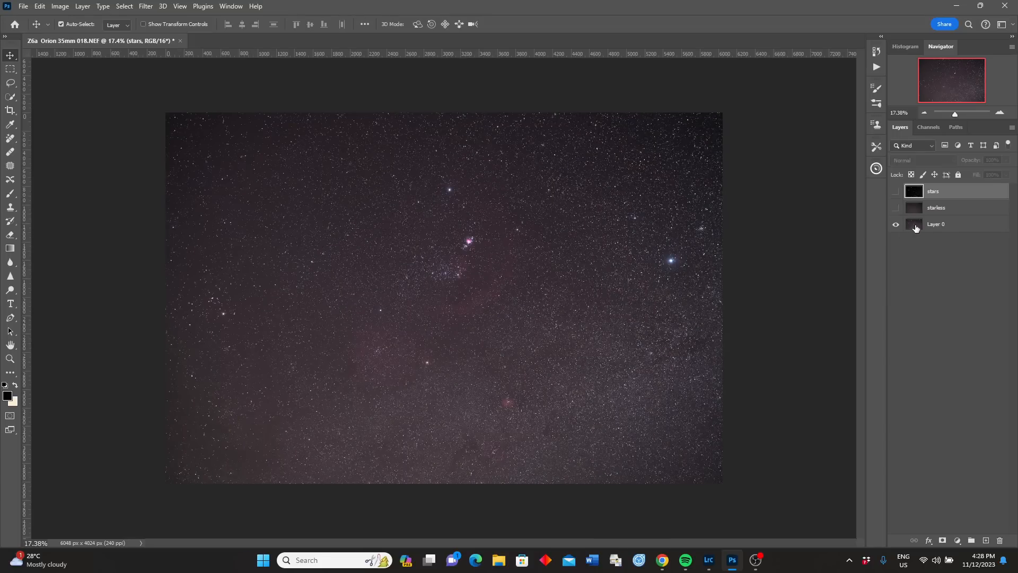
left_click(896, 208)
left_click(896, 225)
Duplicate the starless layer under the name "starless copy".
left_click(912, 209)
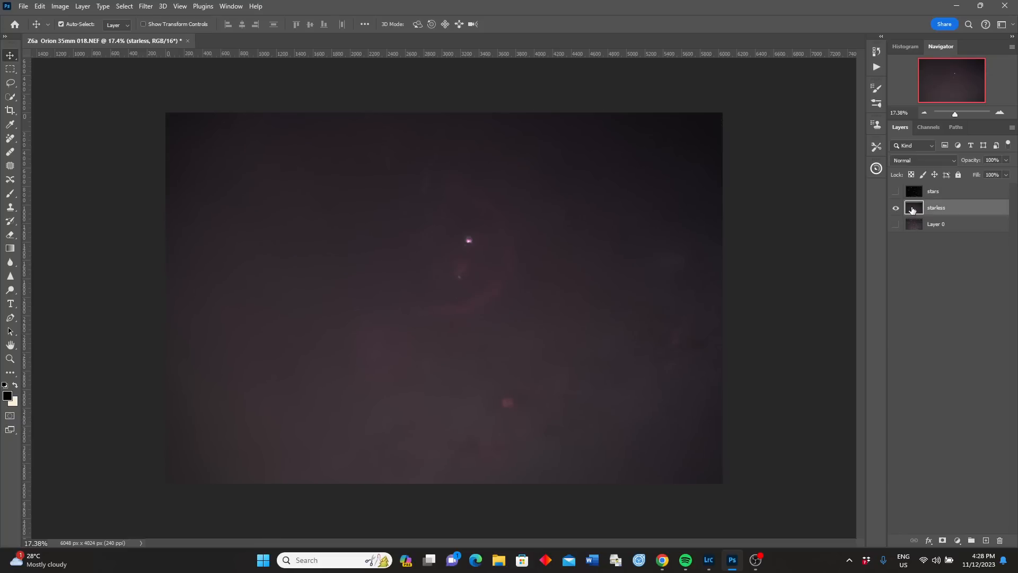
left_click(82, 7)
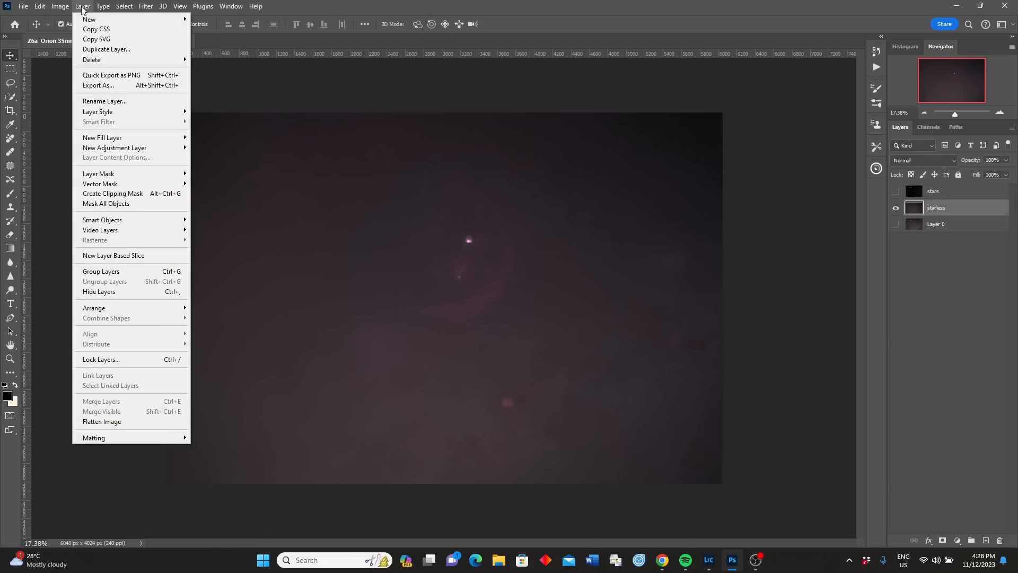
left_click(106, 49)
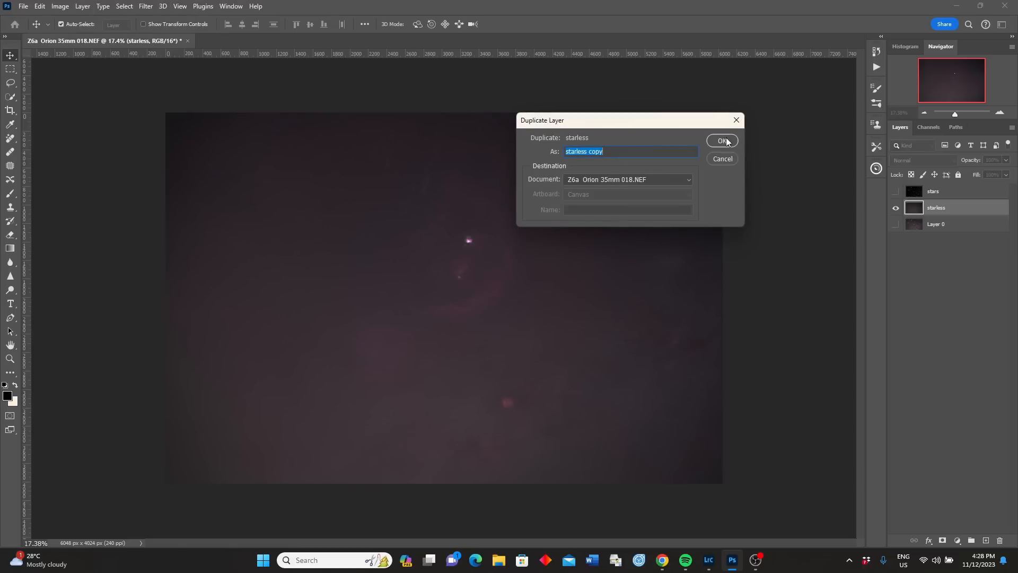
left_click(725, 141)
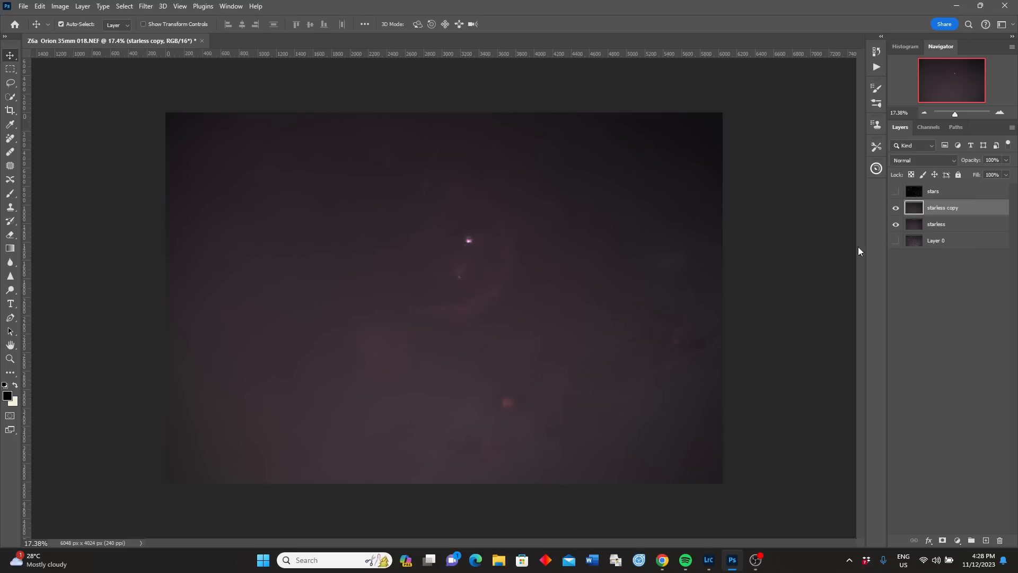
Brighten the starless copy with a Curves adjustment layer lifting input 49 to output 60, and compare the image with and without it.
left_click(958, 541)
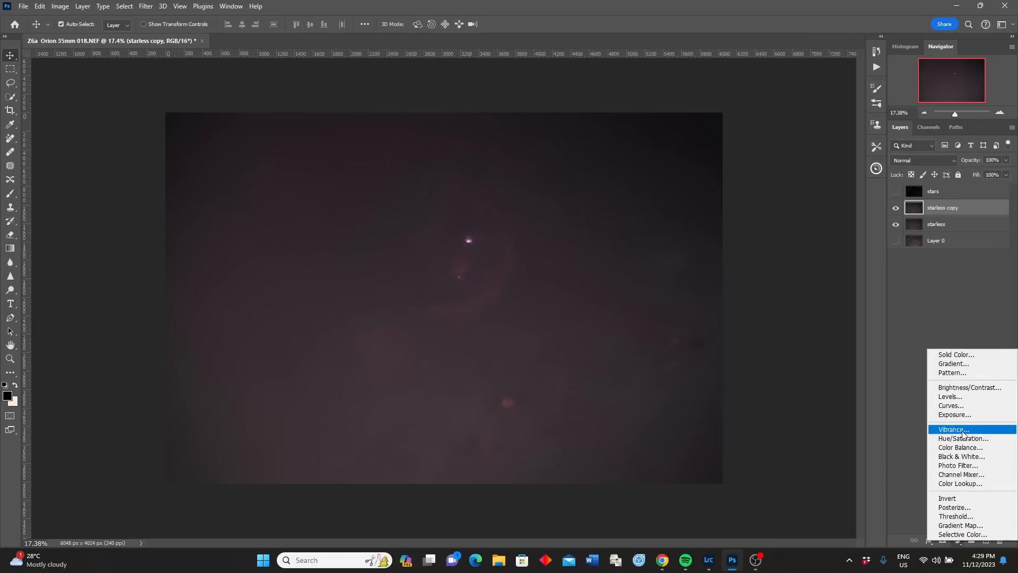
left_click(951, 407)
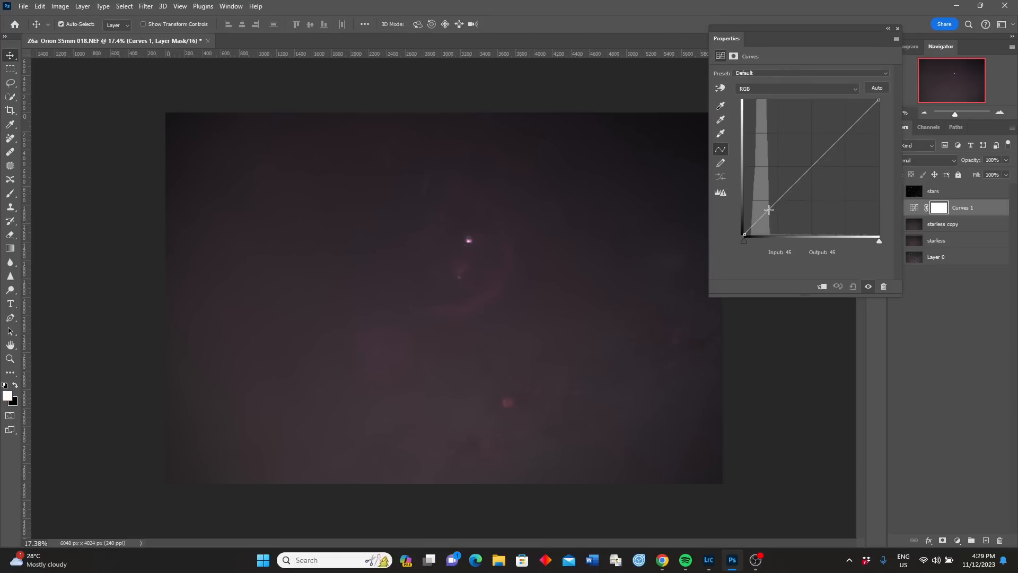
left_click_drag(771, 205, 771, 202)
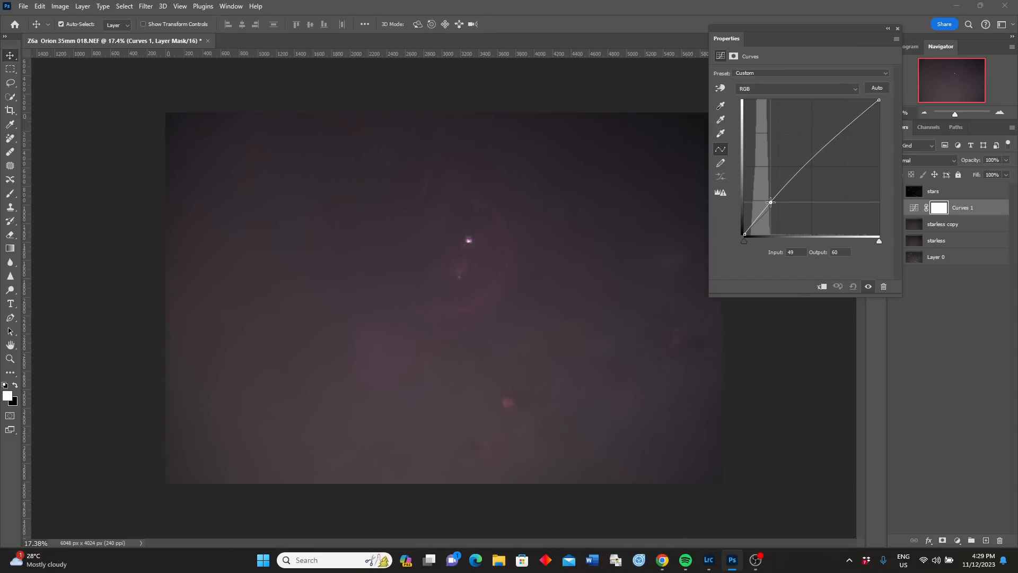
left_click(898, 28)
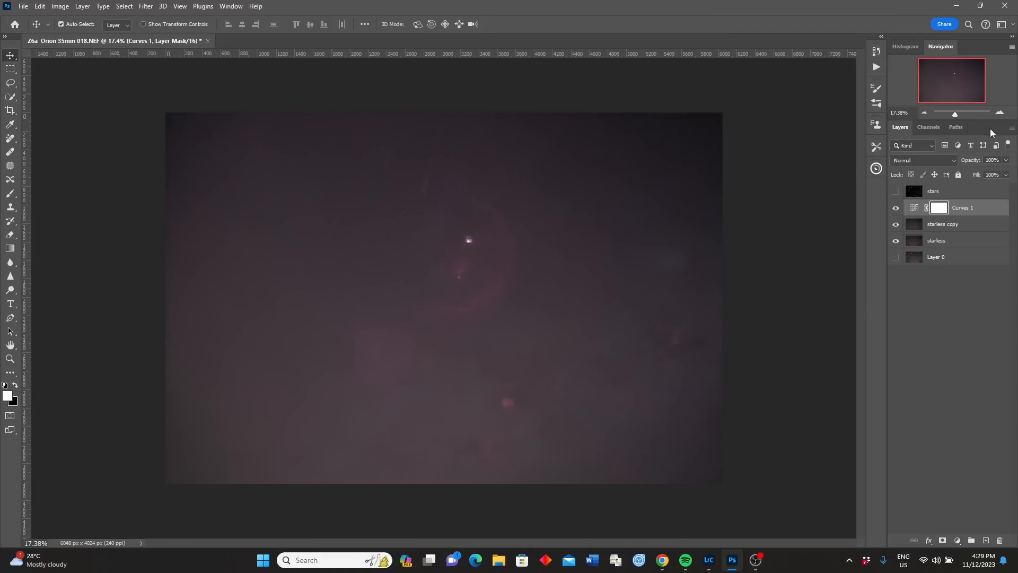
left_click(897, 209)
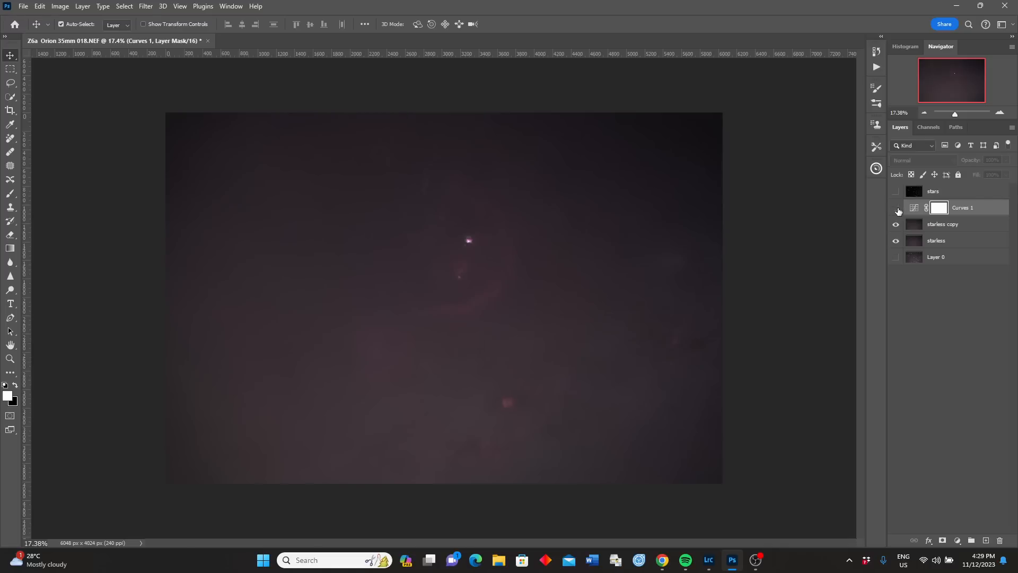
left_click(897, 210)
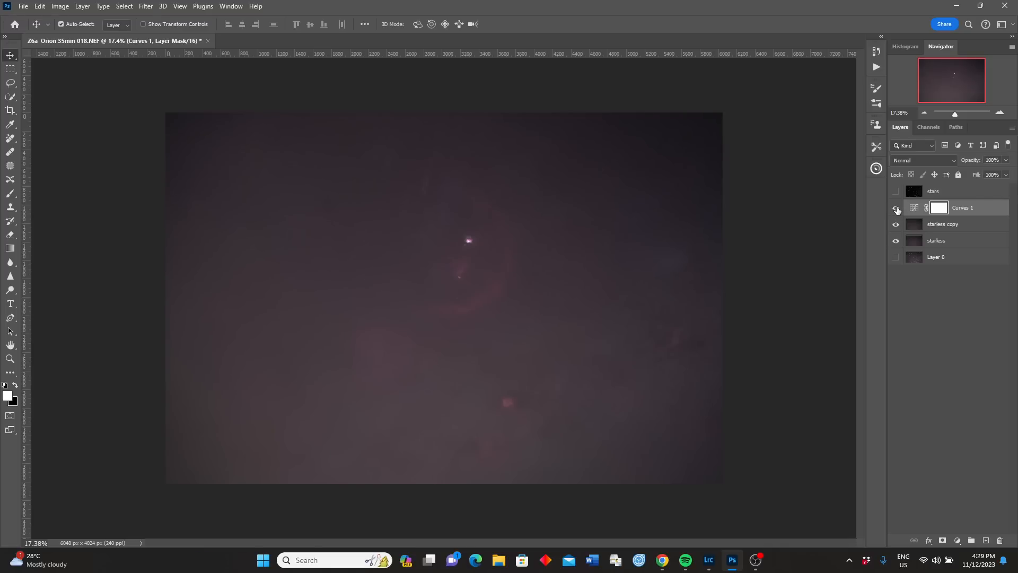
left_click(897, 210)
left_click(897, 210)
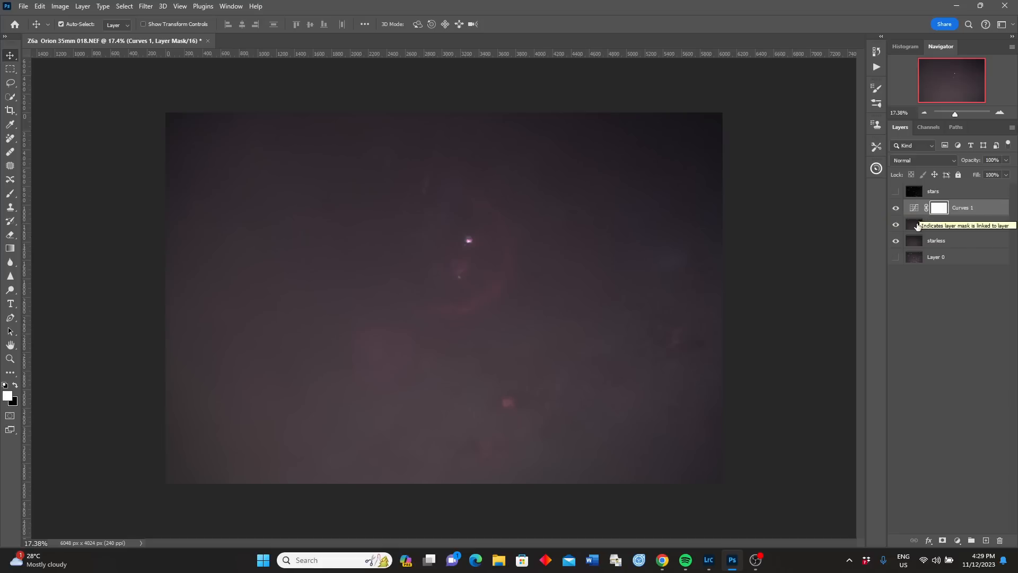
Hide the starless layer and add a second Curves adjustment directly above starless copy, lifting input 33 to output 40.
left_click(897, 242)
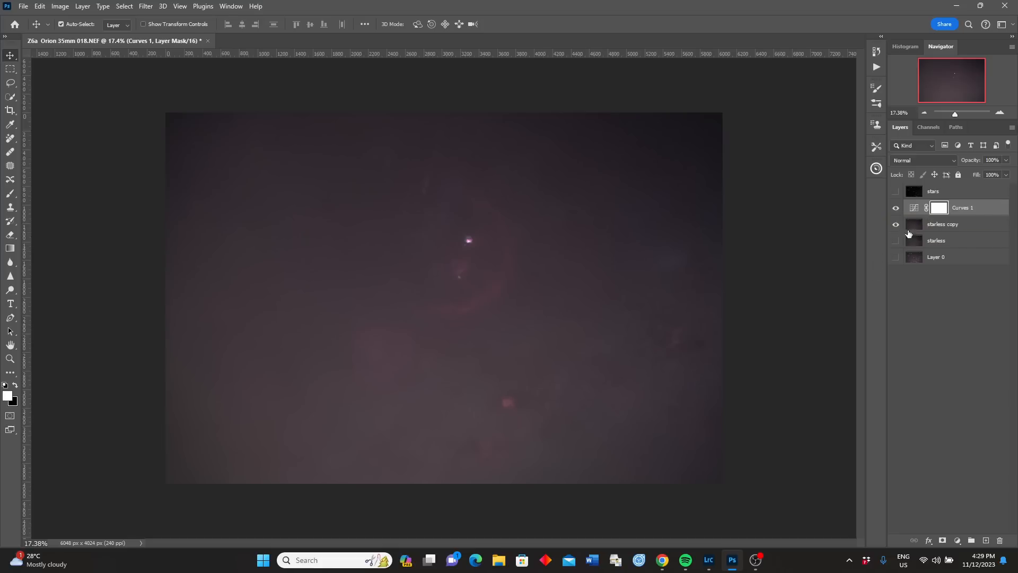
left_click(918, 225)
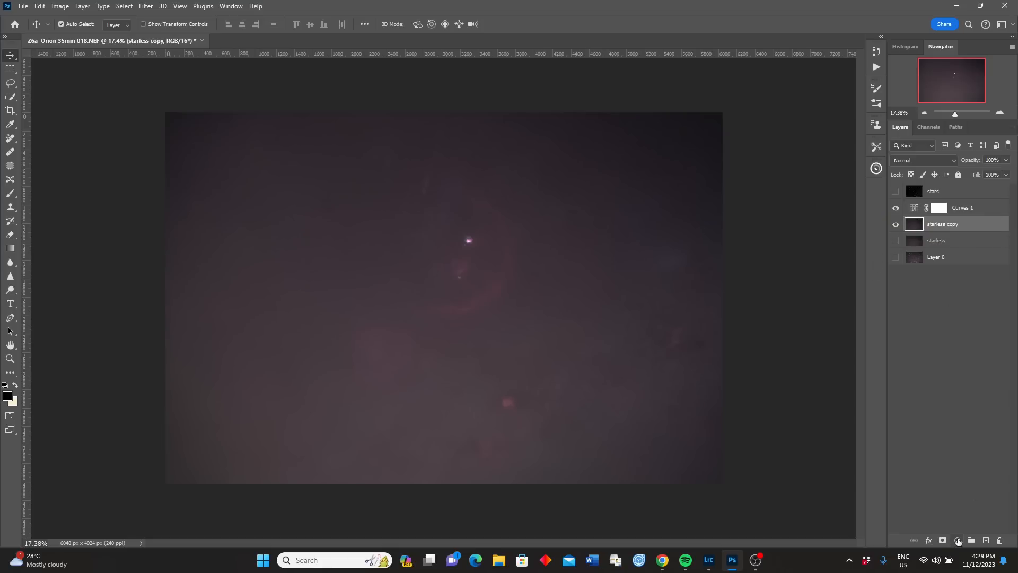
left_click(958, 540)
left_click(954, 406)
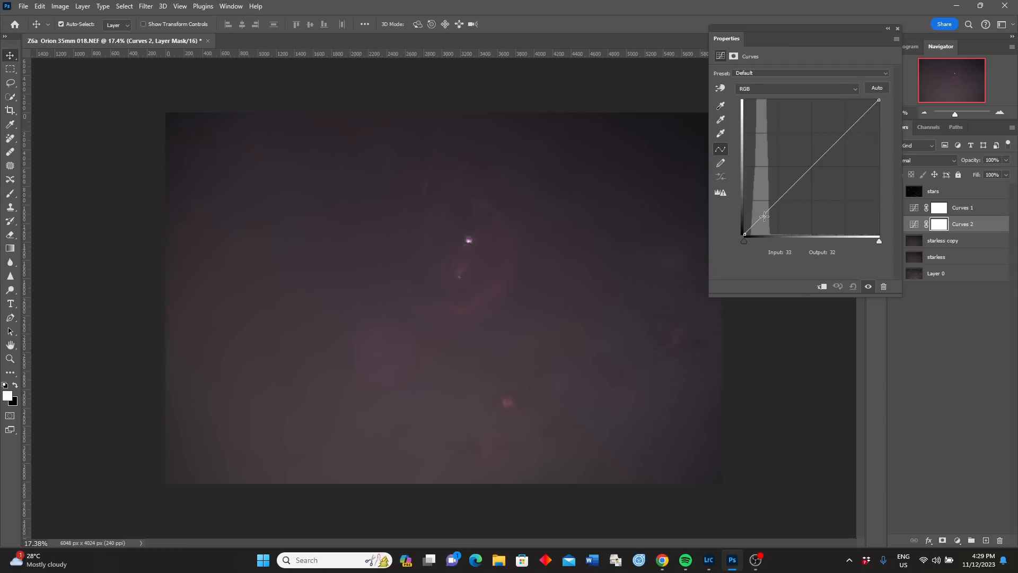
left_click_drag(762, 216, 763, 213)
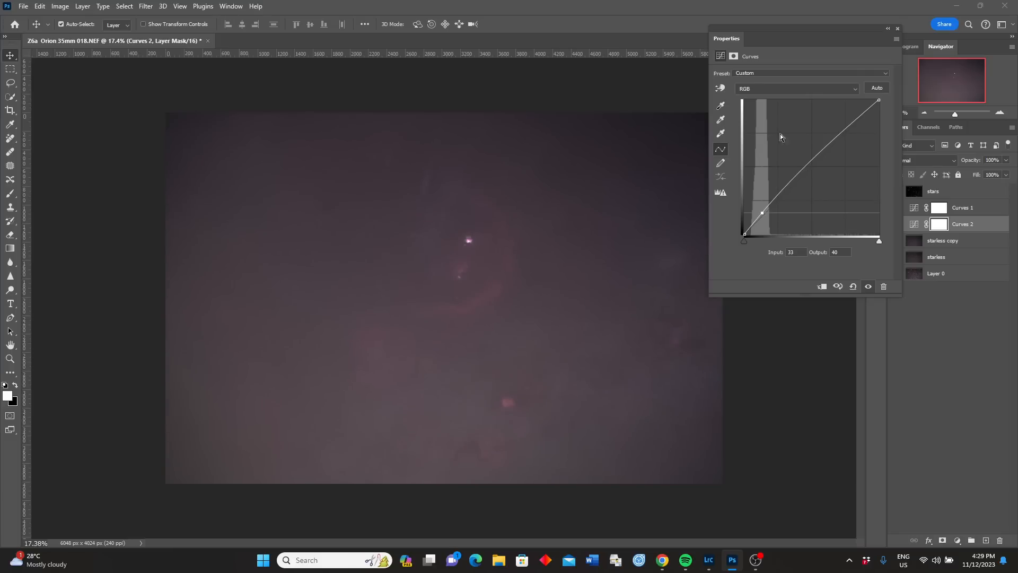
left_click(898, 30)
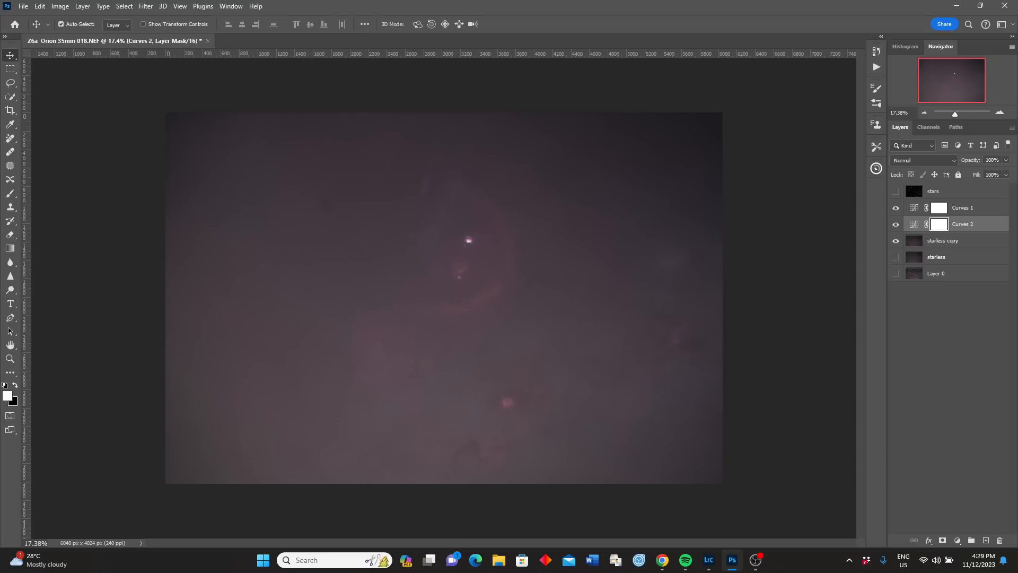
Examine the bright core of the Orion Nebula up close for overexposure caused by the Curves adjustments.
left_click_drag(955, 114, 966, 117)
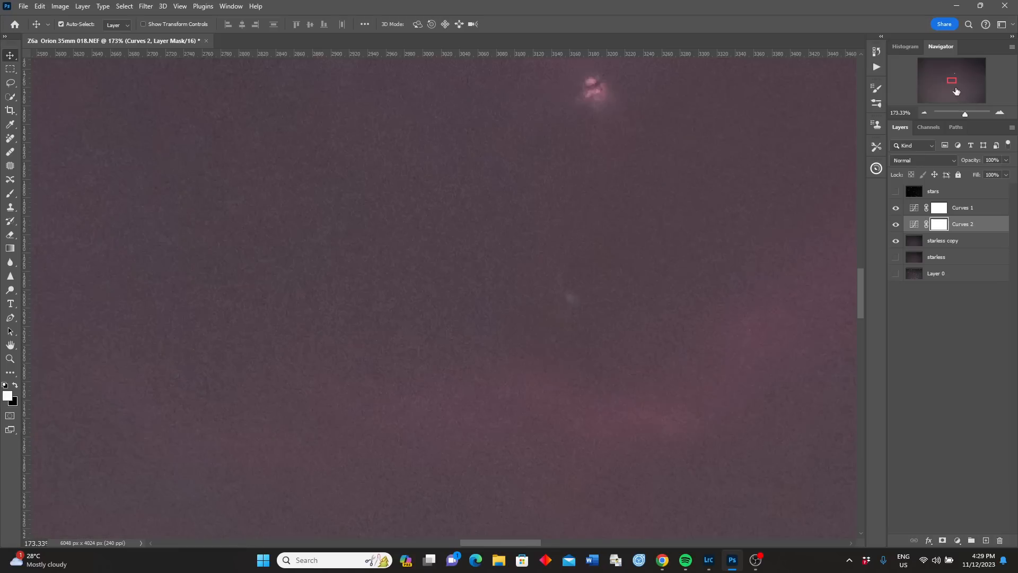
left_click_drag(952, 80, 958, 75)
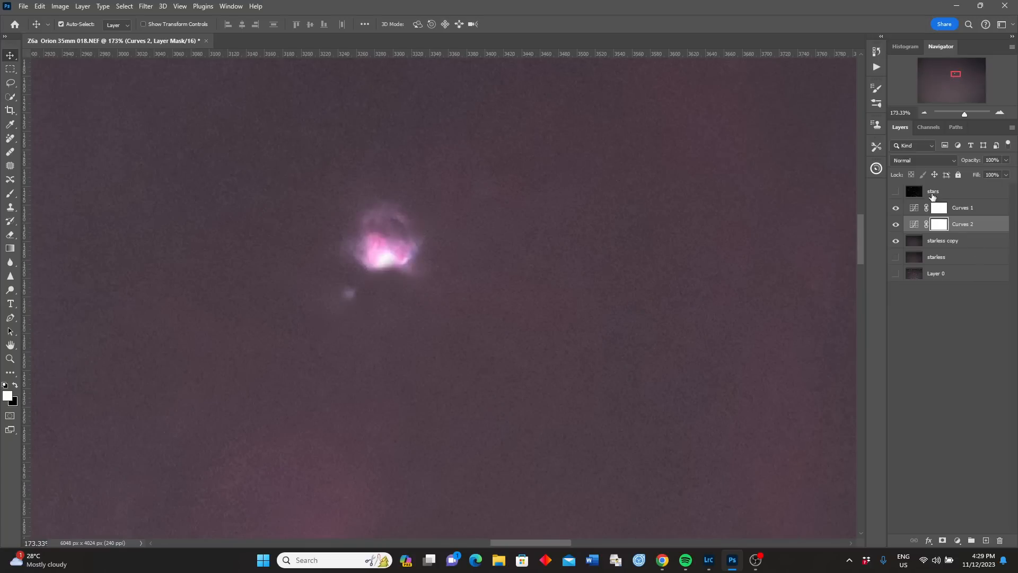
left_click(924, 114)
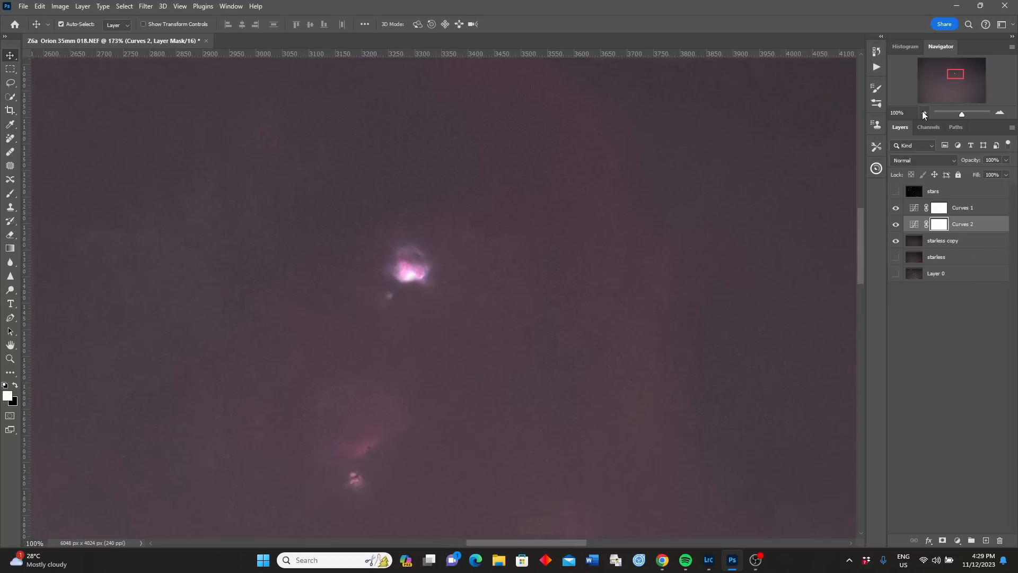
left_click(923, 113)
left_click(923, 114)
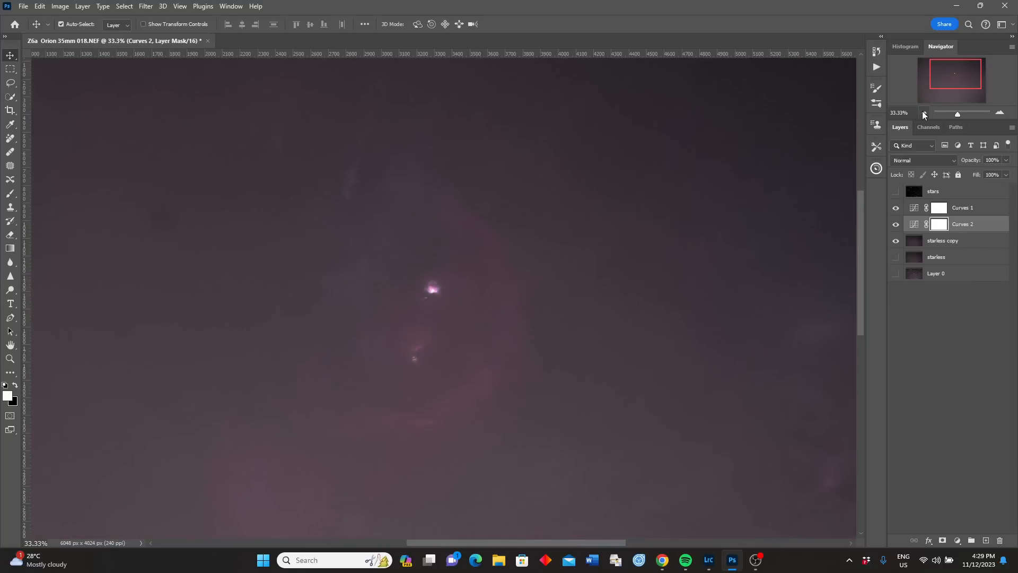
left_click(924, 113)
left_click(924, 113)
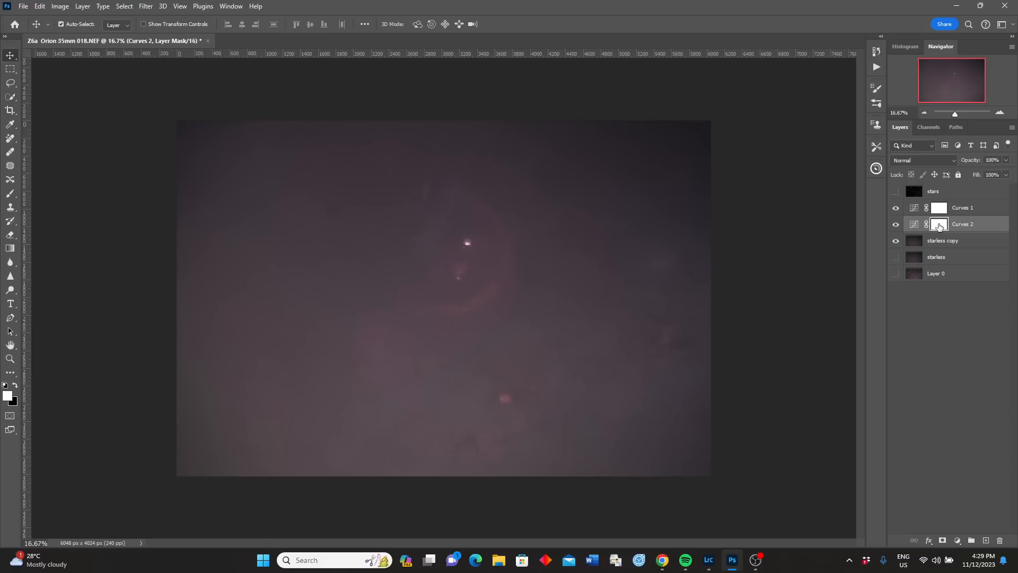
Prepare a black Soft Round brush at 90 px and 0% hardness for masking the nebula's bright core on the Curves 2 mask.
left_click(11, 194)
left_click(15, 386)
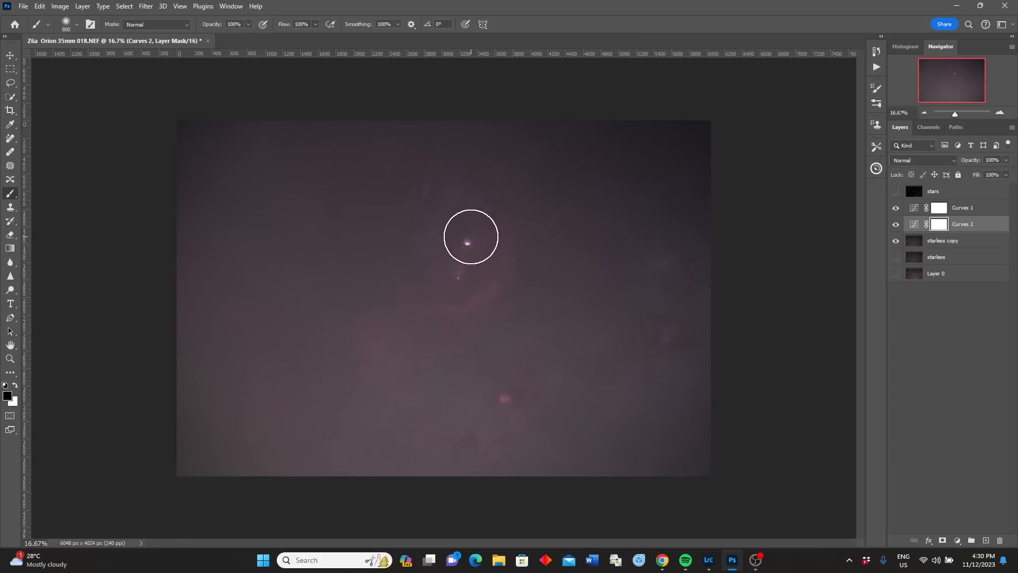
left_click_drag(955, 113, 958, 75)
key("bracketleft")
key("bracketleft")
key("bracketleft")
key("bracketleft")
key("bracketleft")
key("bracketleft")
key("bracketleft")
key("bracketleft")
key("bracketleft")
key("bracketleft")
key("bracketleft")
key("bracketleft")
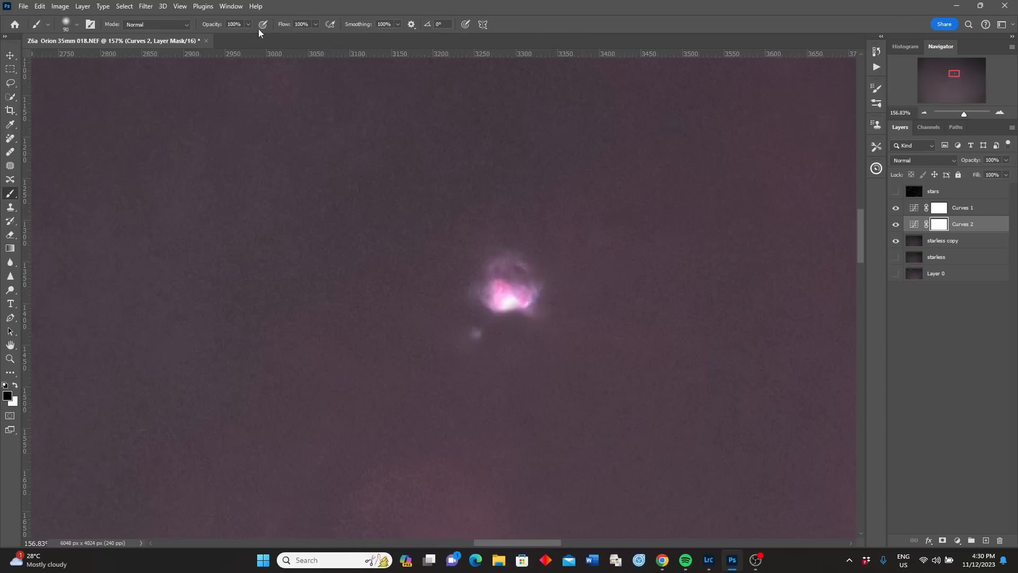
left_click(75, 24)
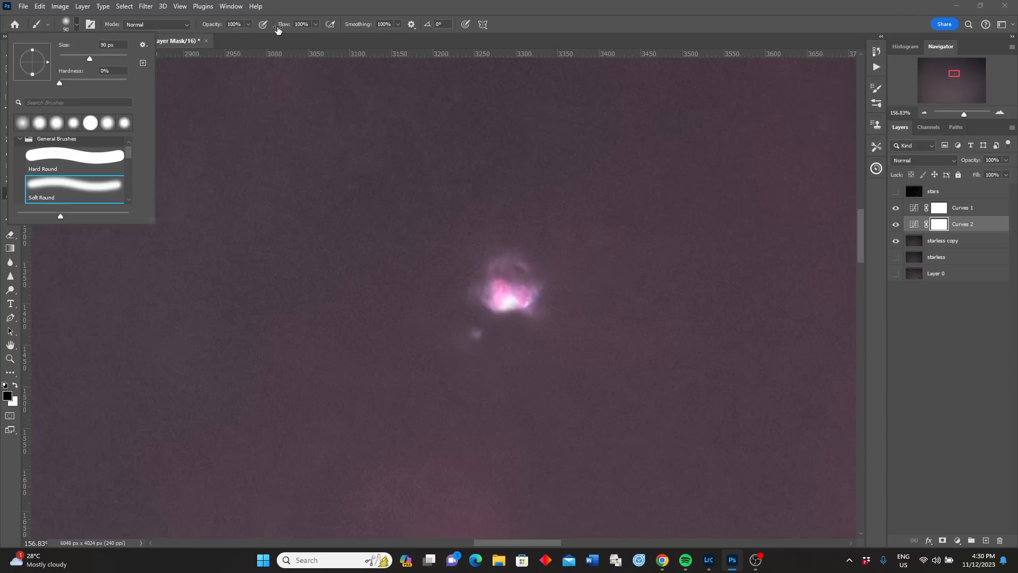
left_click(261, 40)
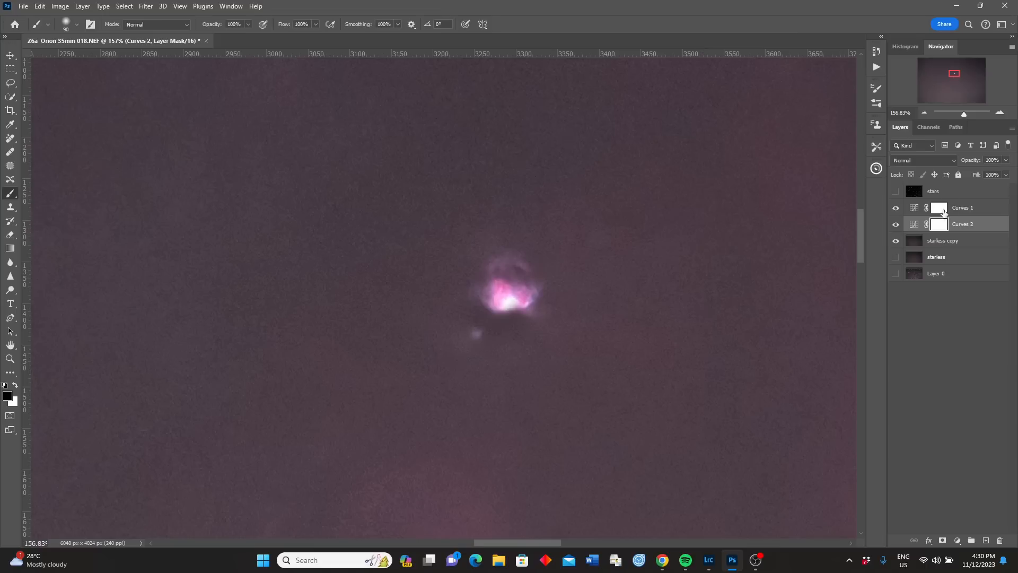
Select the Curves 1 layer mask and reduce the brush size further for masking the nebula's bright core.
left_click(943, 210)
key("bracketleft")
key("bracketleft")
key("bracketleft")
key("bracketleft")
key("bracketleft")
key("bracketleft")
key("bracketleft")
key("bracketleft")
key("bracketleft")
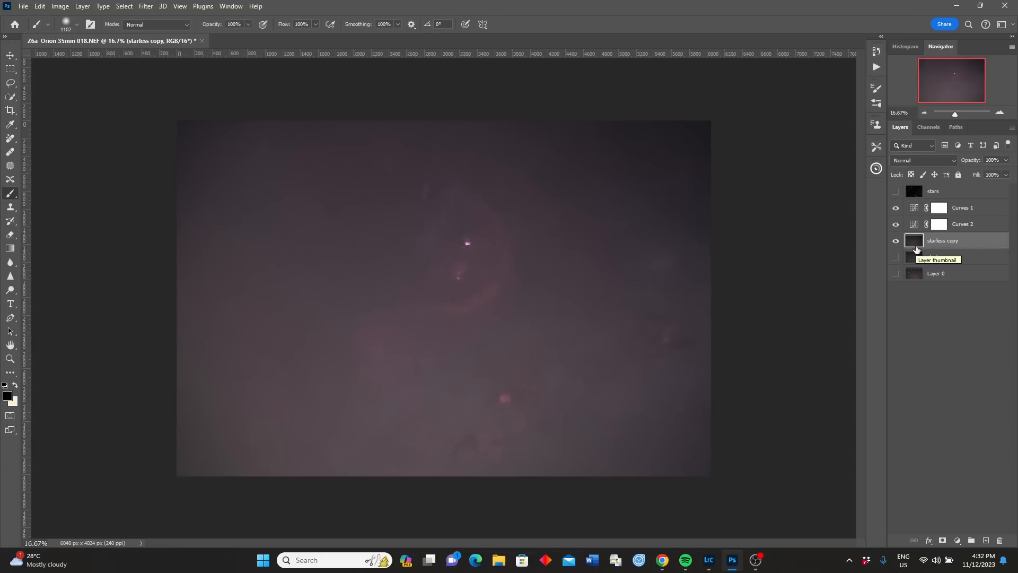
Merge the visible Curves layers with starless copy and add a new Curves adjustment above the merged layer.
left_click(83, 8)
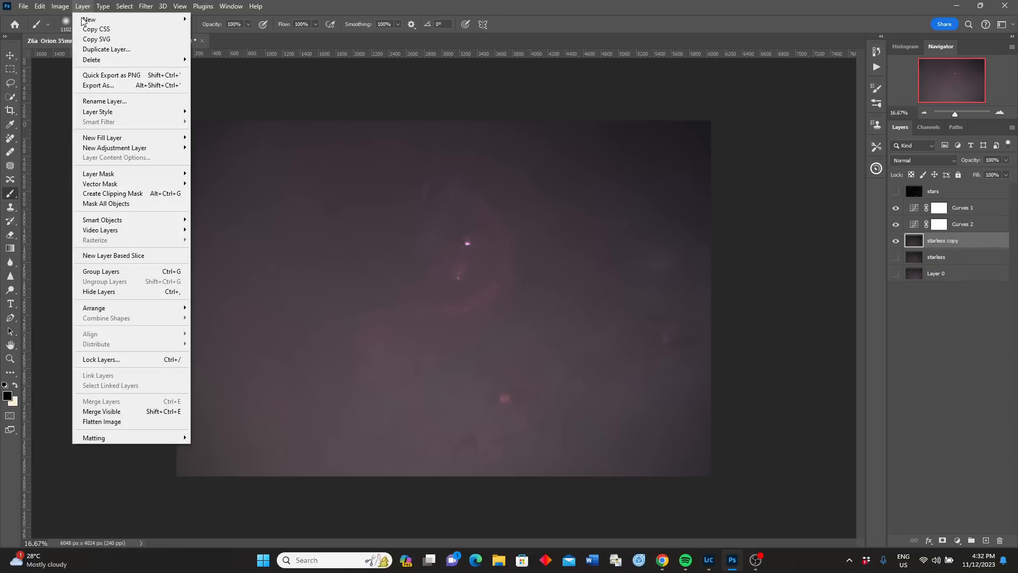
left_click(115, 414)
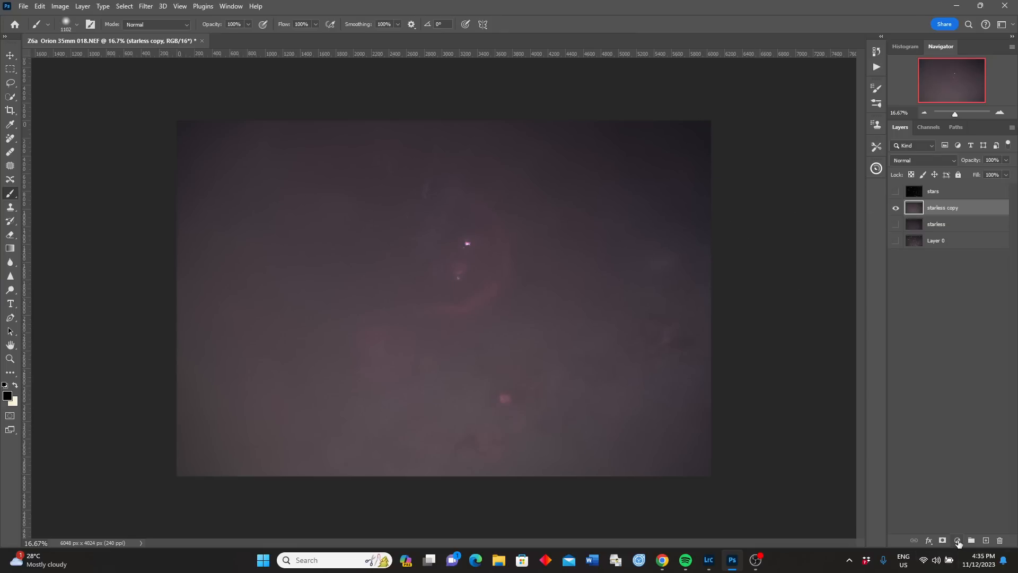
left_click(958, 541)
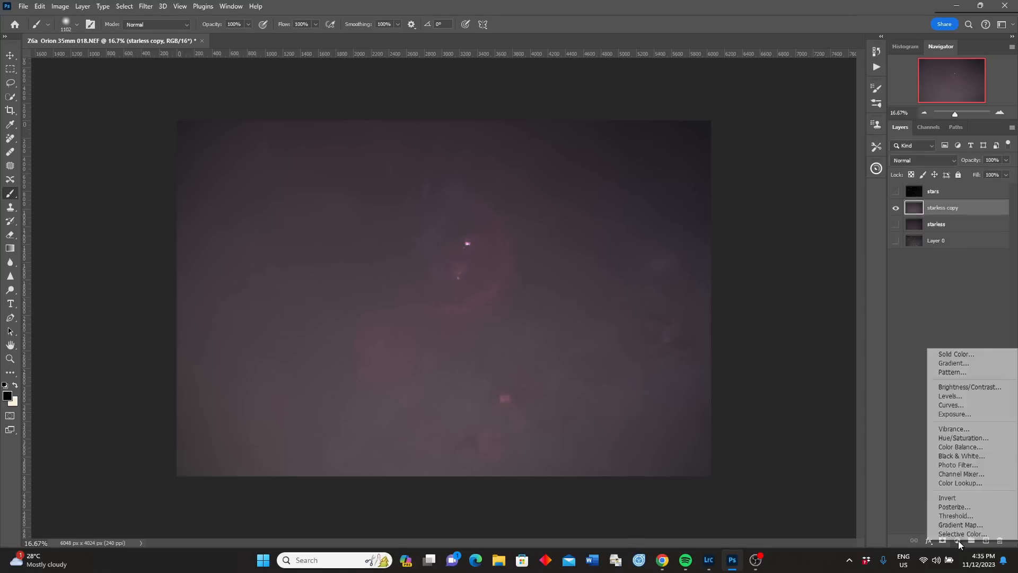
left_click(953, 412)
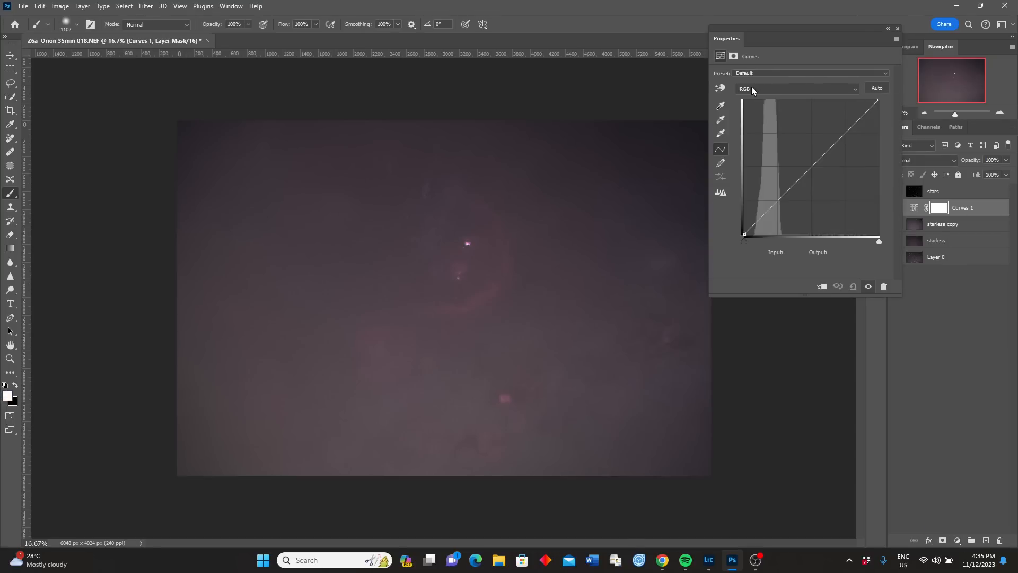
Raise the Blue channel of the Curves adjustment from input 49 to output 54.
left_click(856, 90)
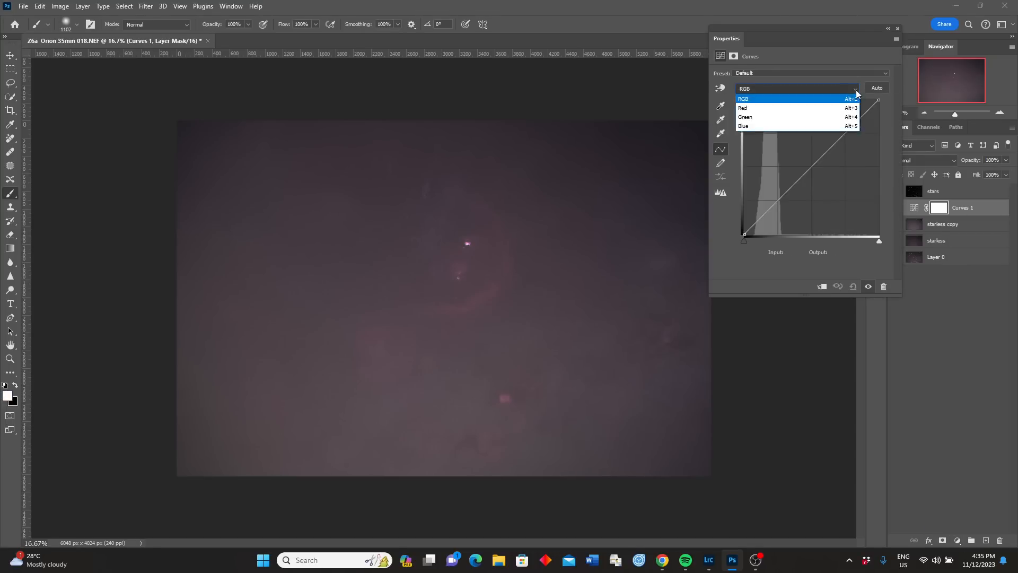
left_click(762, 127)
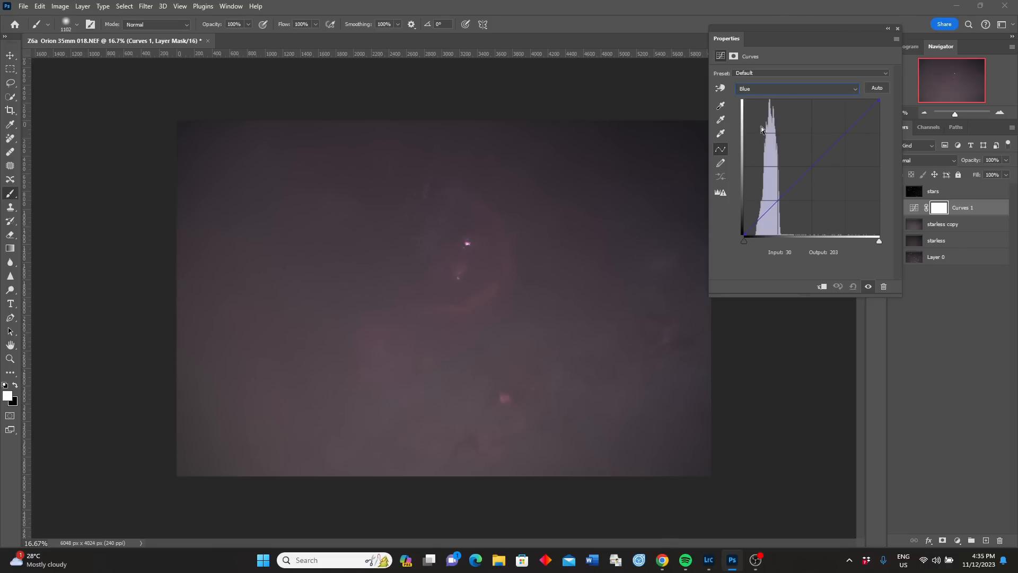
left_click(771, 209)
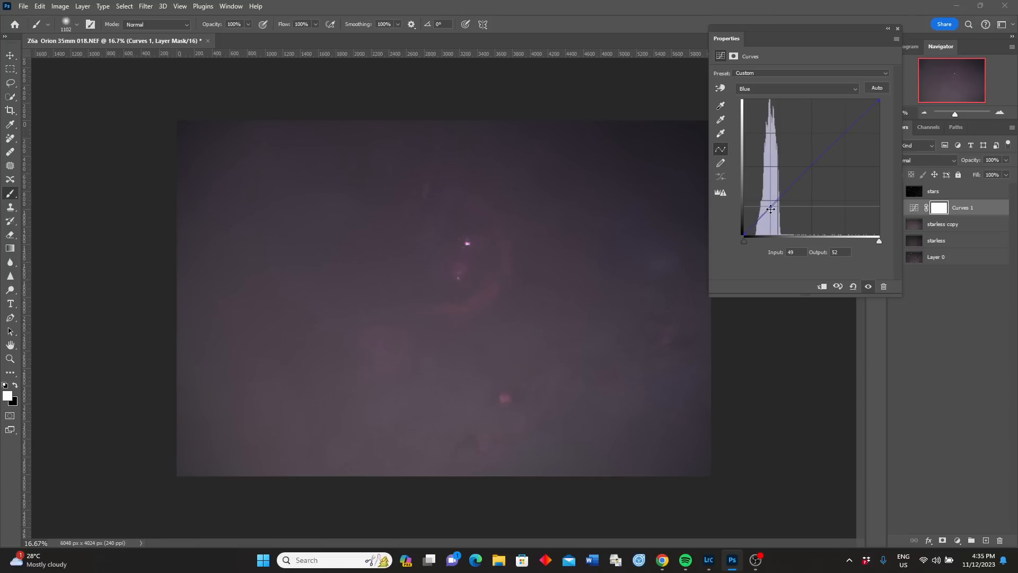
key("Up")
Add a point at input 43 on the Green channel curve and nudge its output up slightly to neutralise the magenta cast.
left_click(854, 90)
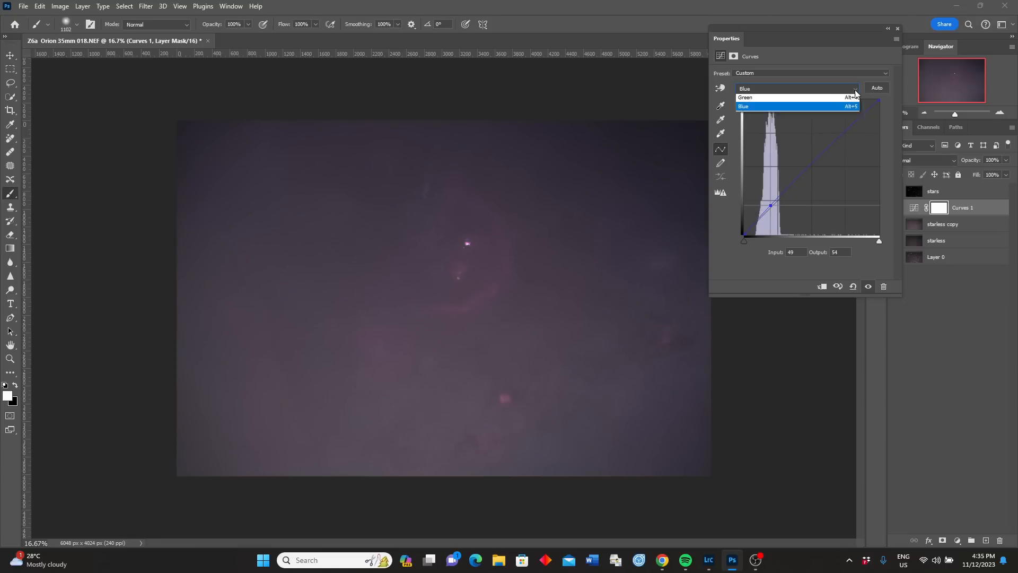
left_click(752, 117)
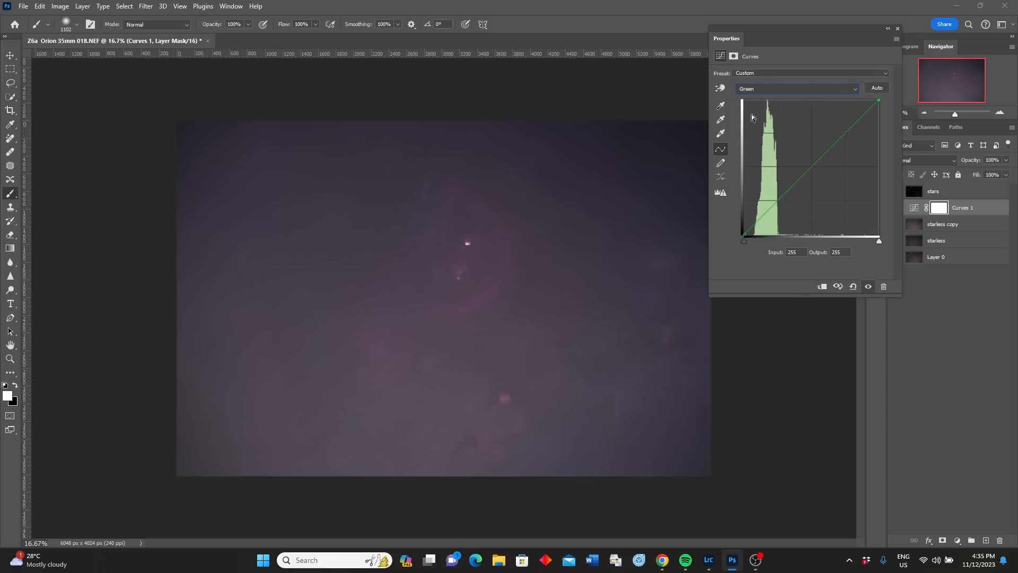
left_click(767, 210)
key("Up")
key("Up")
key("Up")
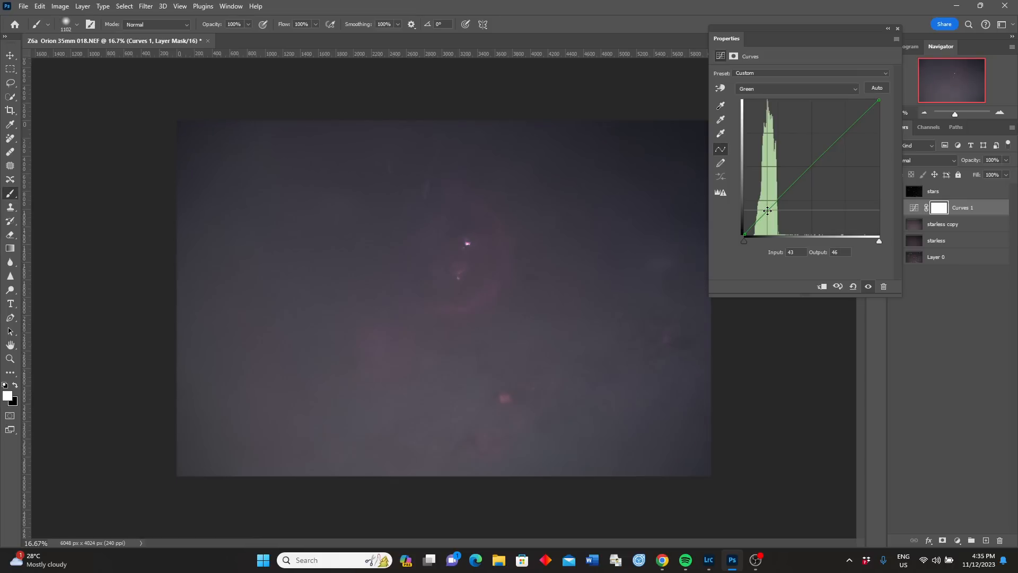
key("Up")
key("Up")
key("Down")
Add a point at input 58 on the Red channel curve, fine-tune its output and close the curve settings.
left_click(856, 90)
left_click(749, 109)
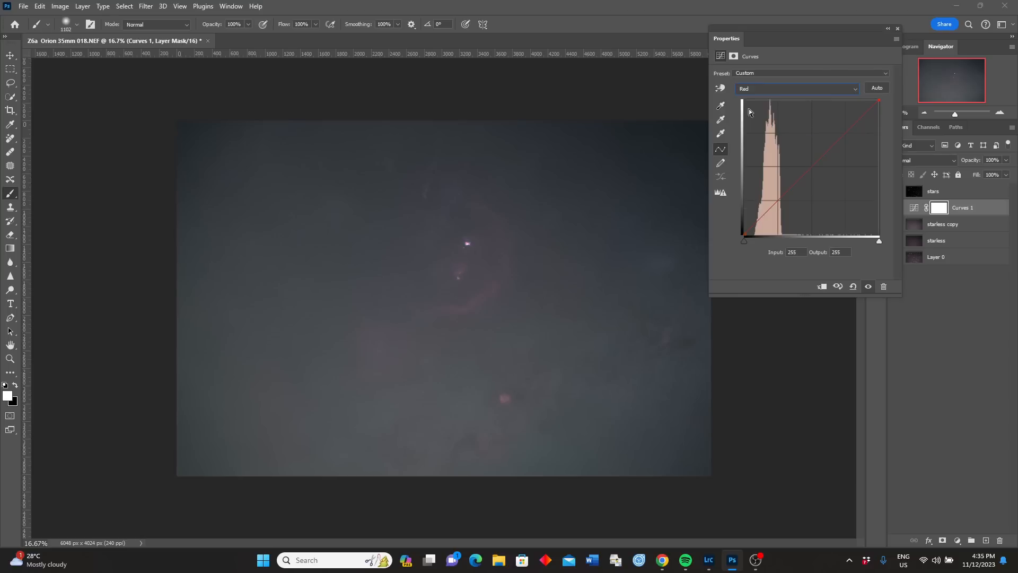
left_click_drag(745, 241, 741, 241)
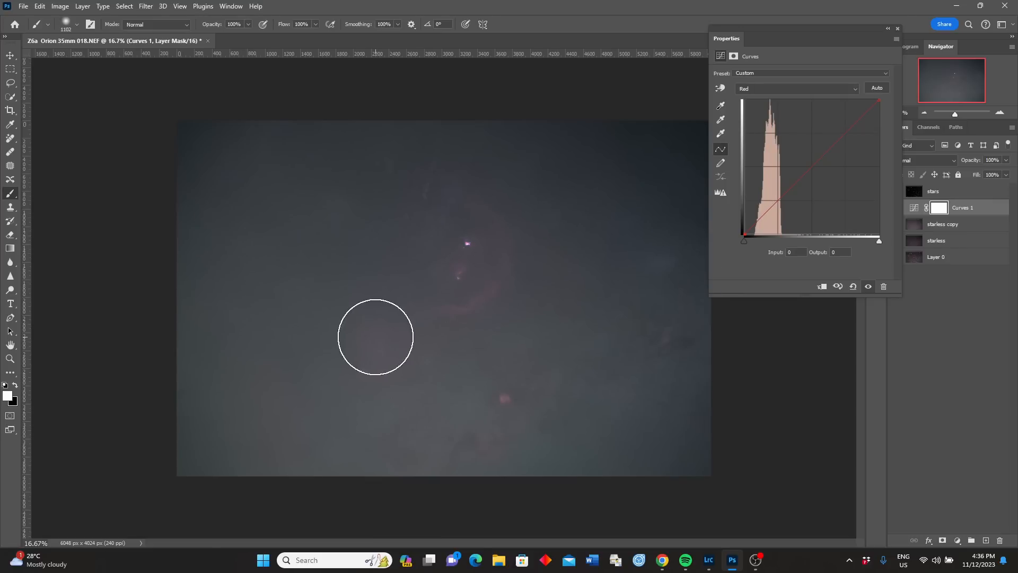
left_click(776, 203)
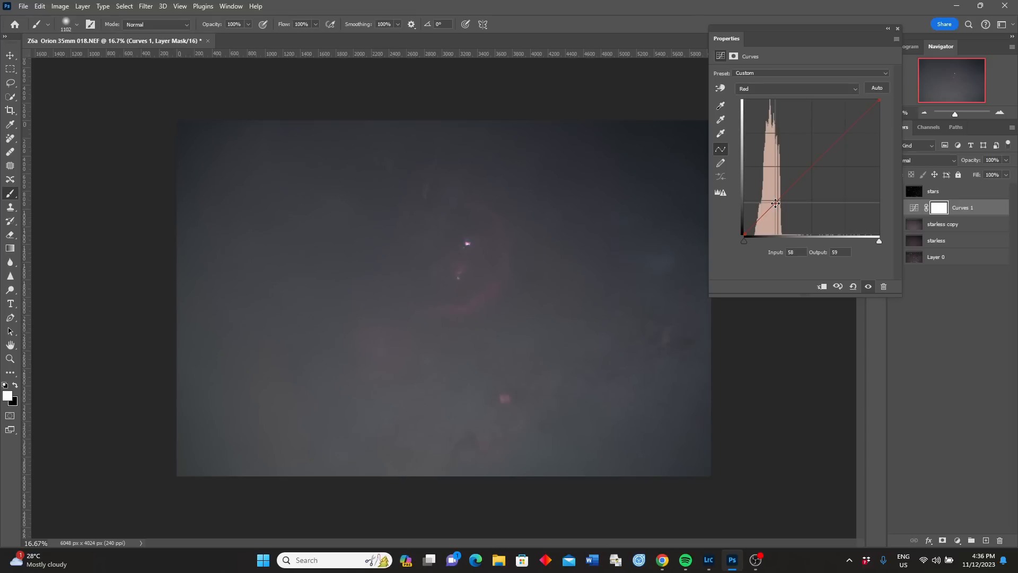
key("Down")
left_click(897, 29)
Compare the image with and without the Curves 1 adjustment and merge the visible layers.
left_click(896, 208)
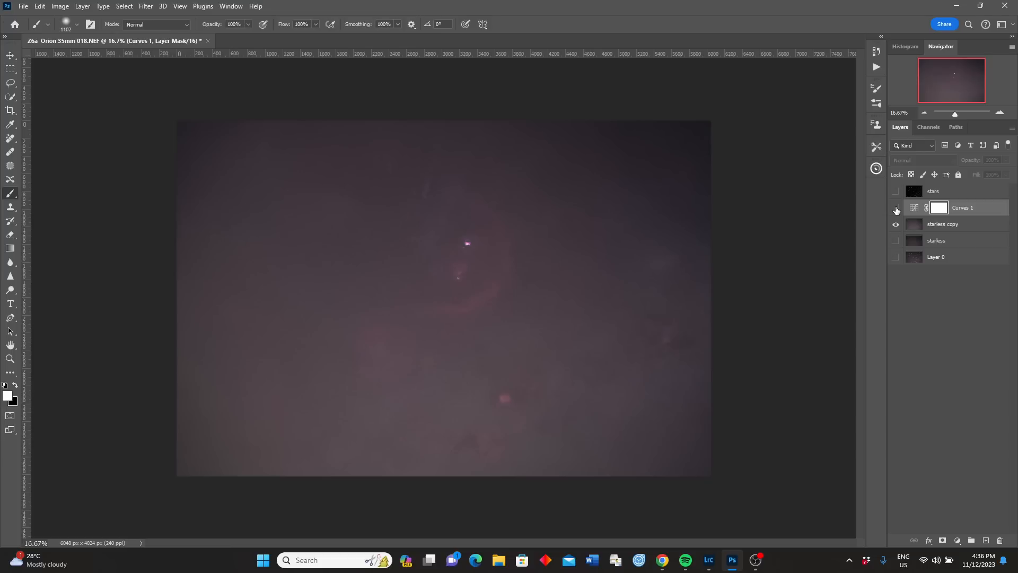
left_click(896, 208)
left_click(896, 209)
left_click(896, 208)
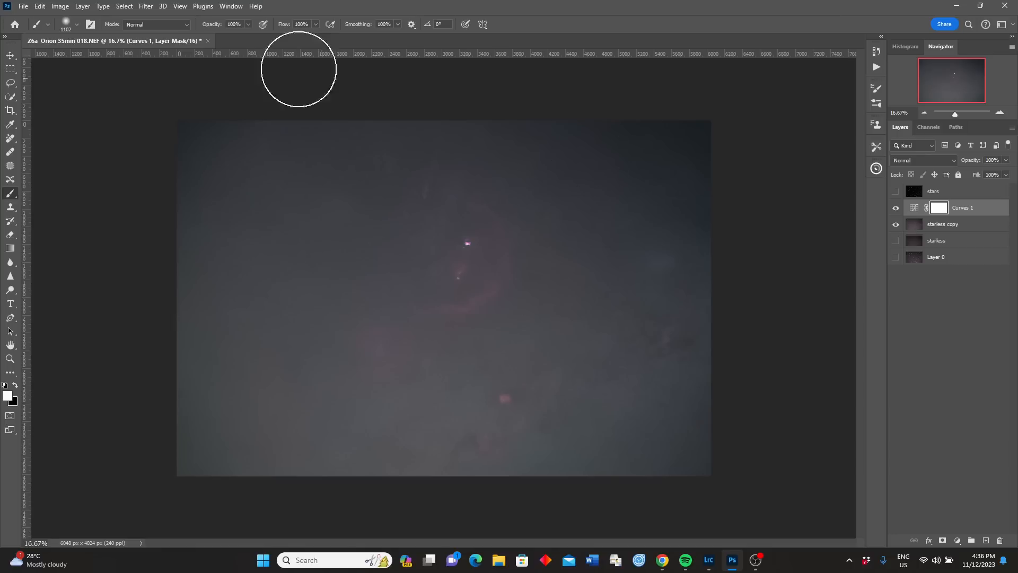
left_click(82, 7)
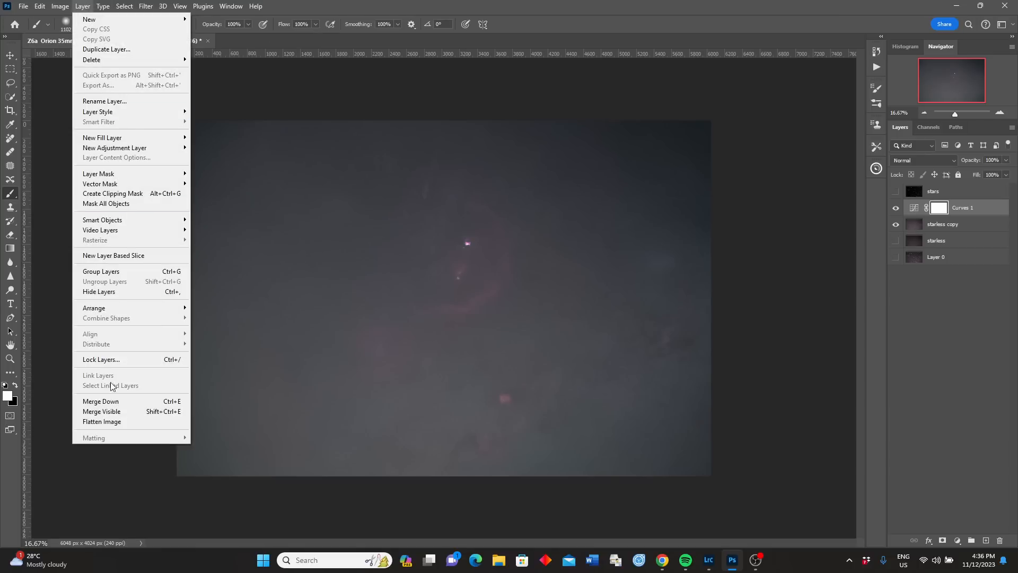
left_click(115, 411)
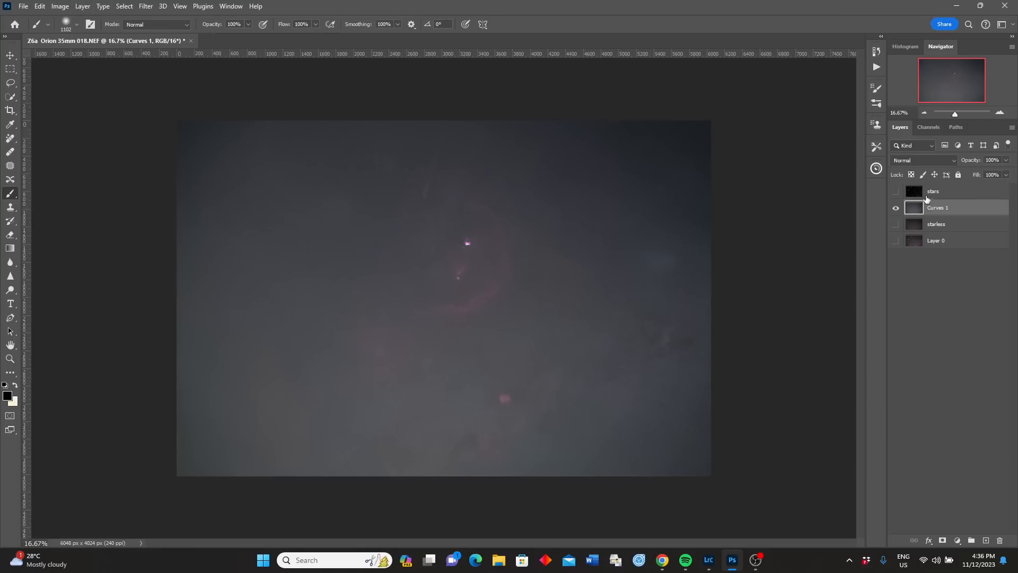
Duplicate the merged Curves 1 layer as "camera raw" and hide the Curves 1 layer.
left_click(915, 209)
left_click(84, 8)
left_click(104, 49)
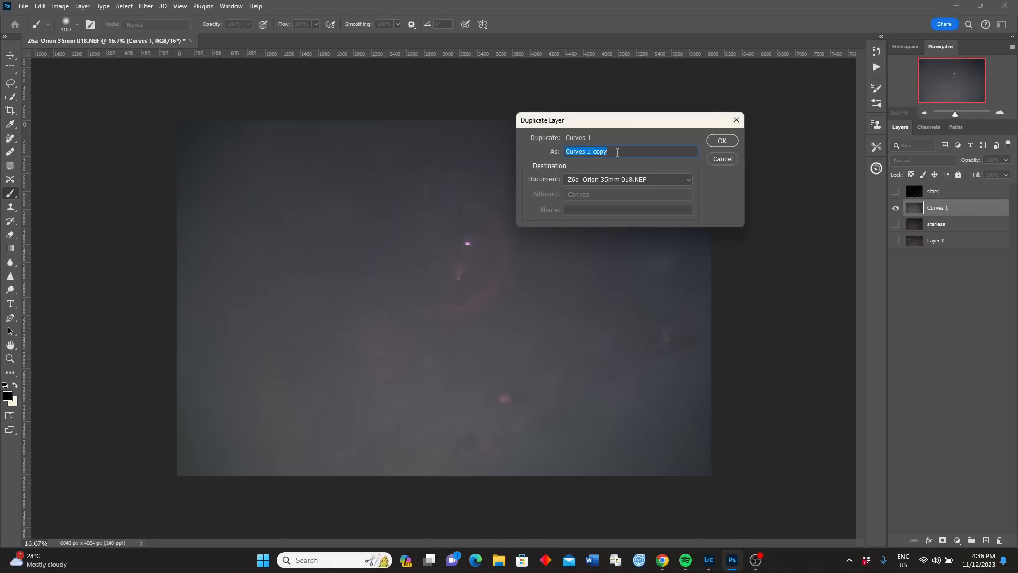
type("camera raw")
left_click(721, 140)
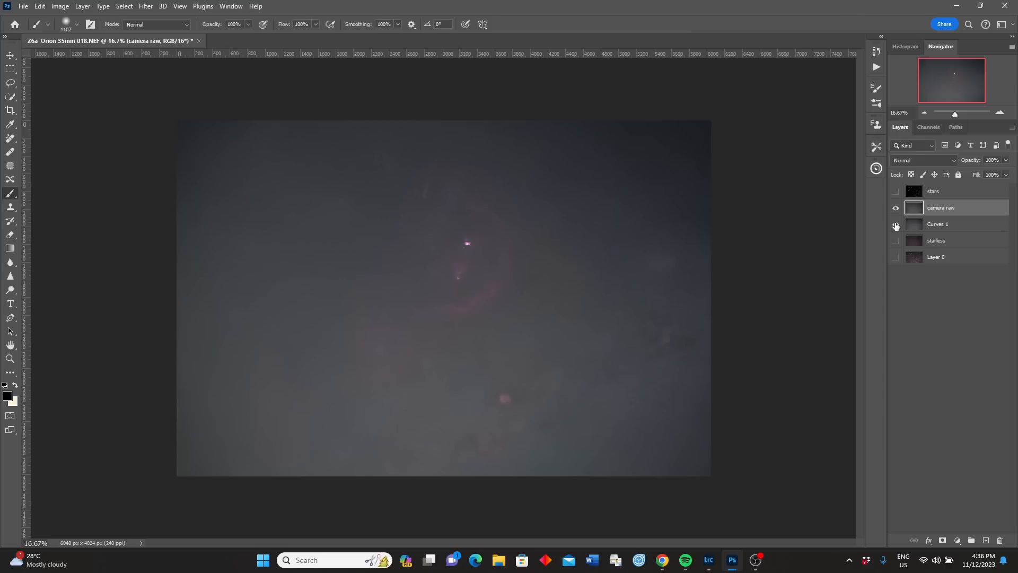
left_click(896, 227)
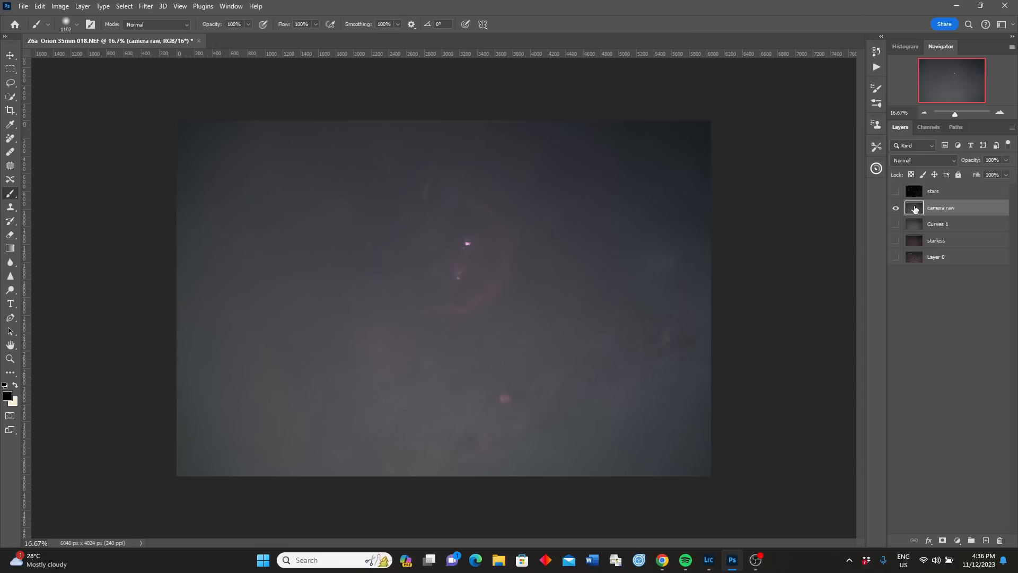
Open the camera raw layer in the Camera Raw Filter and set Dehaze to +26.
left_click(145, 7)
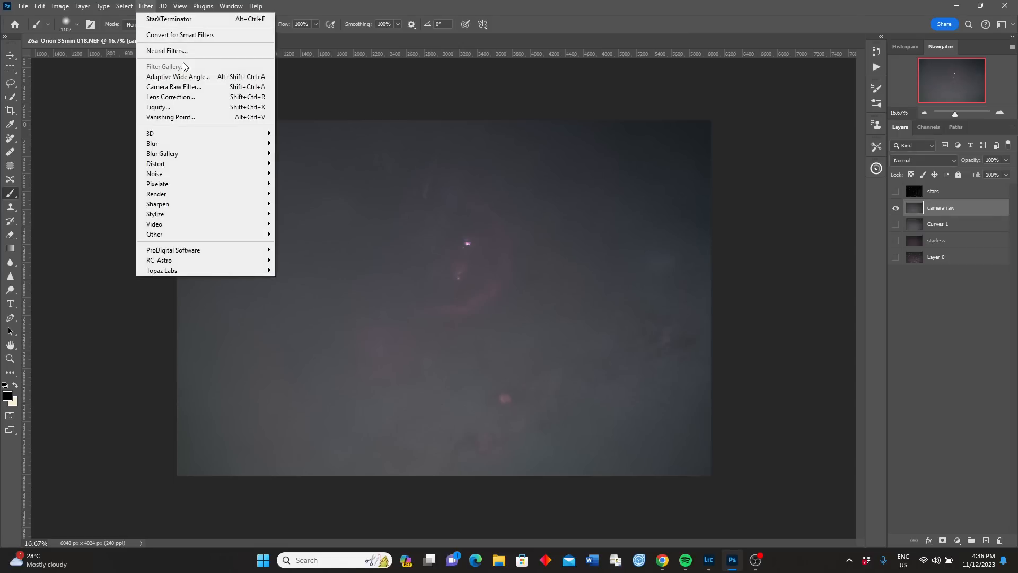
left_click(181, 88)
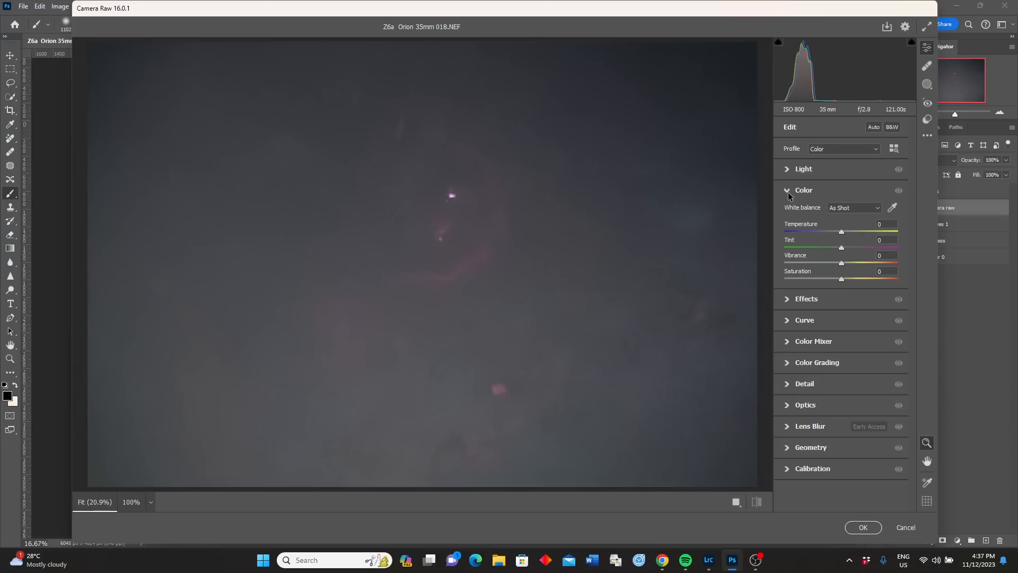
left_click(788, 192)
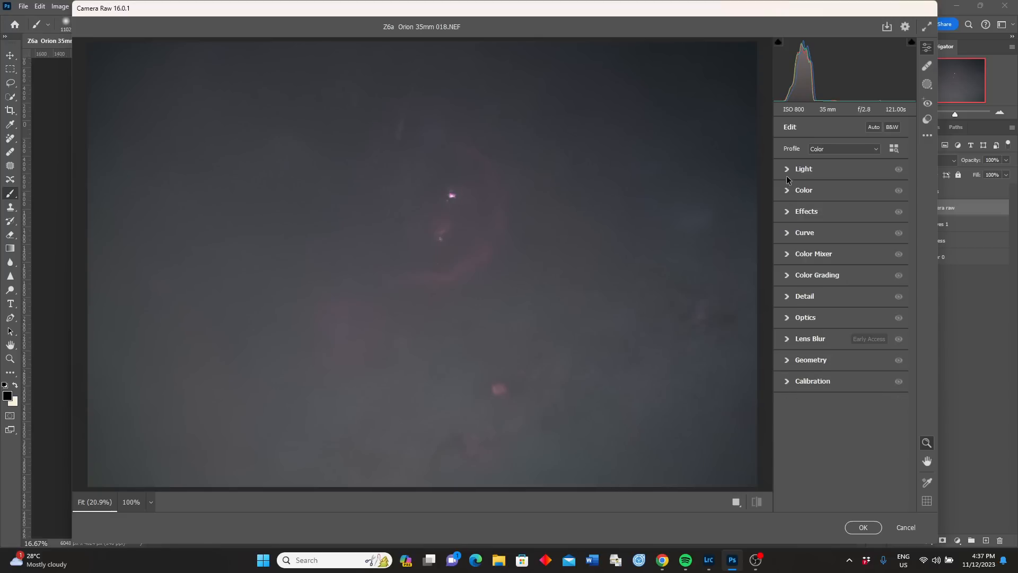
left_click(790, 212)
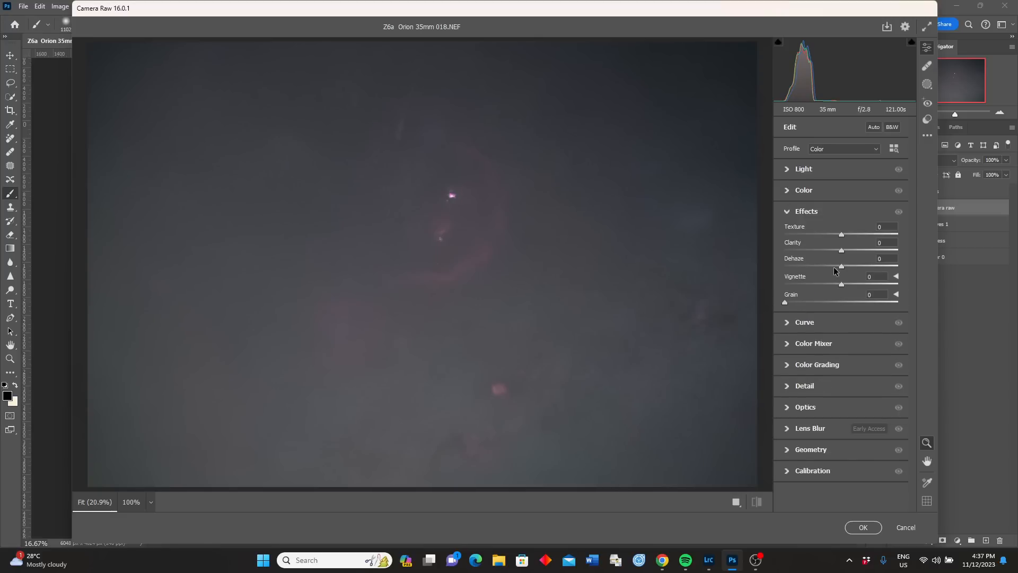
left_click_drag(842, 267, 857, 267)
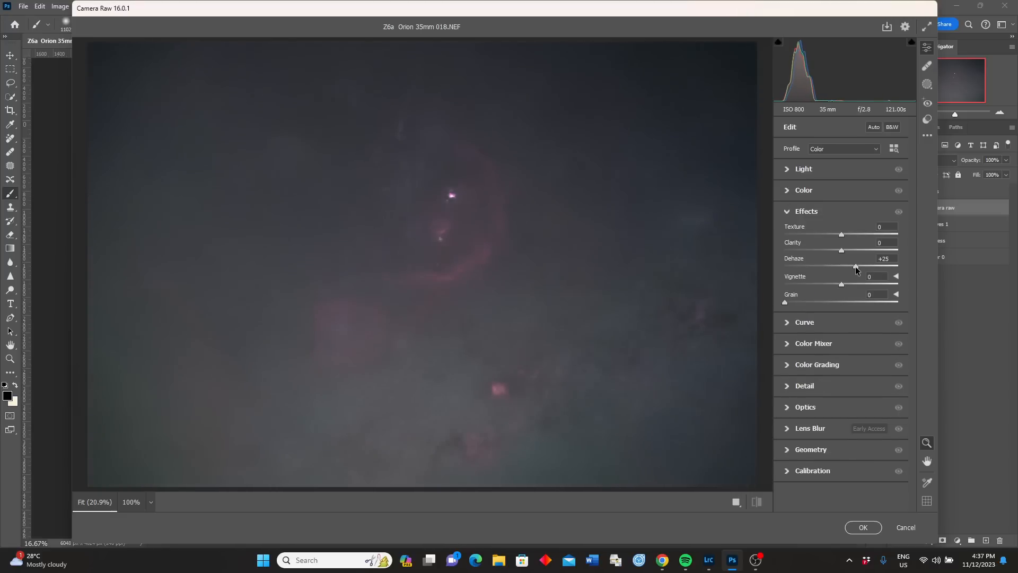
left_click_drag(858, 266, 856, 265)
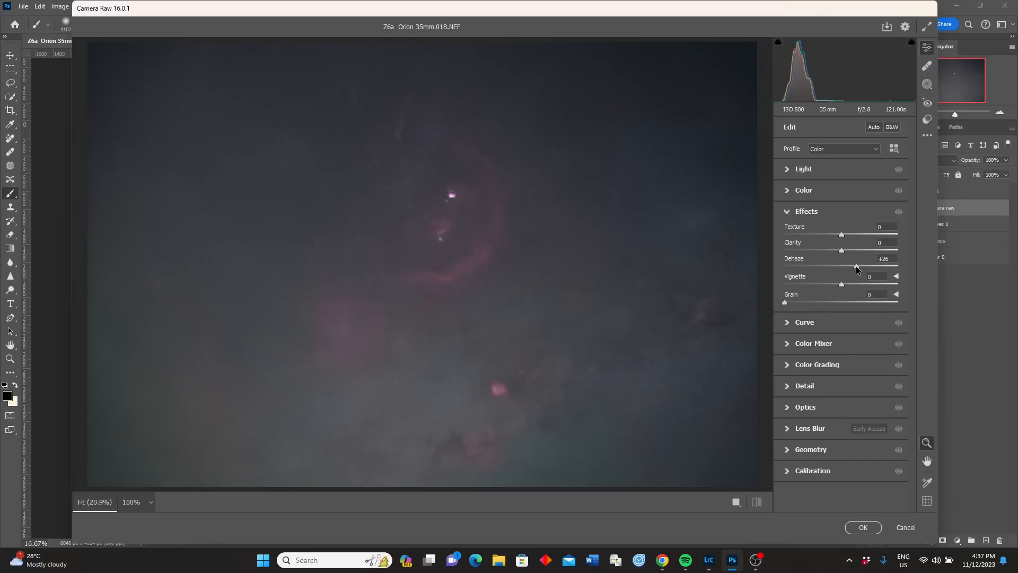
Slightly increase the Exposure and set the white balance Temperature to +8.
left_click(789, 212)
left_click(789, 170)
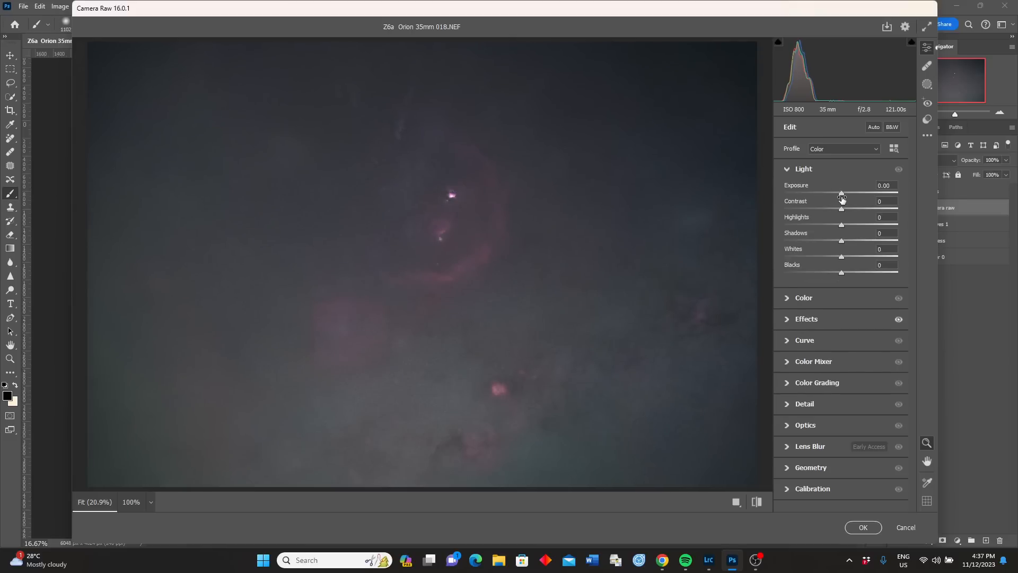
left_click_drag(842, 197, 842, 198)
left_click(788, 168)
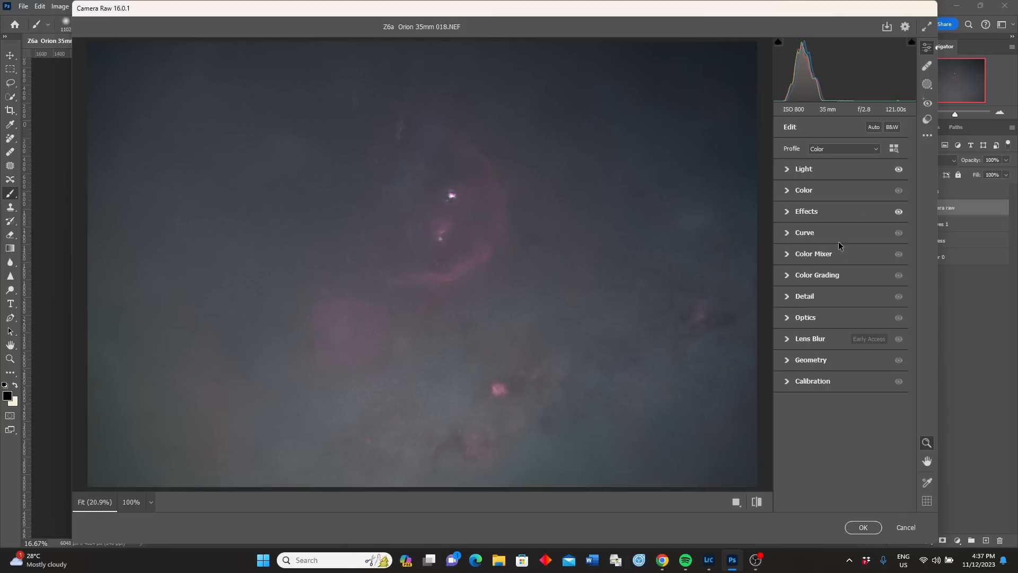
left_click(787, 189)
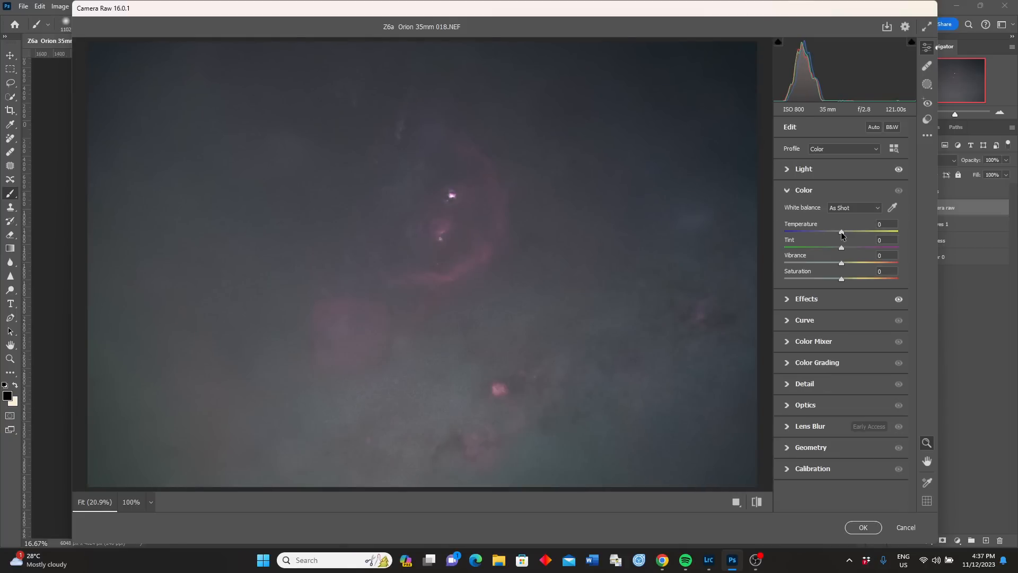
left_click_drag(842, 234, 847, 237)
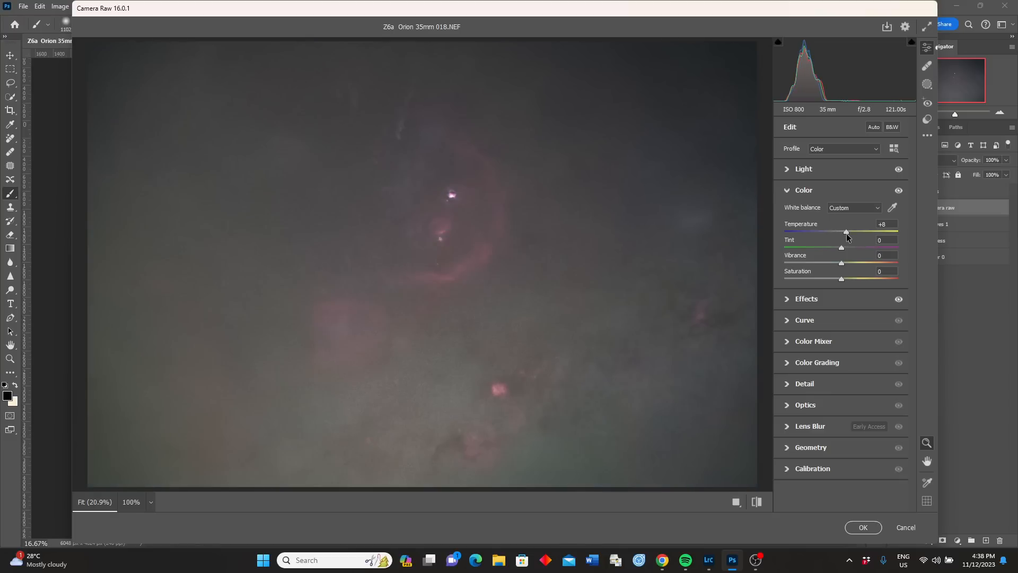
left_click(787, 192)
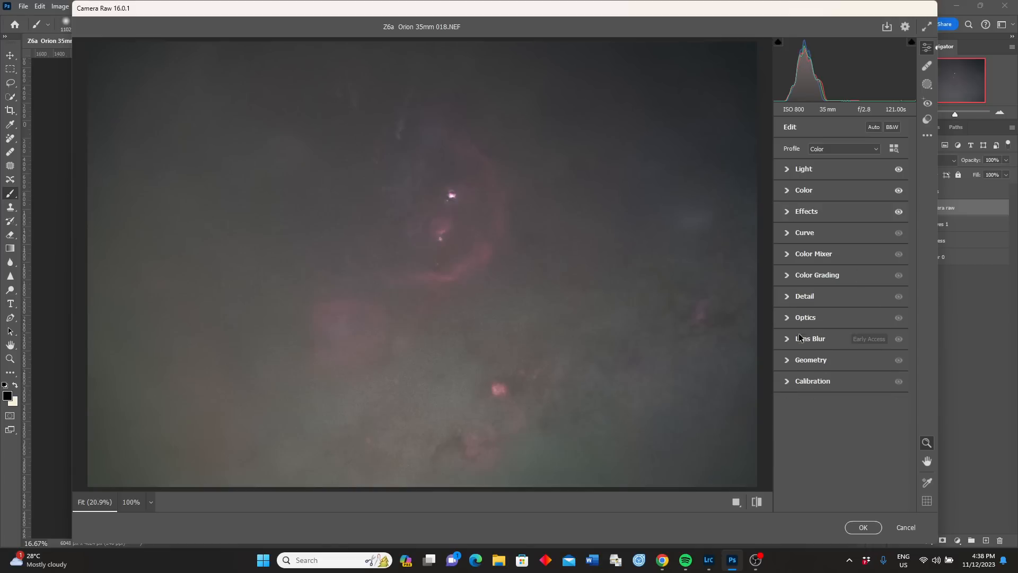
Inspect the nebula's noise at 100%, try Noise Reduction at 50 and reset it to 0.
left_click(547, 242)
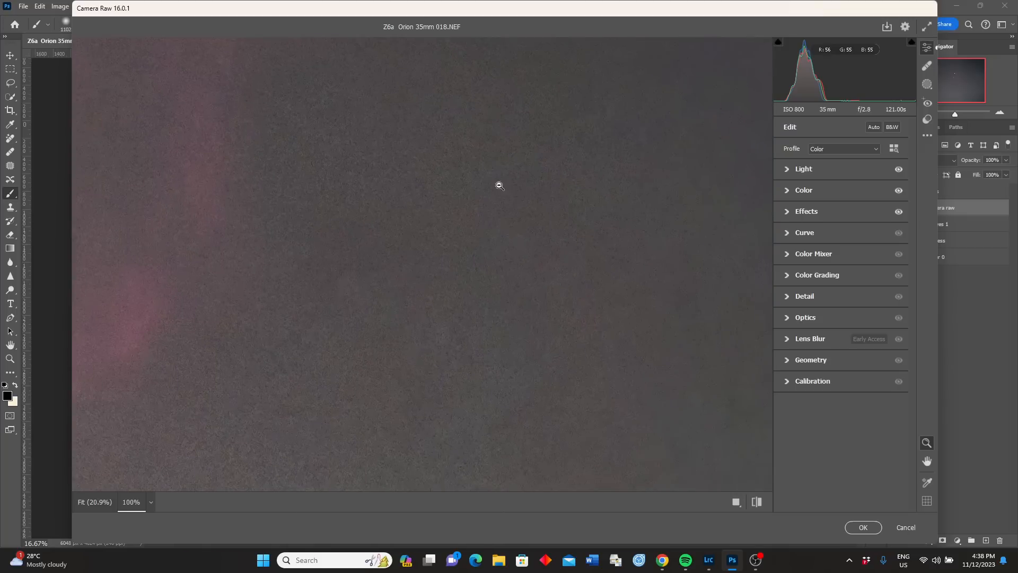
left_click(507, 215)
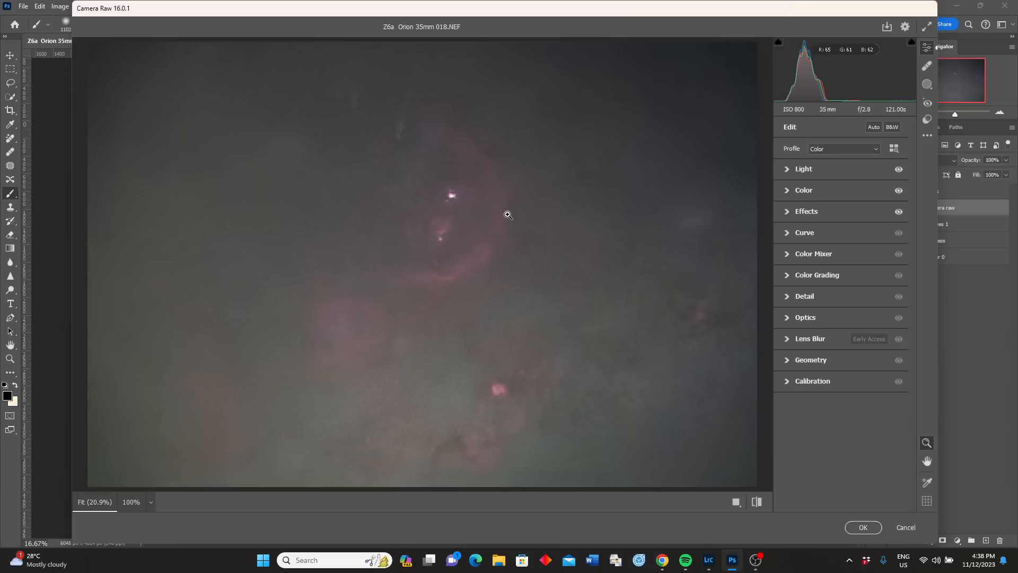
left_click(788, 298)
left_click_drag(785, 346, 841, 345)
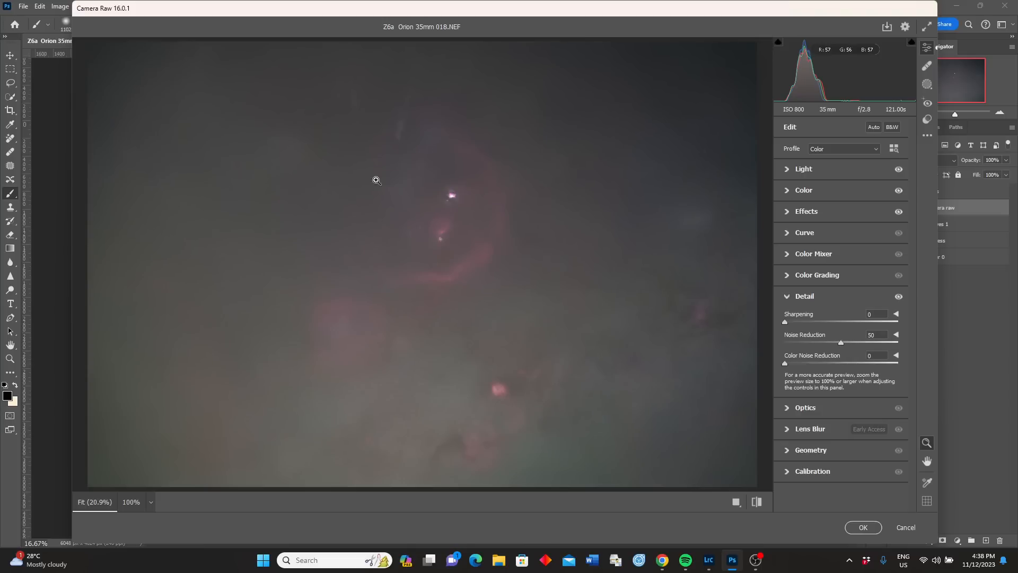
left_click_drag(841, 343, 785, 347)
Apply the Camera Raw Filter adjustments to the camera raw layer.
left_click(863, 527)
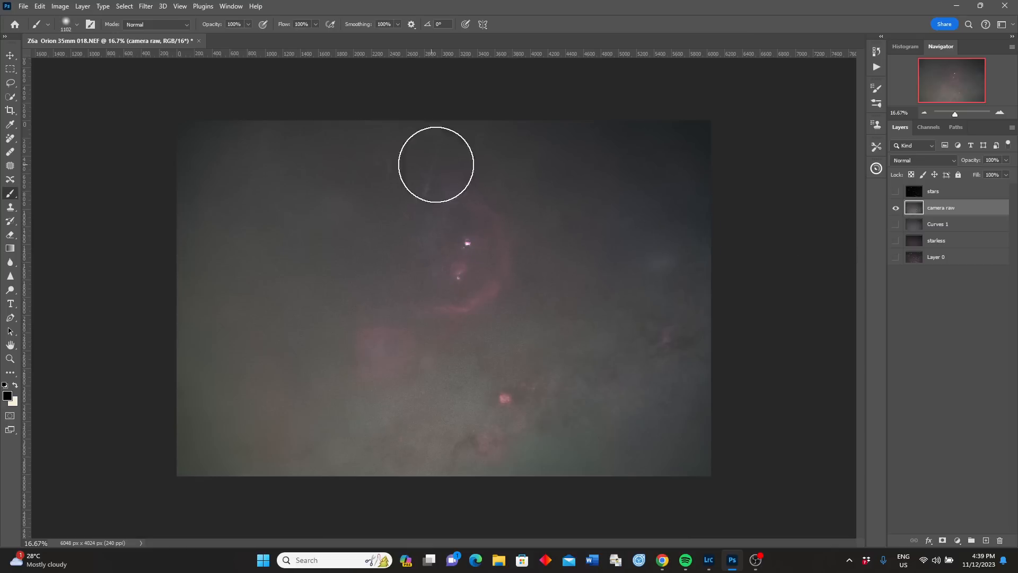
Denoise the camera raw layer with Topaz DeNoise AI using the Severe Noise model, Remove Noise 14 and Enhance Sharpness 35.
left_click(146, 6)
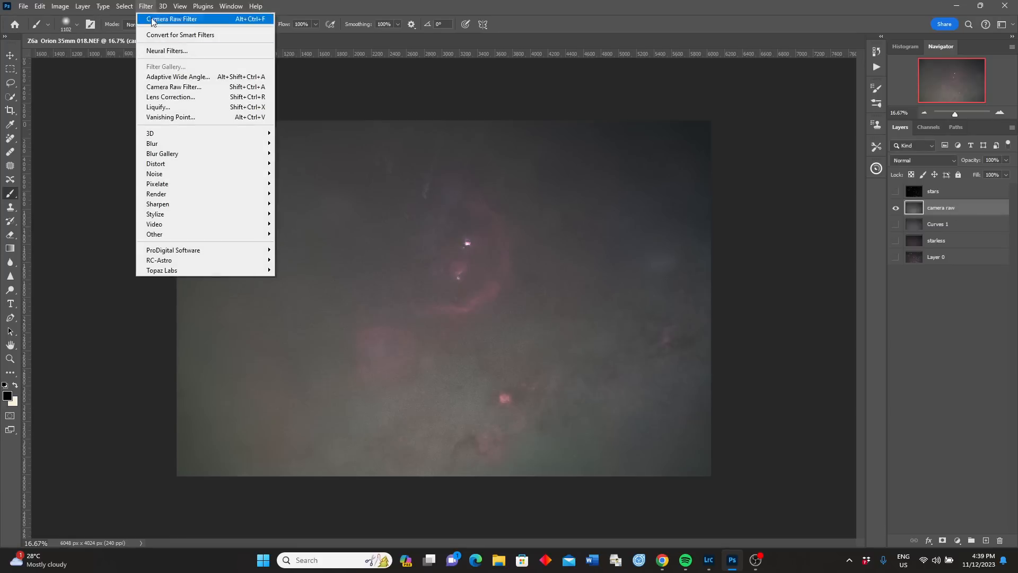
mouse_move(166, 269)
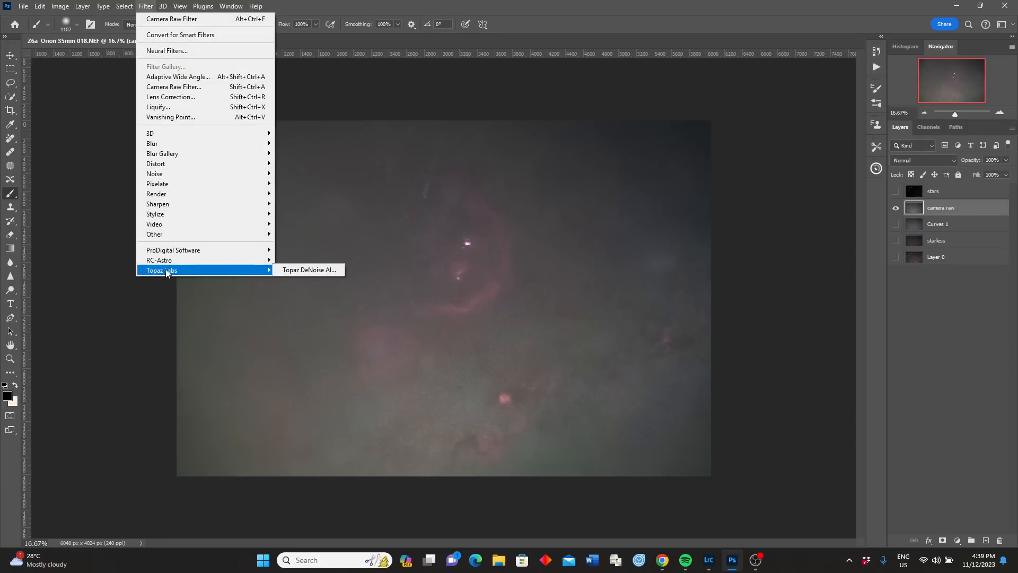
left_click(300, 270)
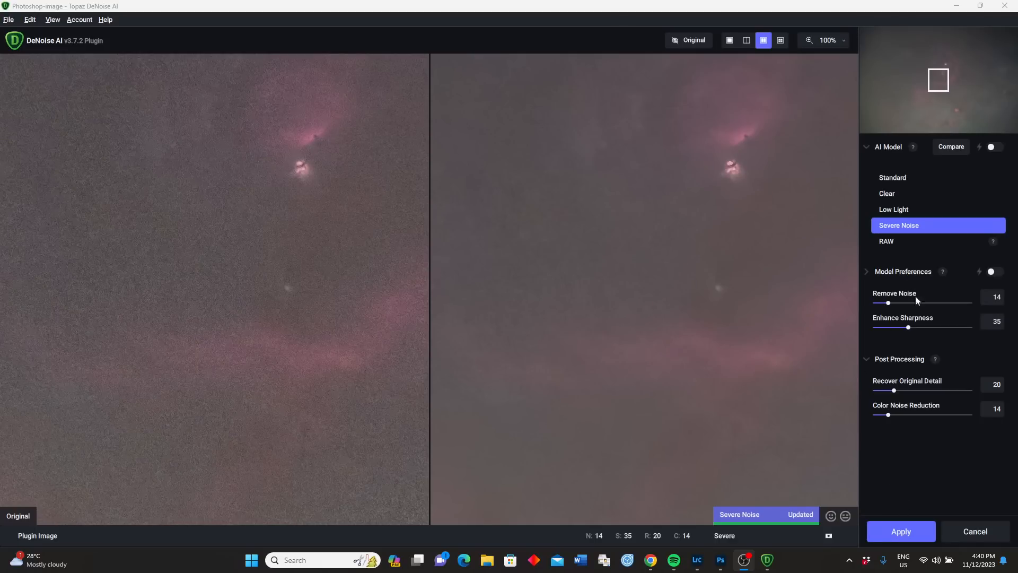
left_click(907, 532)
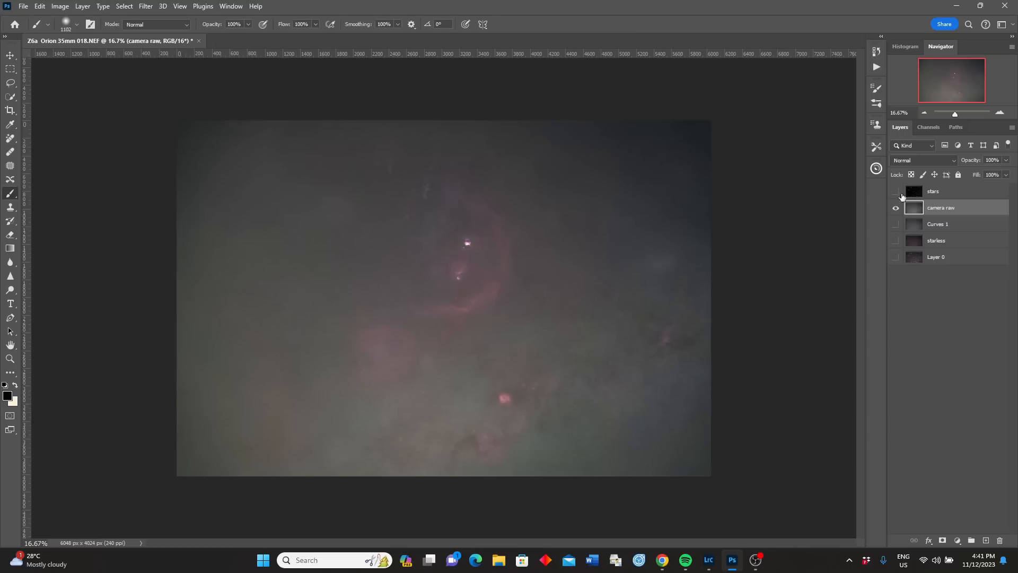
Examine the denoised nebula around the Orion core at 50% magnification.
left_click(1000, 113)
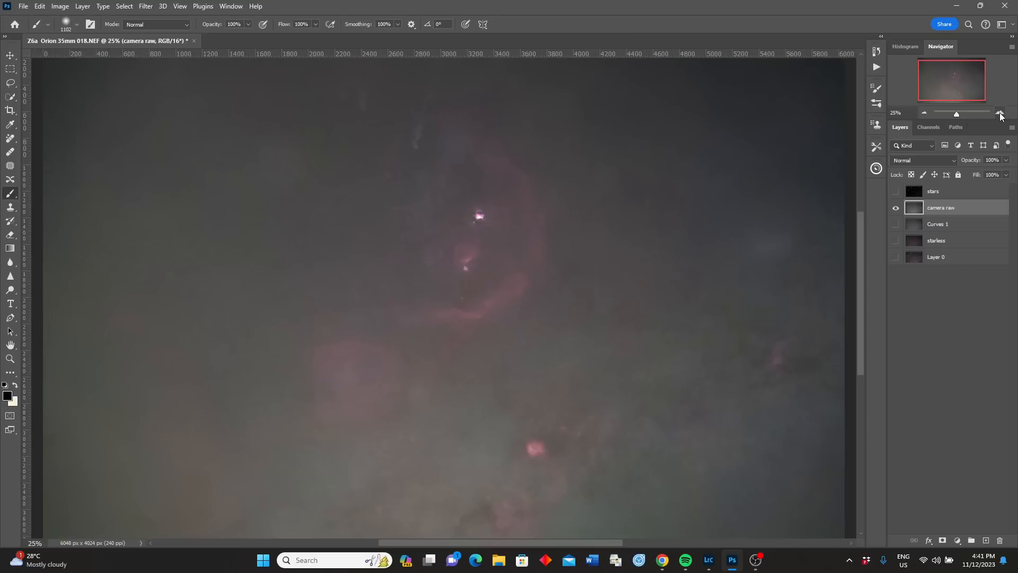
left_click(1000, 113)
left_click(1000, 112)
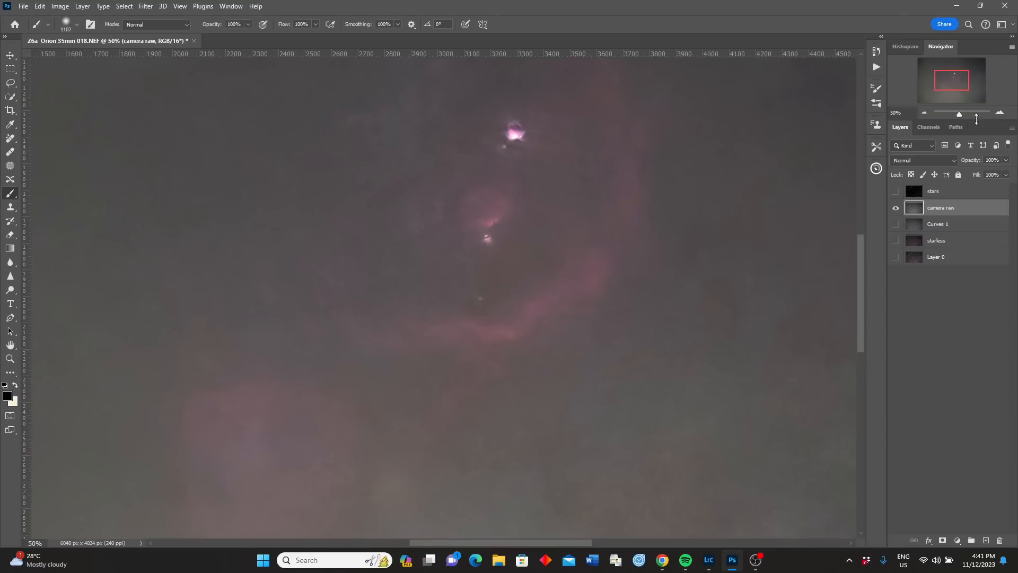
mouse_move(948, 84)
left_mouse_down()
mouse_move(950, 93)
mouse_move(952, 77)
left_mouse_up()
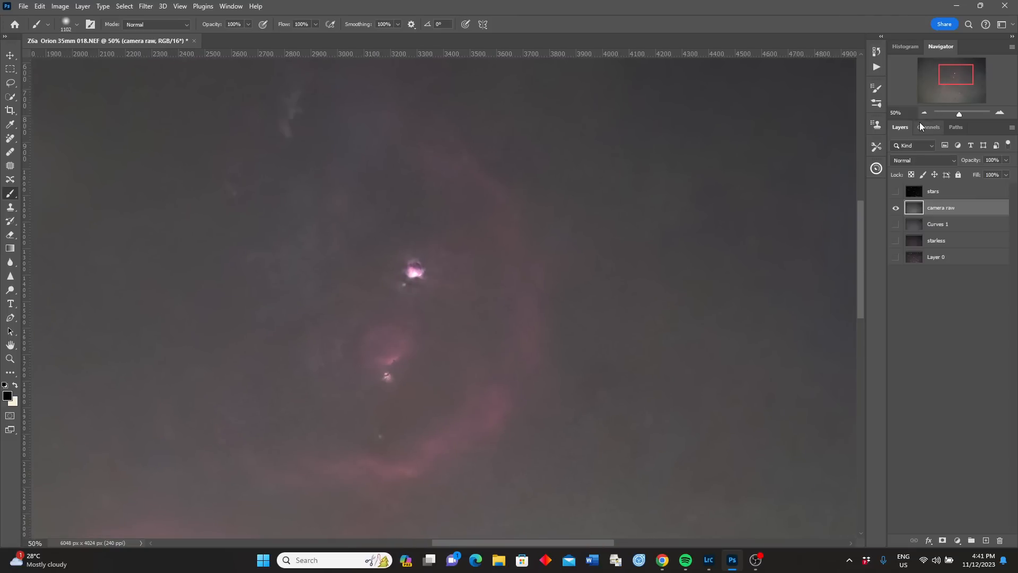
left_click(928, 110)
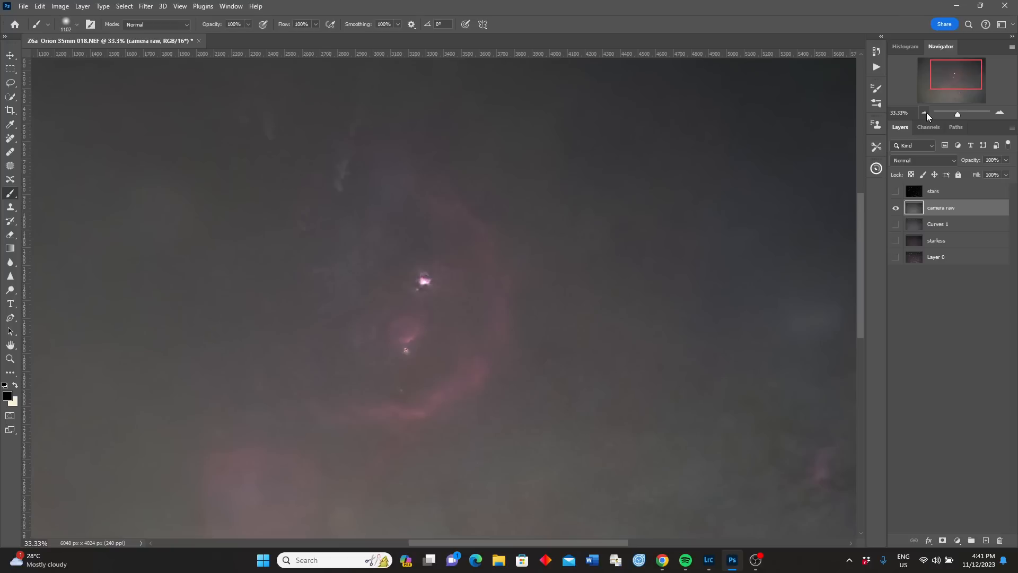
left_click(927, 111)
left_click(927, 111)
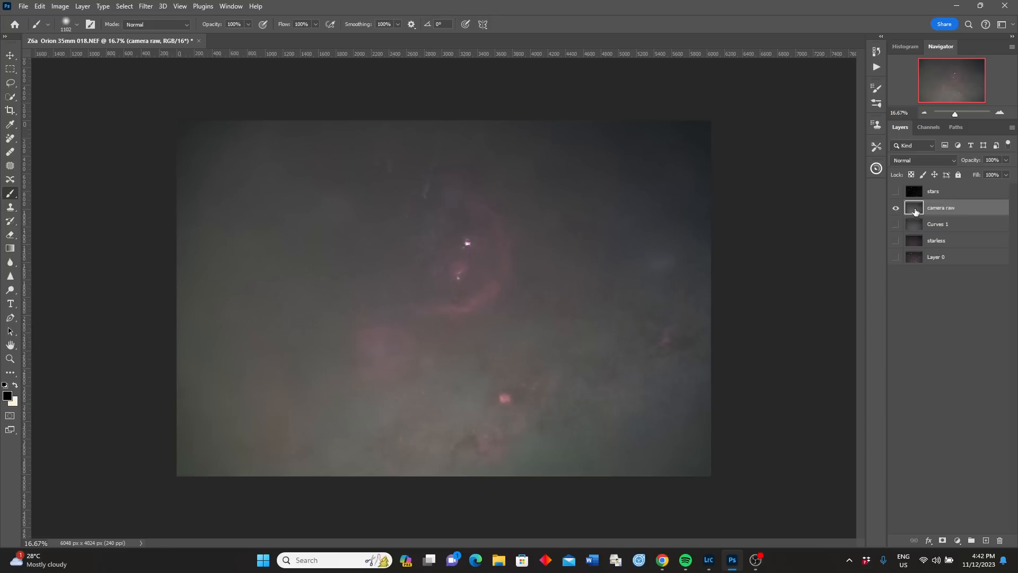
Duplicate the camera raw layer as "Noise copy".
left_click(83, 6)
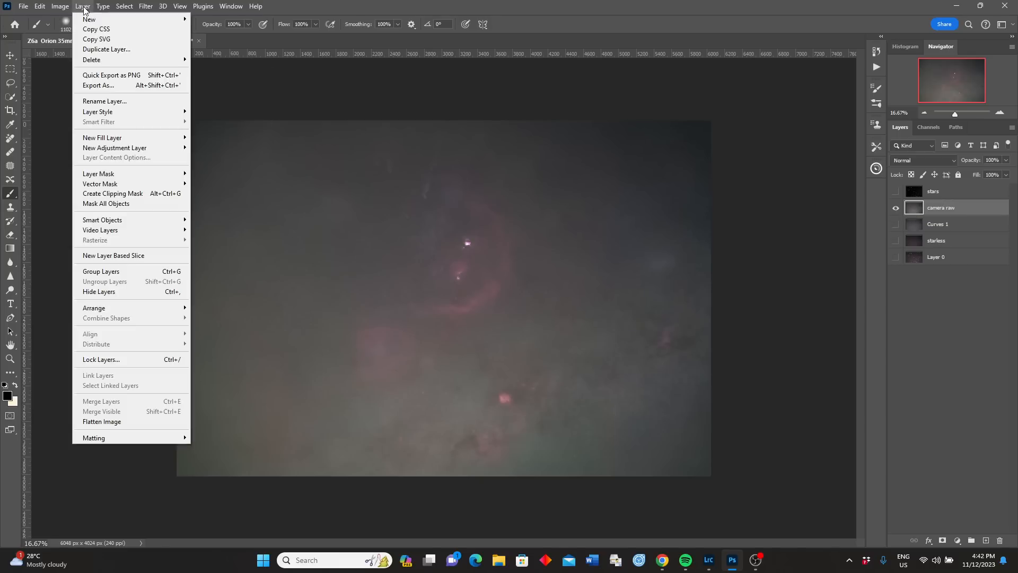
left_click(110, 49)
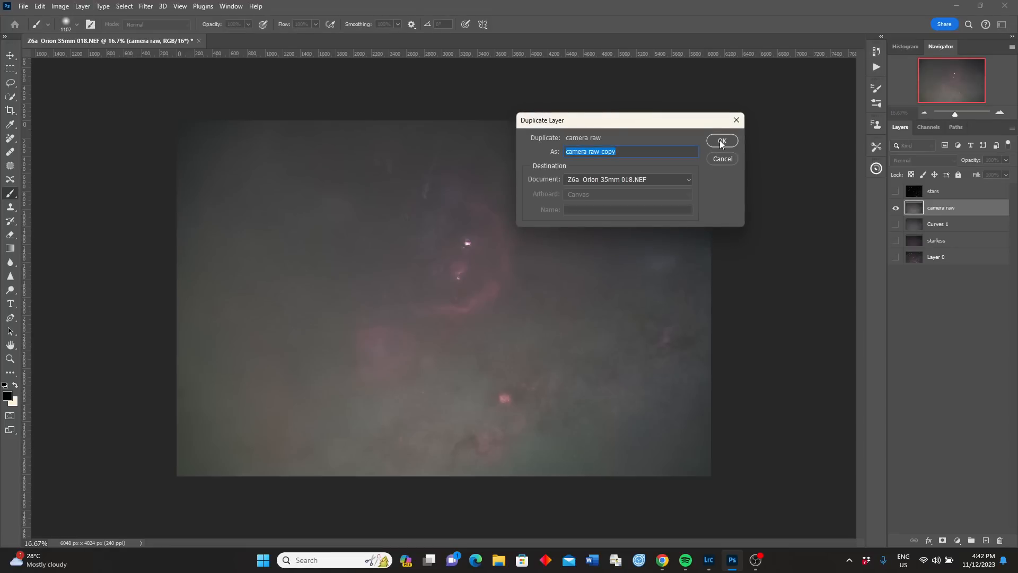
type("Noise copy")
left_click(721, 141)
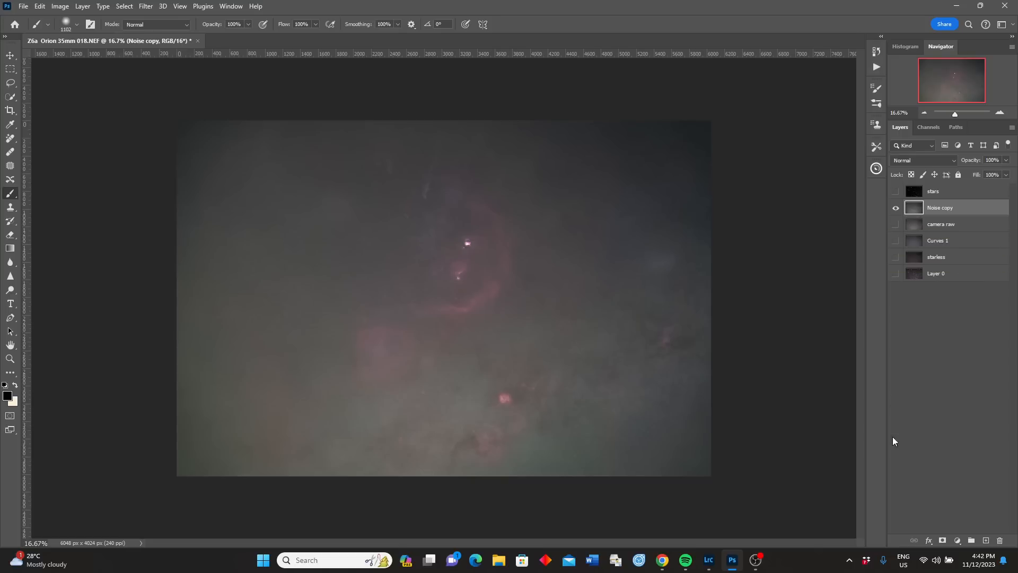
Add a Curves adjustment layer above Noise copy, lowering the shadows from input 43 to output 33 and raising the midtones for contrast.
left_click(958, 540)
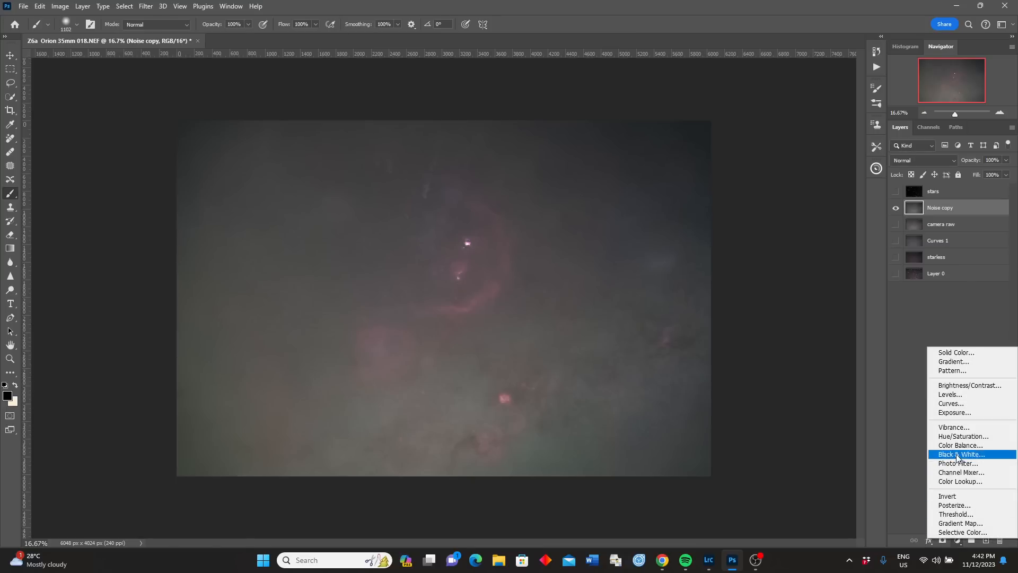
left_click(959, 403)
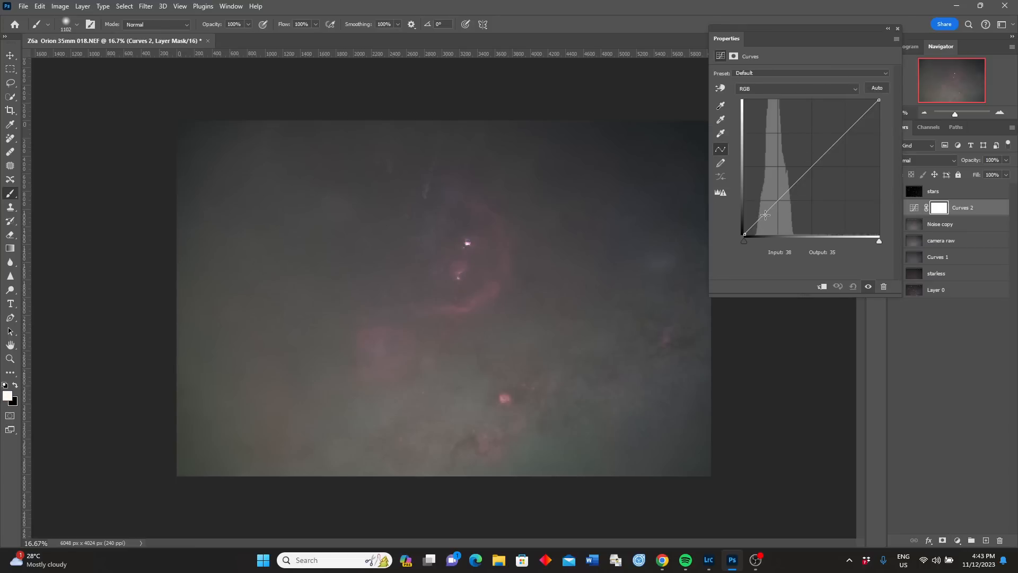
left_click(767, 216)
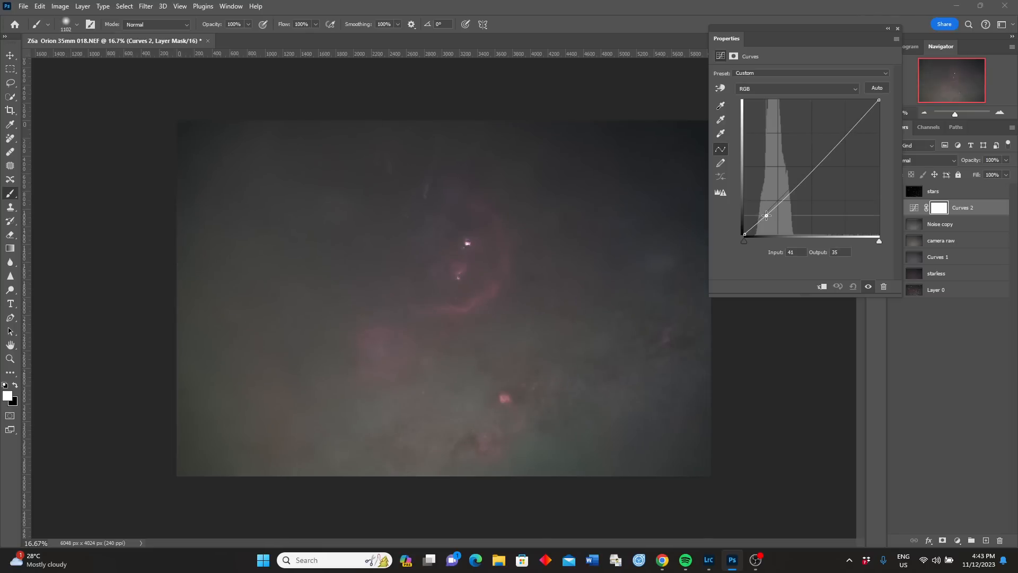
left_click_drag(766, 215, 767, 216)
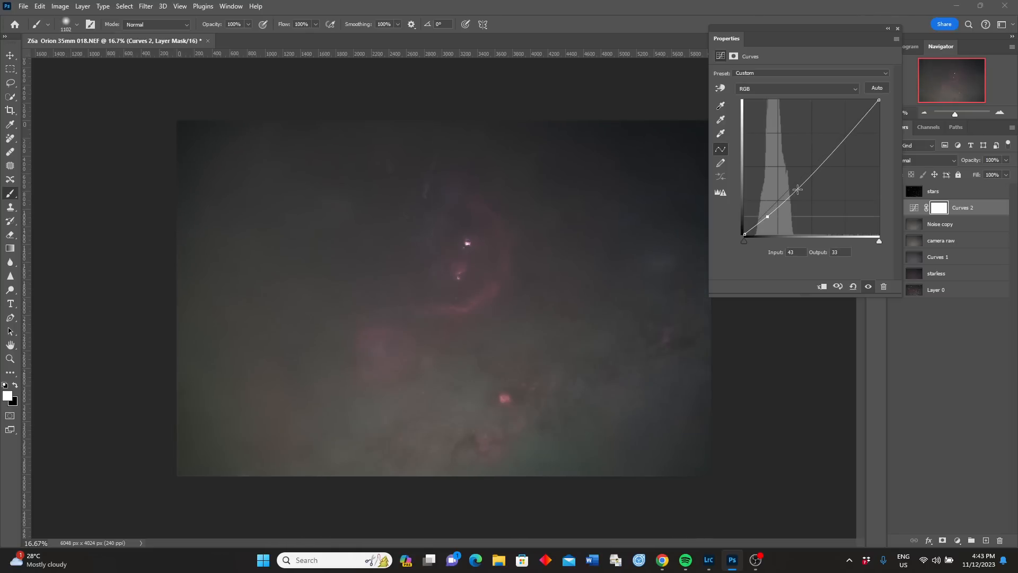
left_click_drag(802, 182, 801, 167)
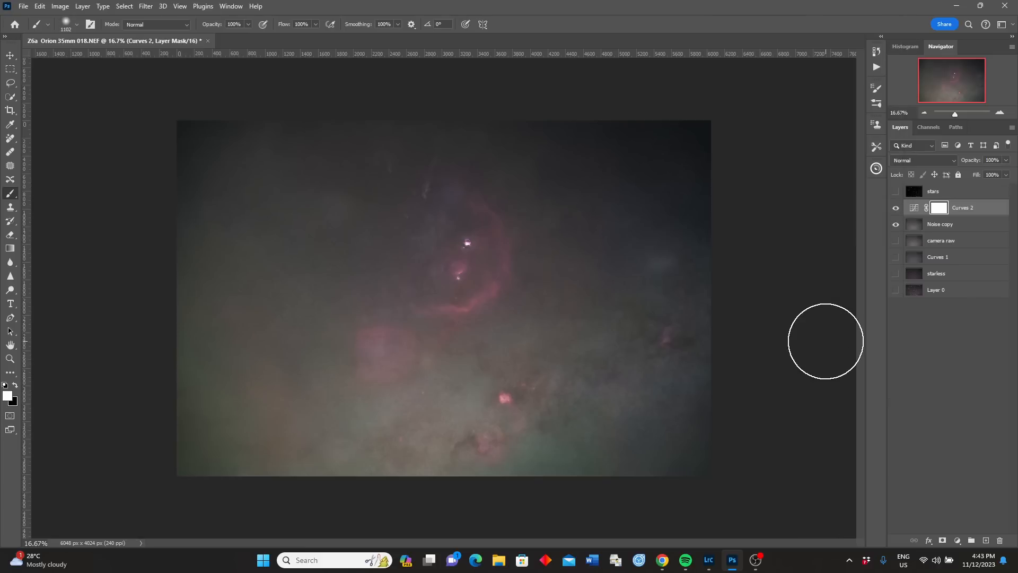
Compare the nebula with and without the Curves 2 adjustment layer.
left_click(896, 209)
left_click(896, 208)
left_click(895, 208)
left_click(896, 208)
left_click(896, 209)
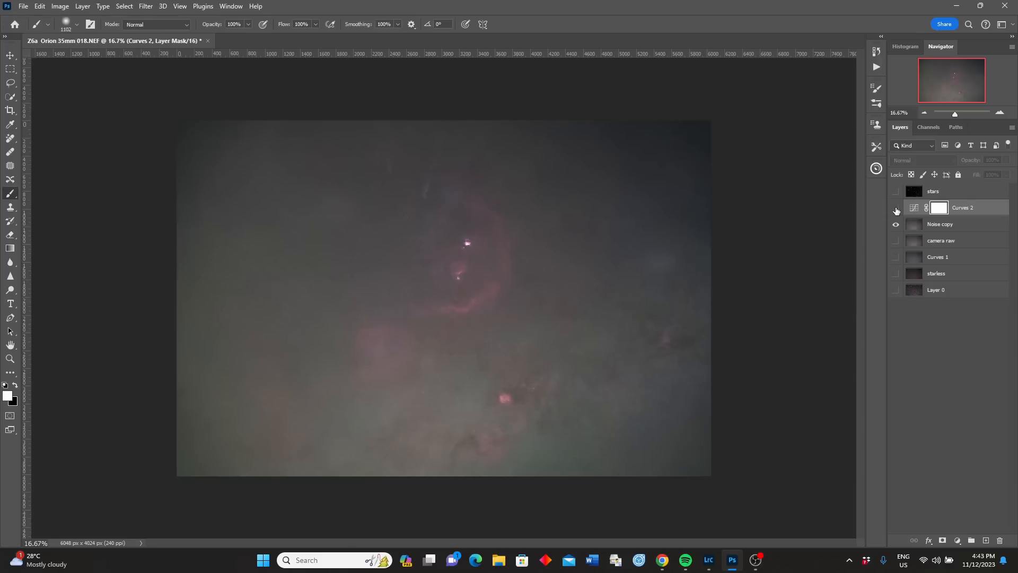
left_click(895, 208)
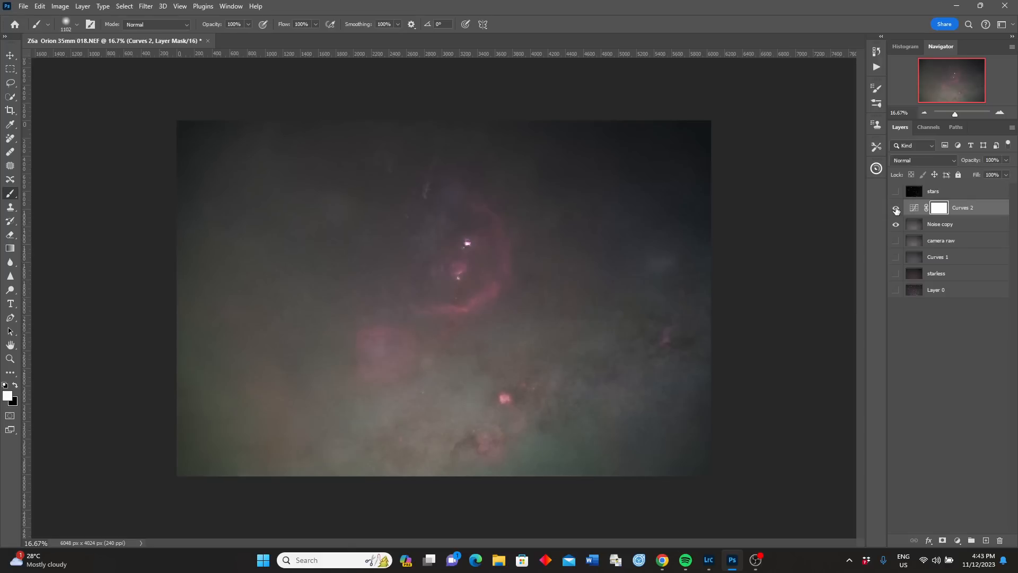
left_click(896, 209)
left_click(895, 209)
Examine the bright nebula core and its surroundings up close for noise and detail.
left_click_drag(955, 113, 953, 113)
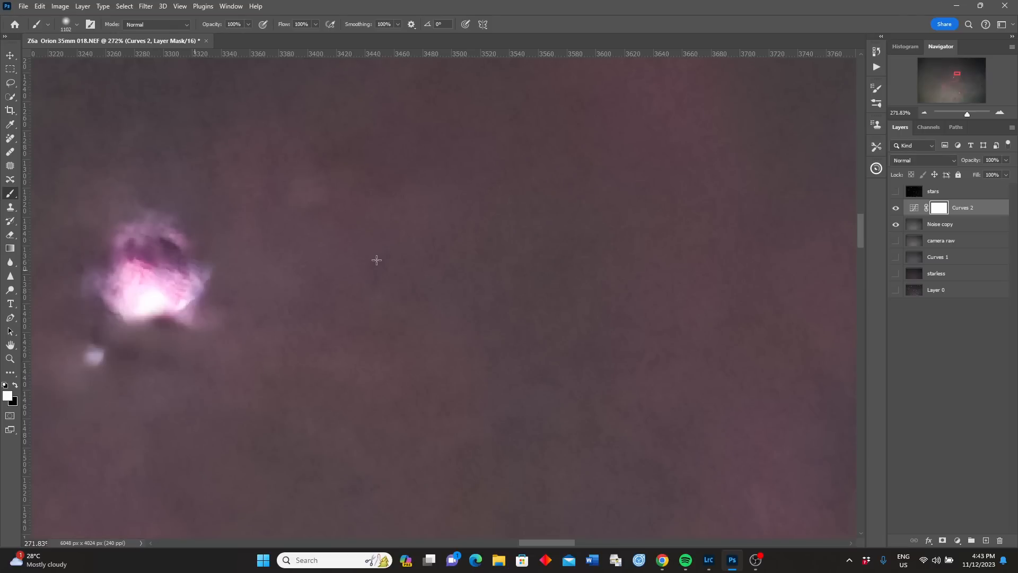
left_click(924, 113)
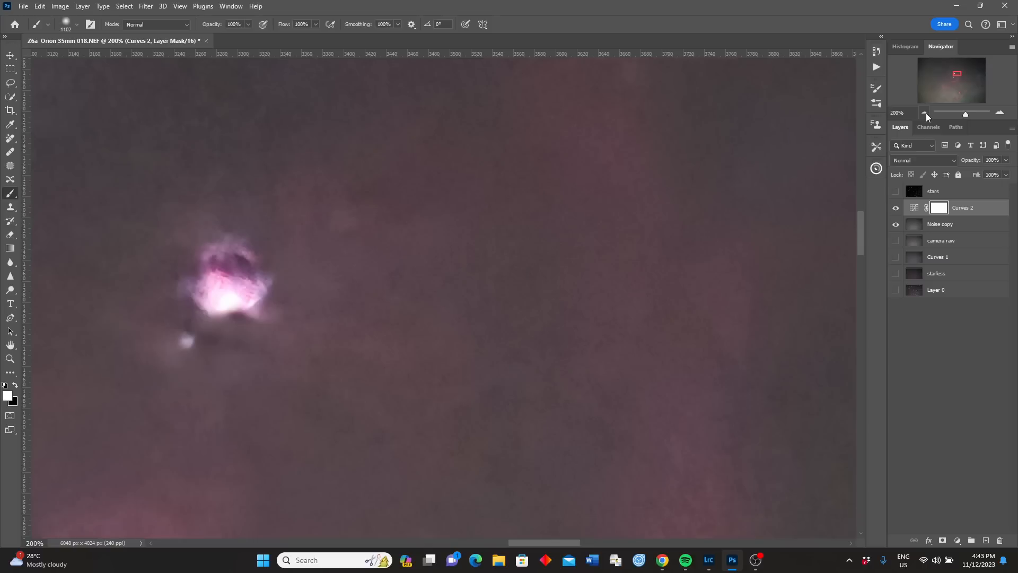
left_click(925, 113)
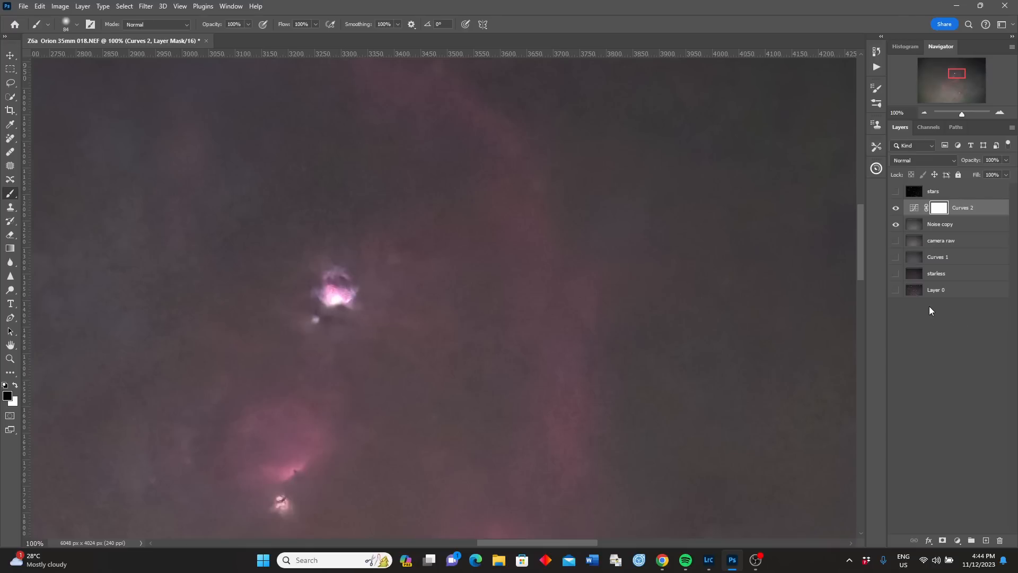
left_click(925, 113)
left_click(925, 112)
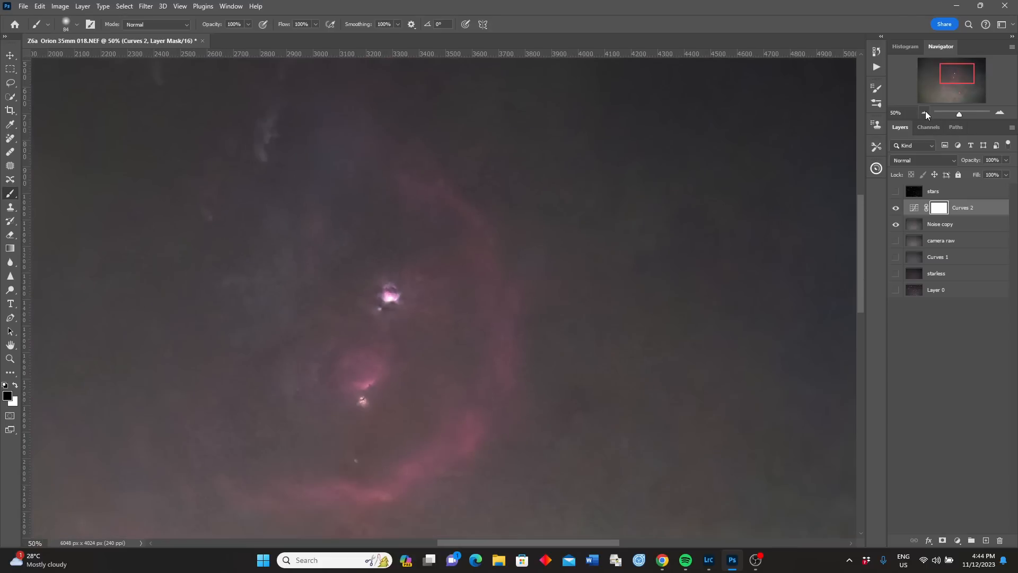
left_click(925, 112)
left_click(925, 112)
left_click(925, 113)
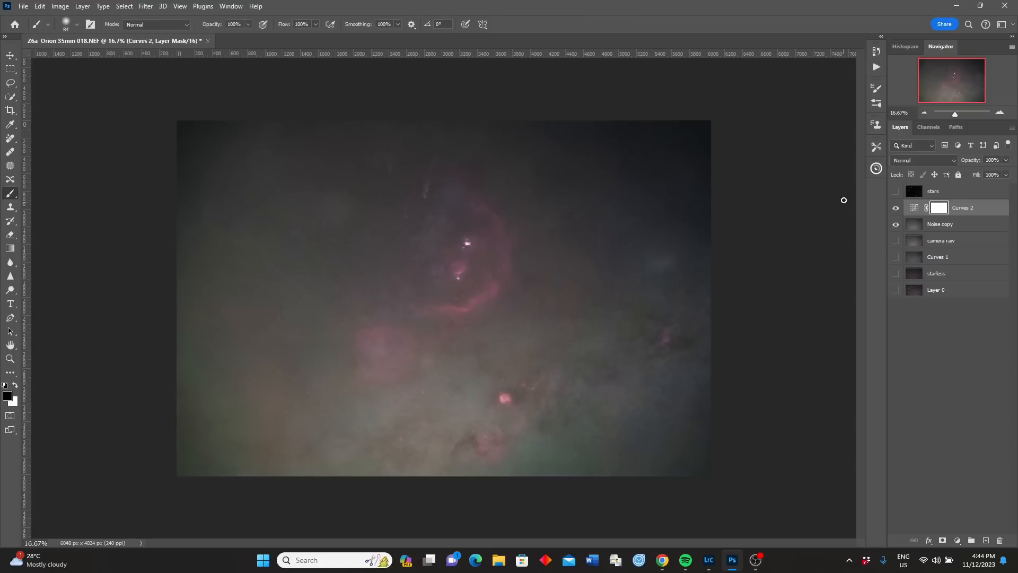
Merge the visible Curves 2 adjustment into the Noise copy layer.
left_click(912, 228)
left_click(82, 6)
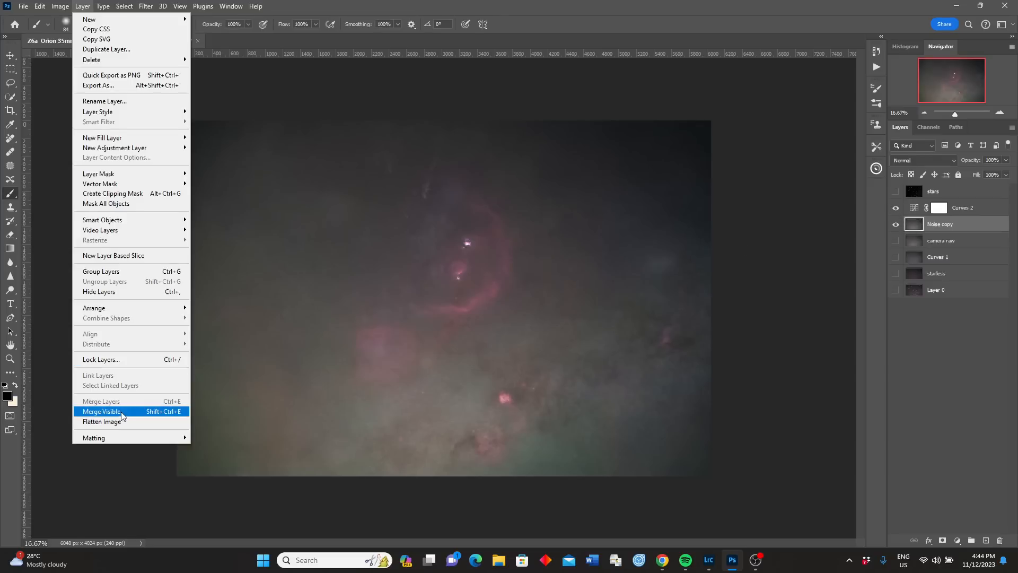
left_click(101, 411)
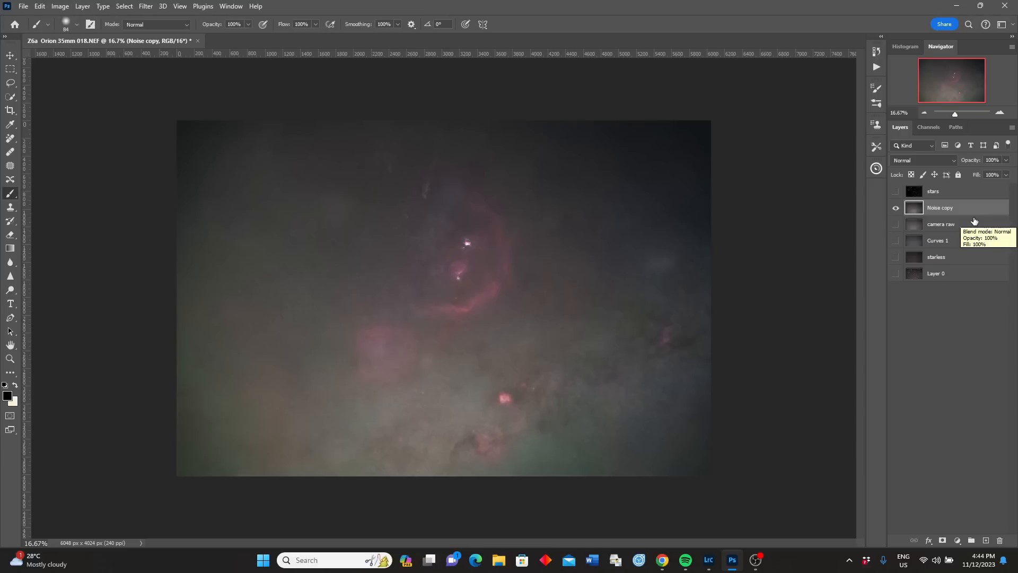
Show the stars layer and inspect the star colours around Orion at 50% magnification.
left_click(896, 192)
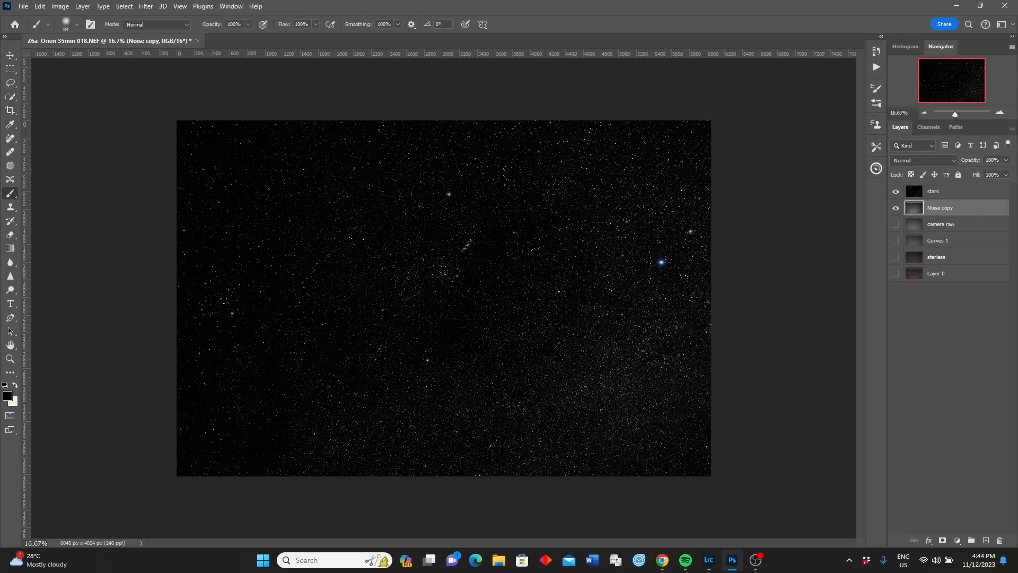
left_click(1000, 113)
left_click(1000, 113)
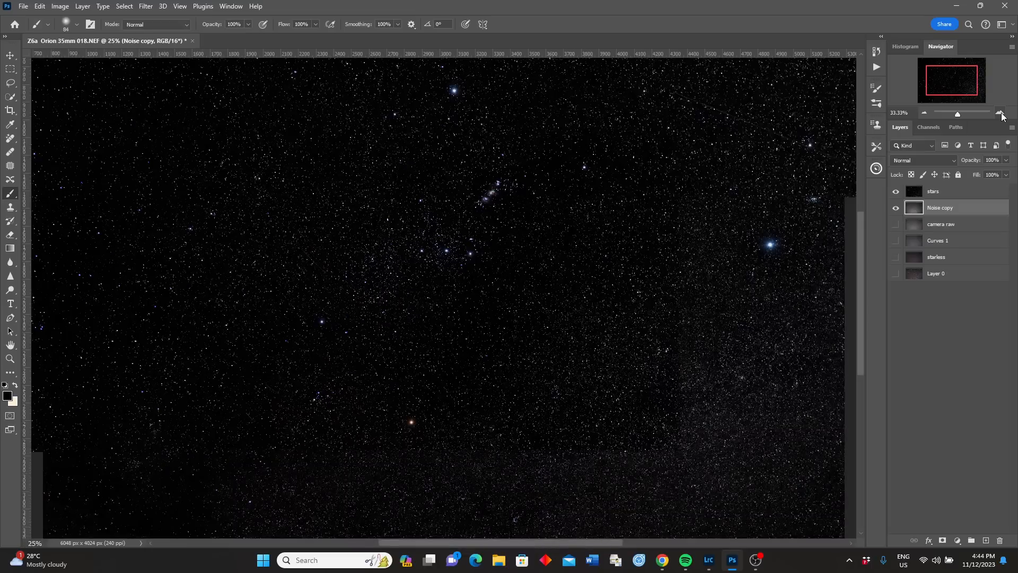
left_click(1000, 113)
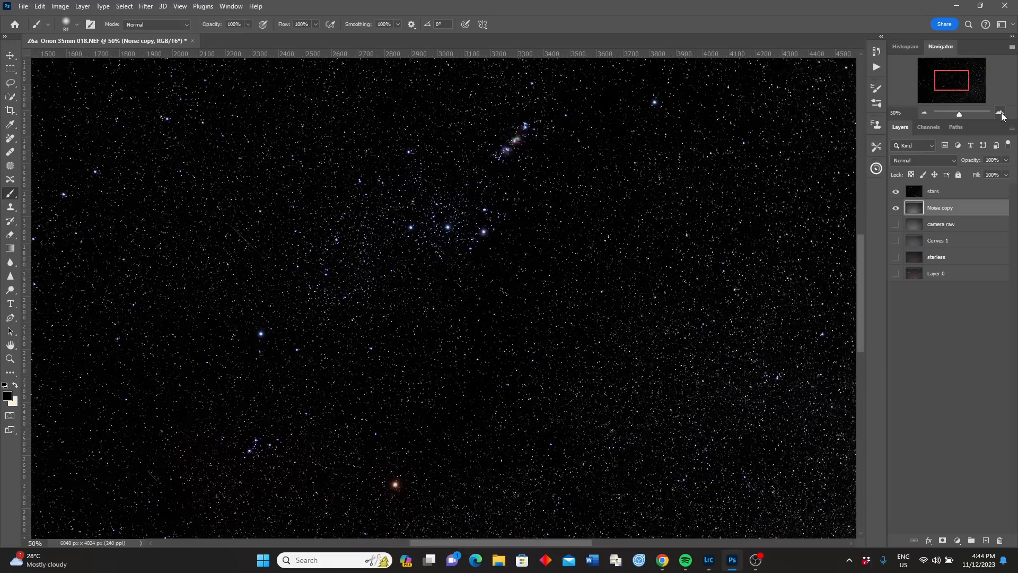
left_click_drag(953, 85, 954, 80)
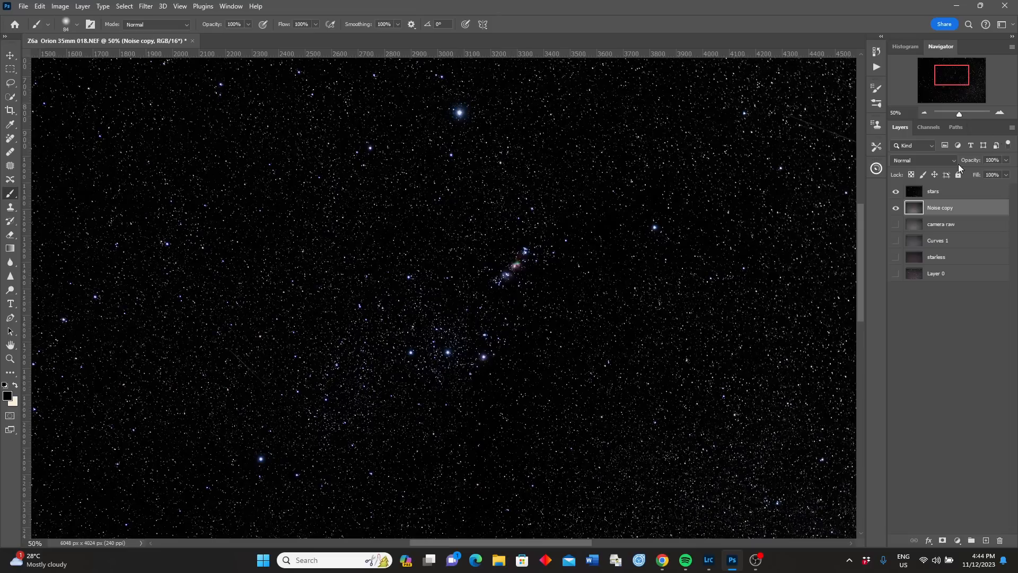
left_click(925, 114)
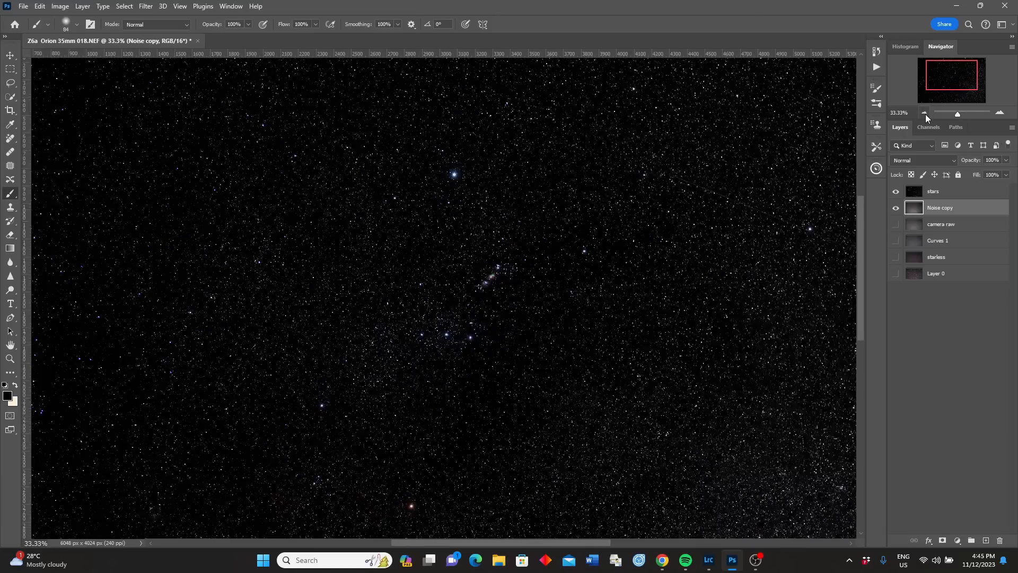
left_click(925, 114)
left_click(925, 114)
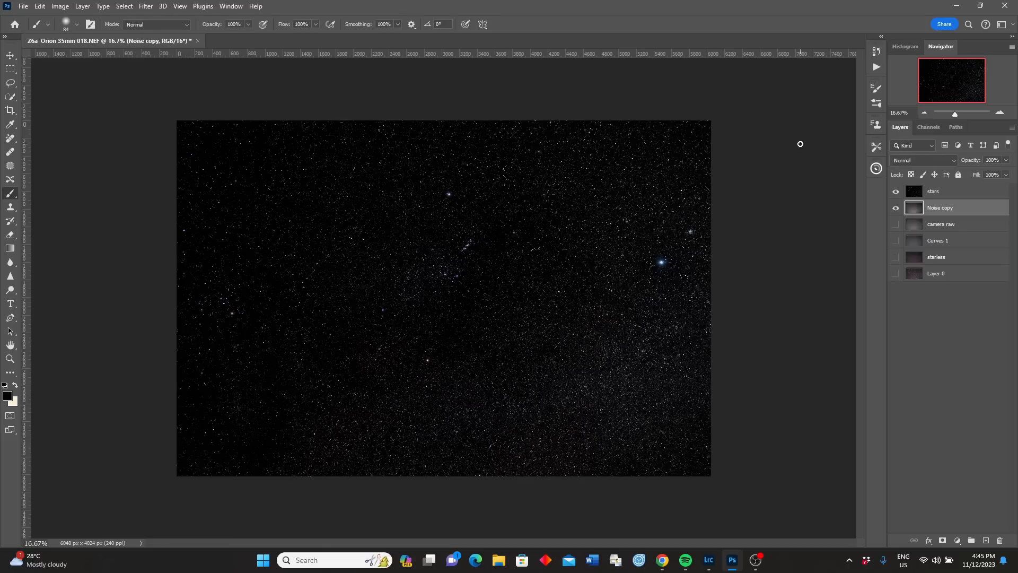
Defringe the stars layer with the Camera Raw filter by sampling a bright blue star's halo, giving Purple Amount 20 and Purple Hue 25/45.
left_click(922, 197)
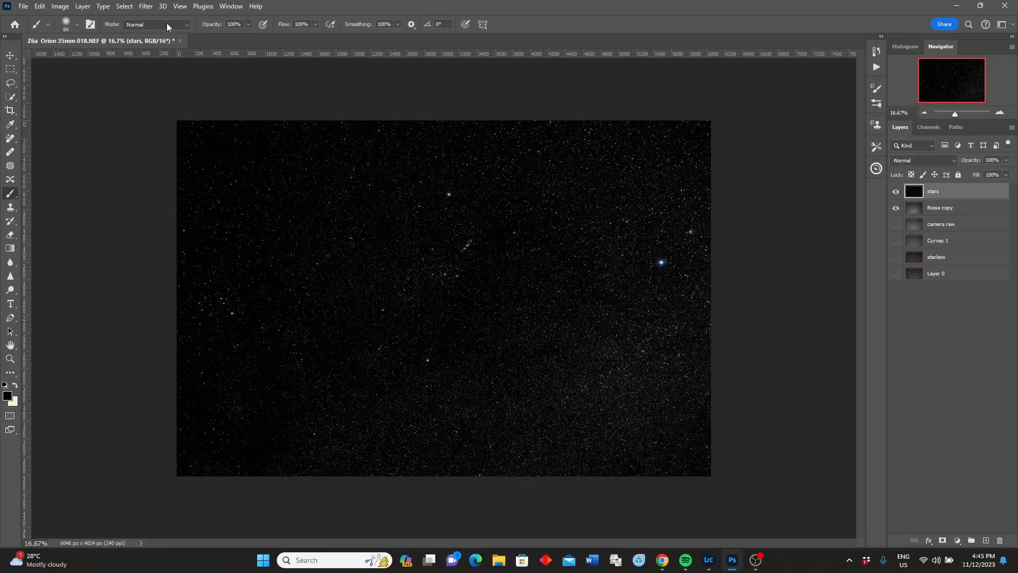
left_click(146, 6)
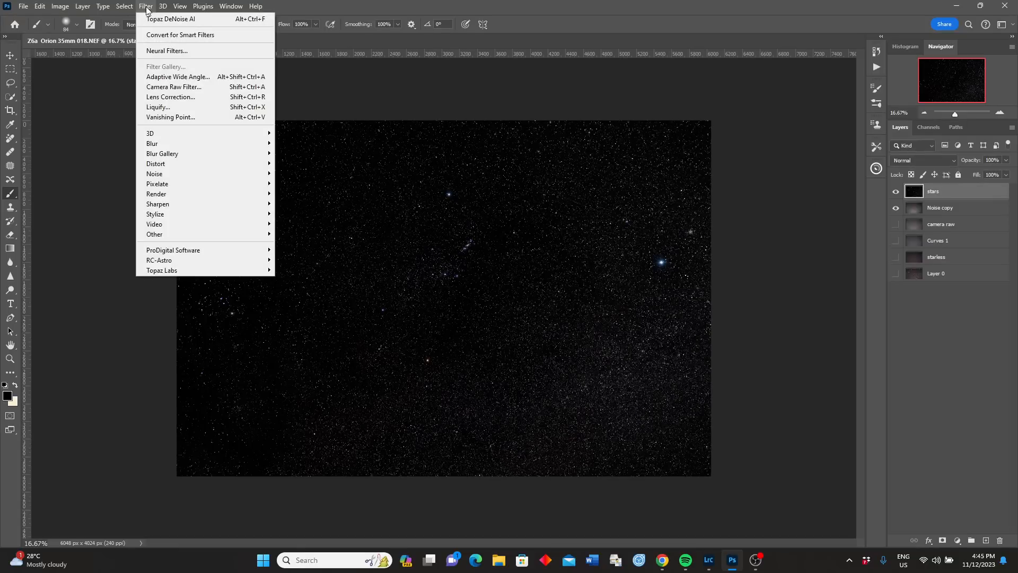
left_click(178, 90)
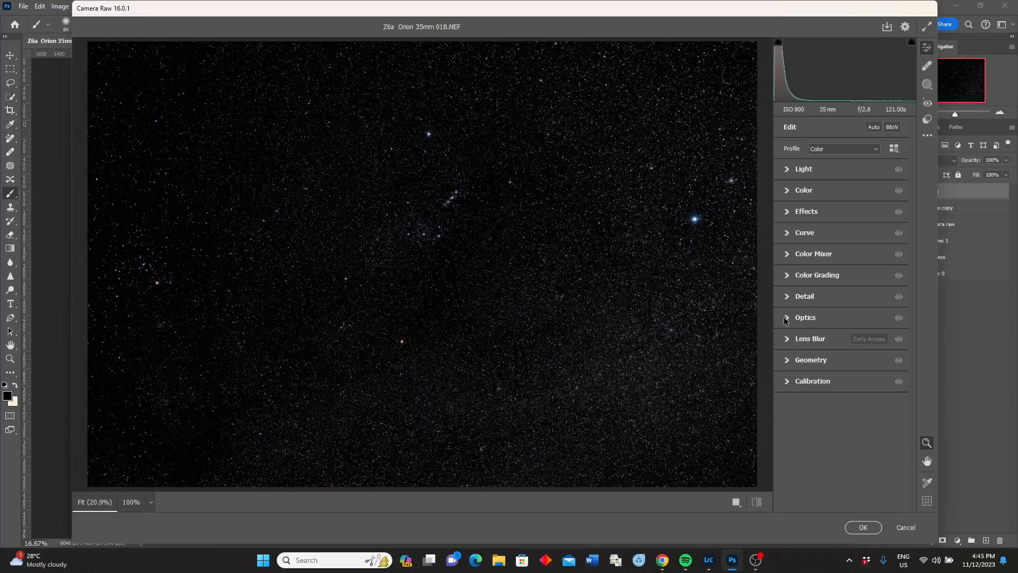
left_click(787, 318)
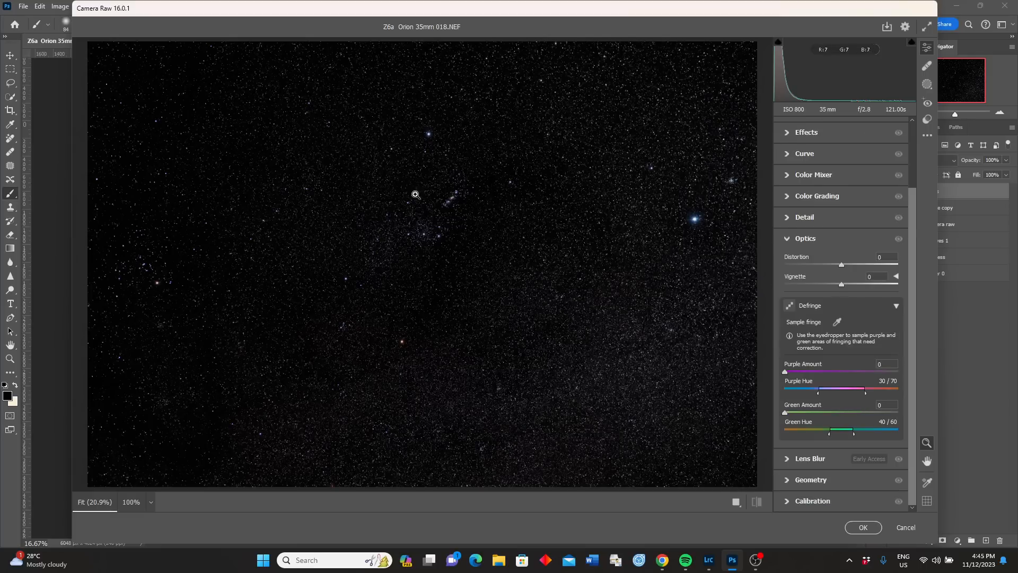
left_click(427, 133)
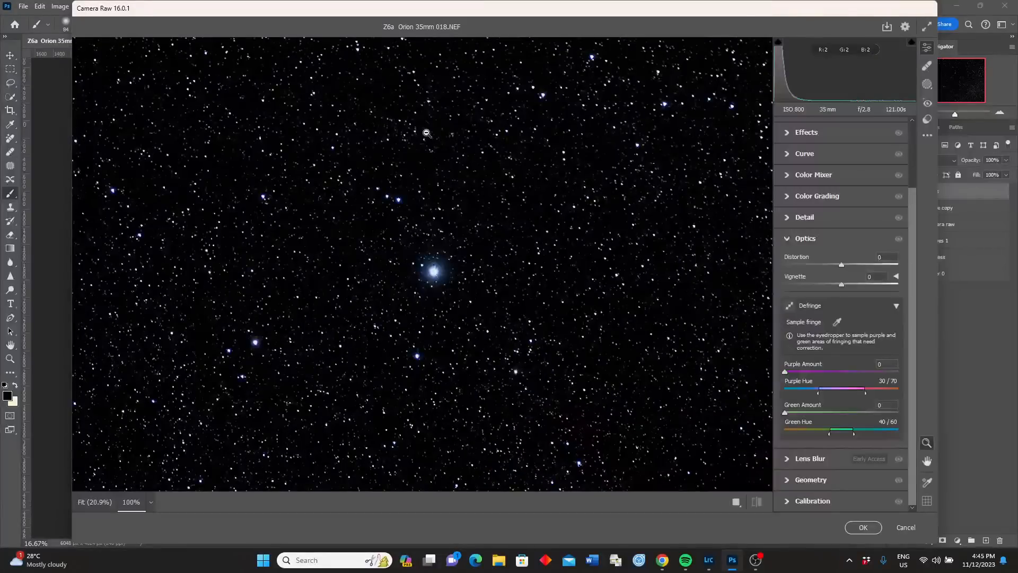
left_click(838, 323)
left_click(443, 269)
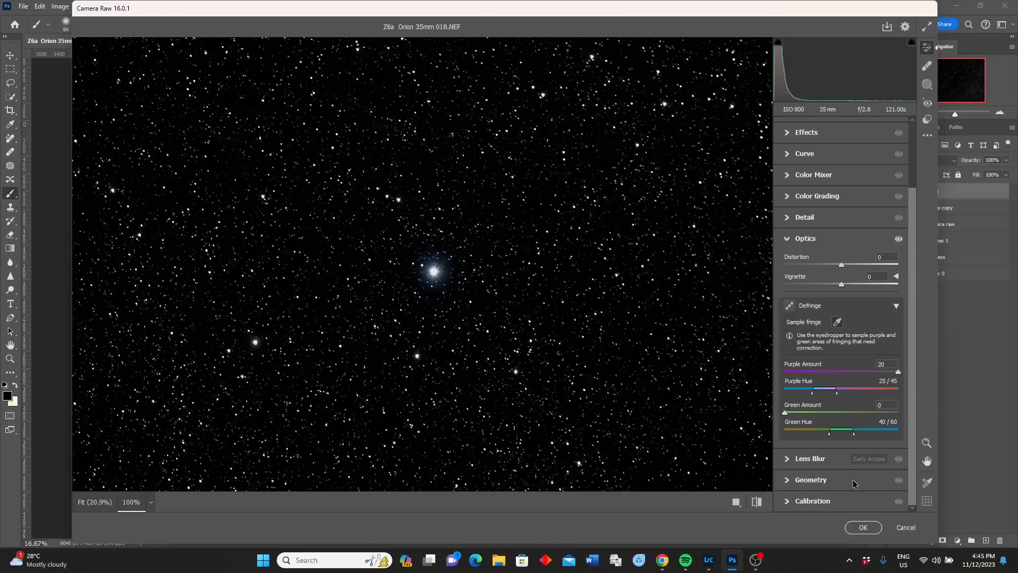
left_click(867, 527)
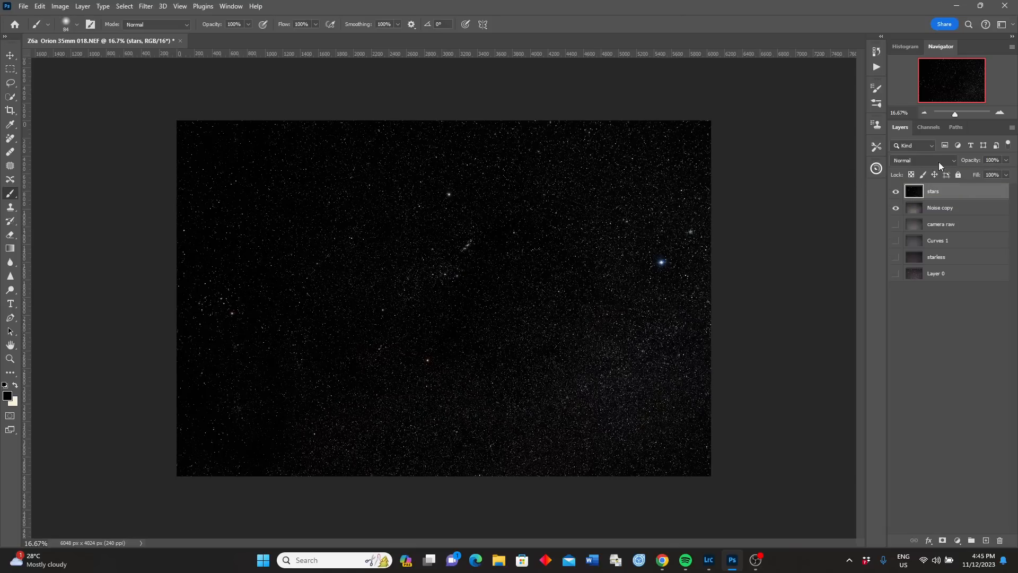
Blend the stars layer over the nebula with the Color Dodge mode.
left_click(953, 160)
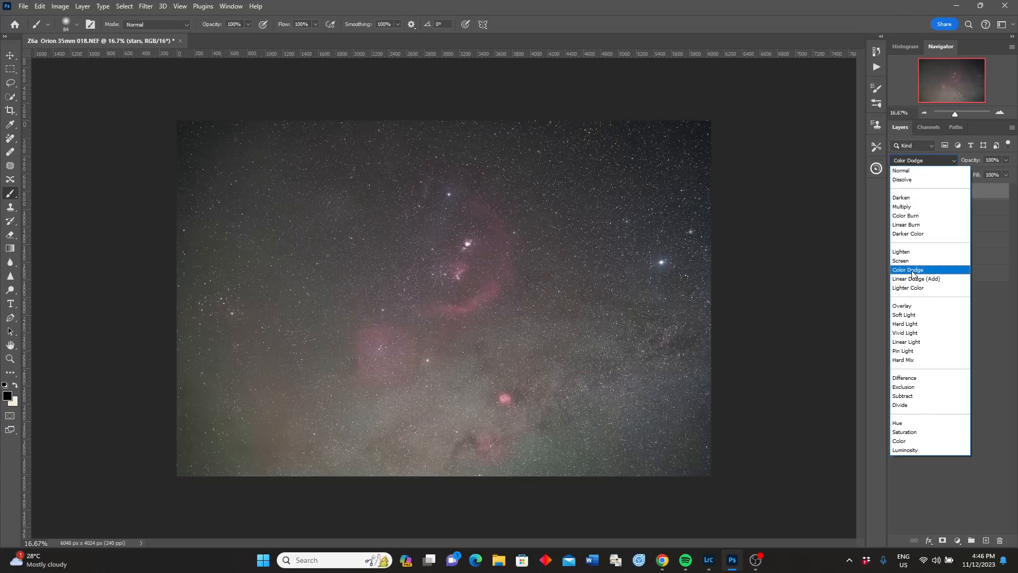
left_click(912, 272)
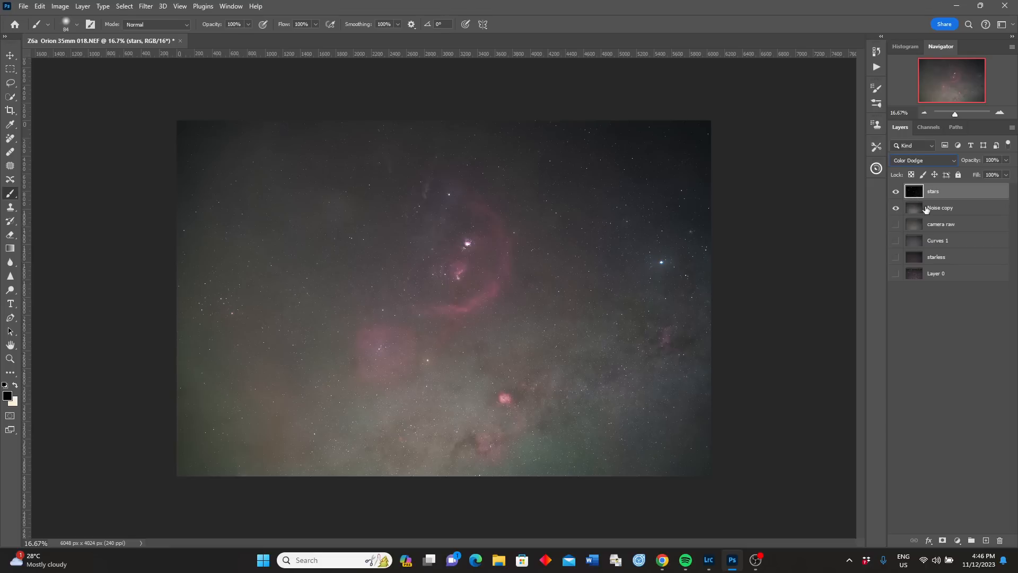
Compare the Noise copy, camera raw and Curves 1 layers beneath the blended stars by toggling their visibility.
left_click(896, 224)
left_click(896, 209)
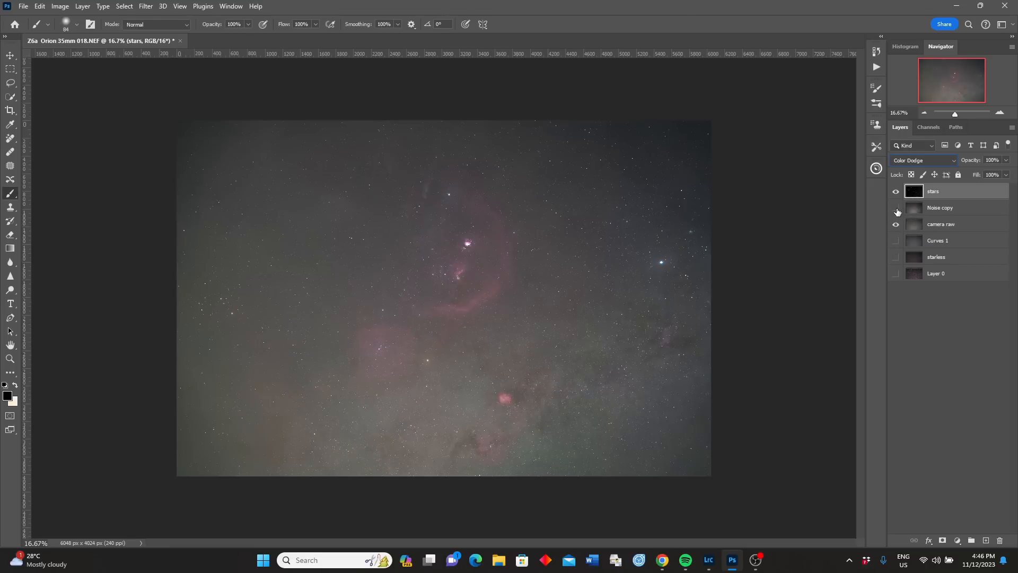
left_click(896, 208)
left_click(896, 241)
left_click(896, 225)
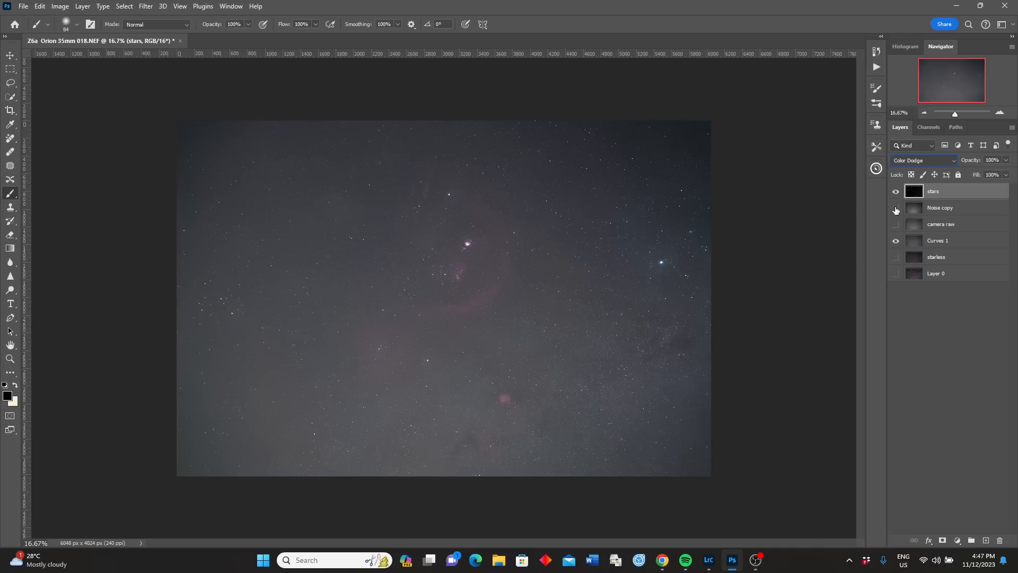
left_click(896, 225)
left_click(896, 208)
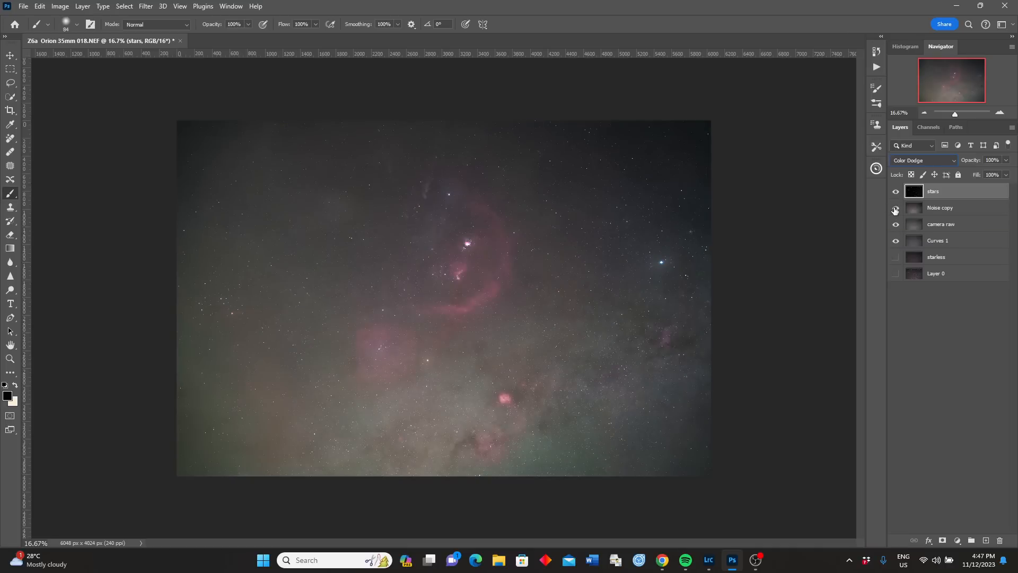
left_click(895, 242)
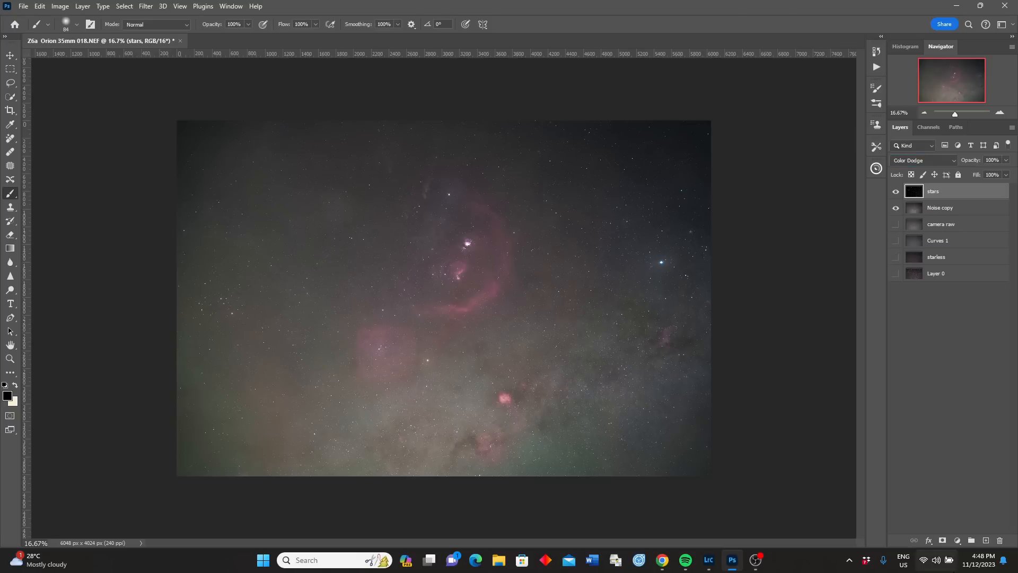
Add a mask to the stars layer and paint black along the image's lower edge with a soft 1457 px brush, lowering its opacity to 12%.
left_click(943, 540)
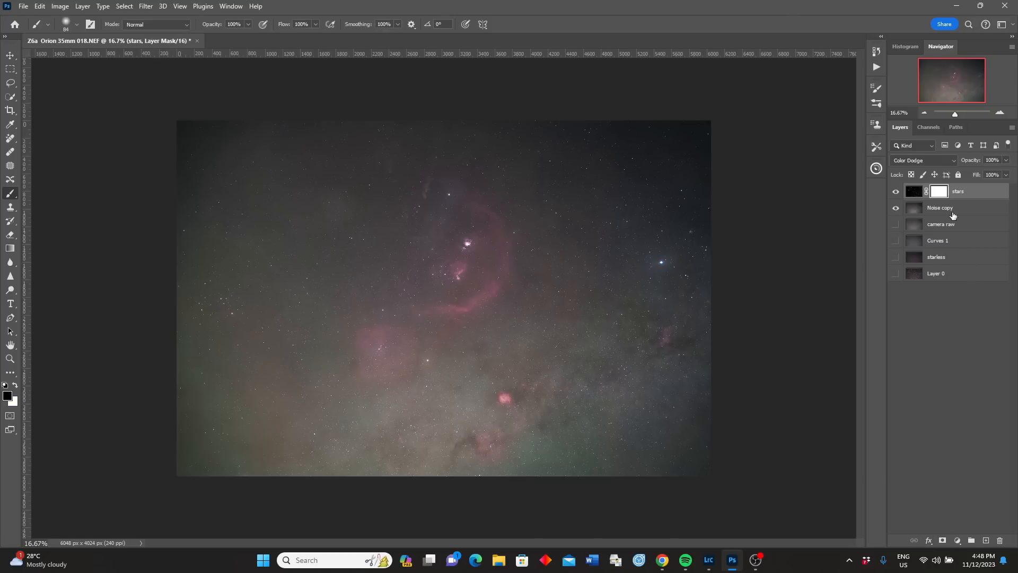
left_click(78, 25)
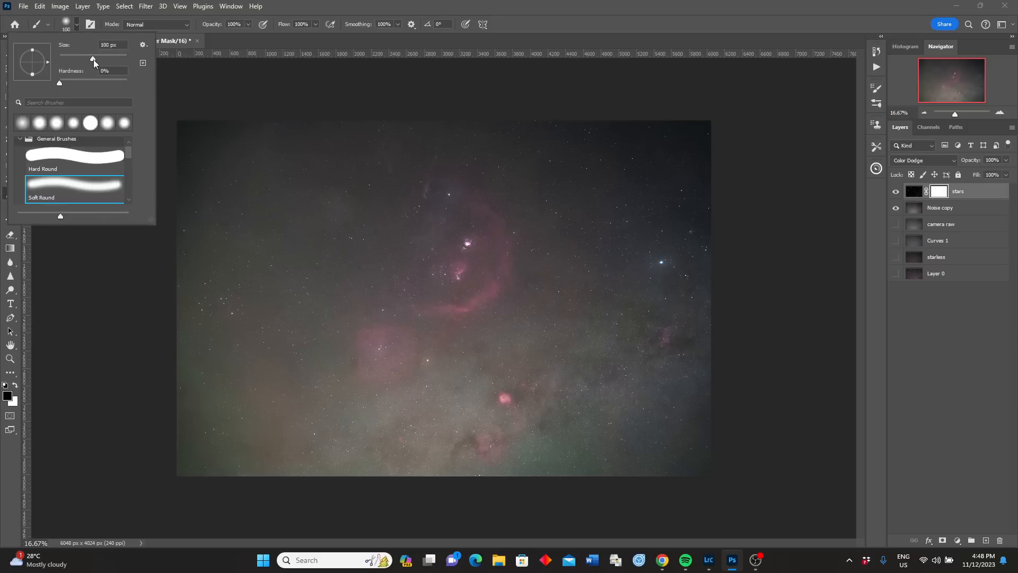
left_click_drag(120, 57, 122, 57)
mouse_move(770, 423)
left_mouse_down()
mouse_move(510, 471)
mouse_move(241, 468)
mouse_move(125, 441)
mouse_move(415, 478)
mouse_move(602, 456)
left_mouse_up()
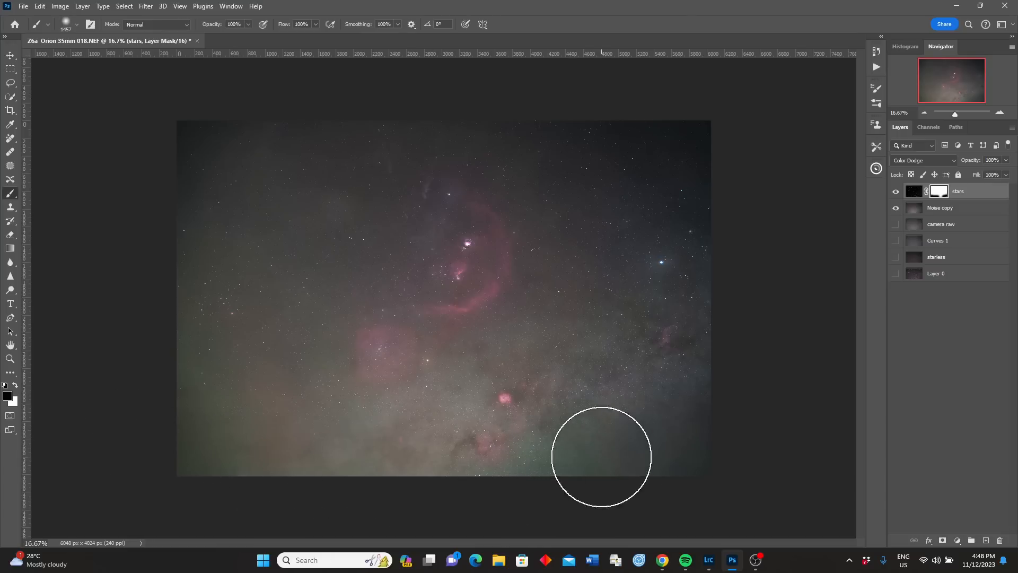
left_click(248, 24)
left_click_drag(222, 40, 204, 40)
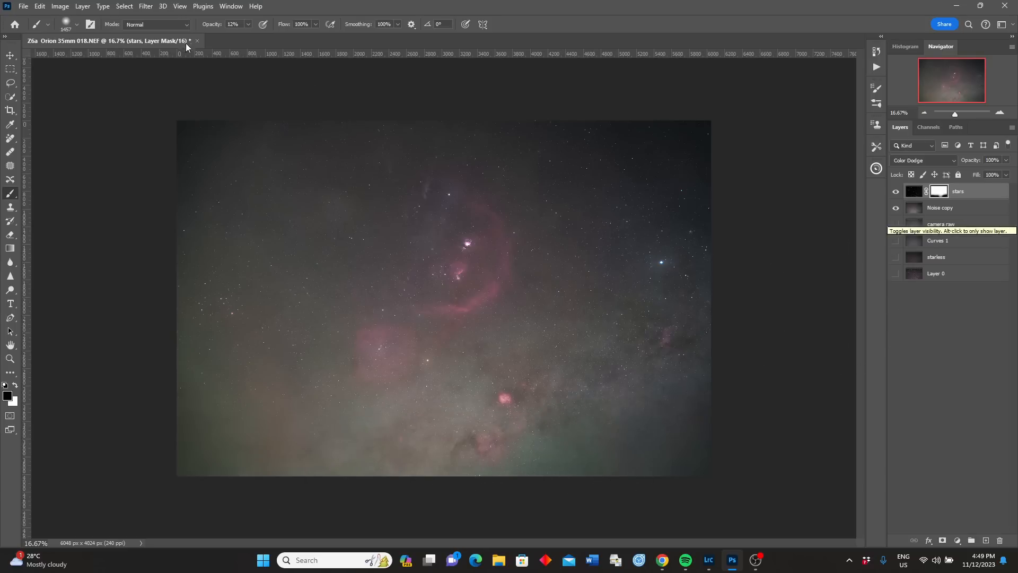
Flatten the image, discarding the hidden layers, and save the changes while quitting Photoshop.
left_click(82, 7)
left_click(129, 422)
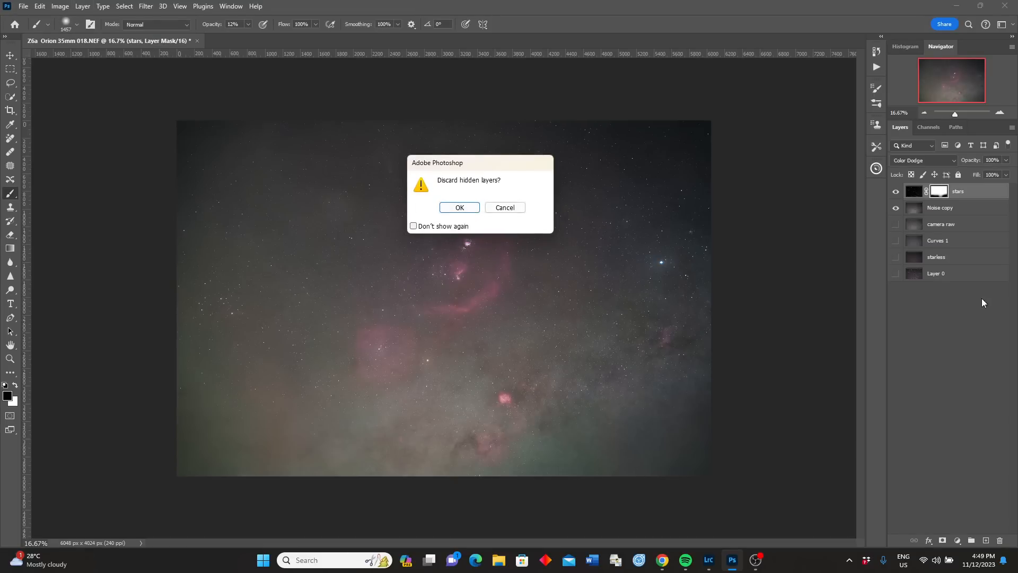
left_click(459, 207)
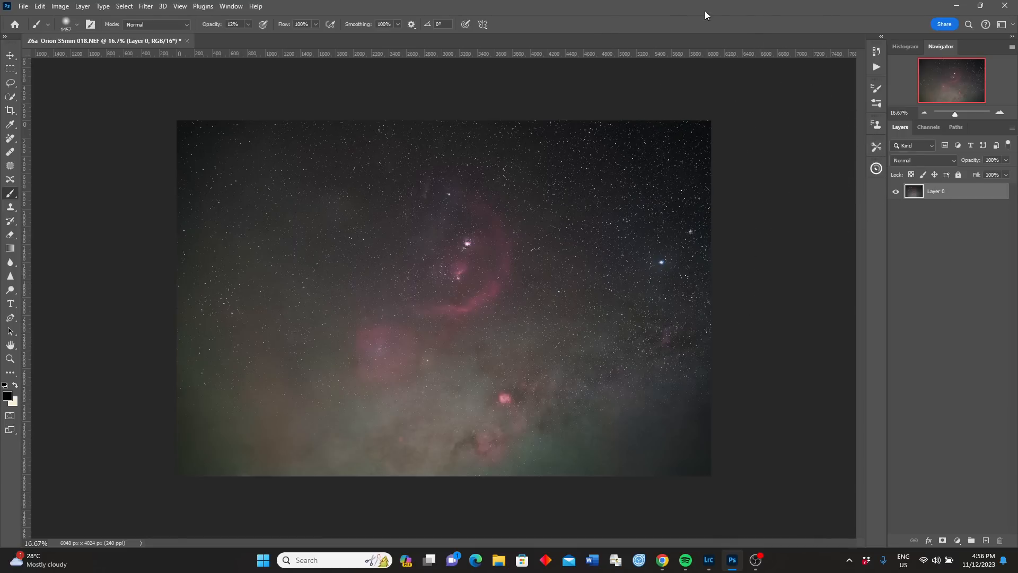
left_click(1005, 7)
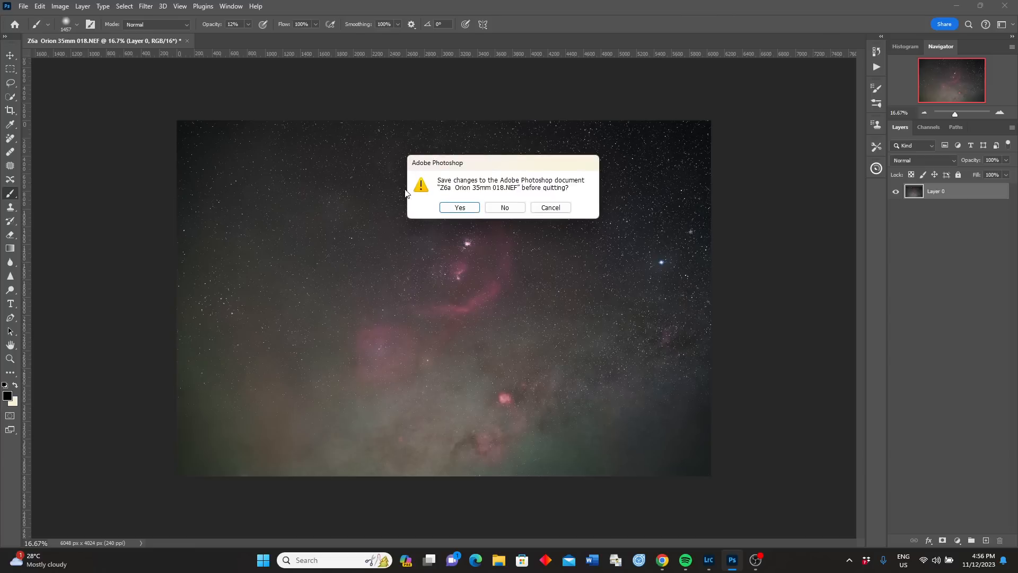
left_click(461, 208)
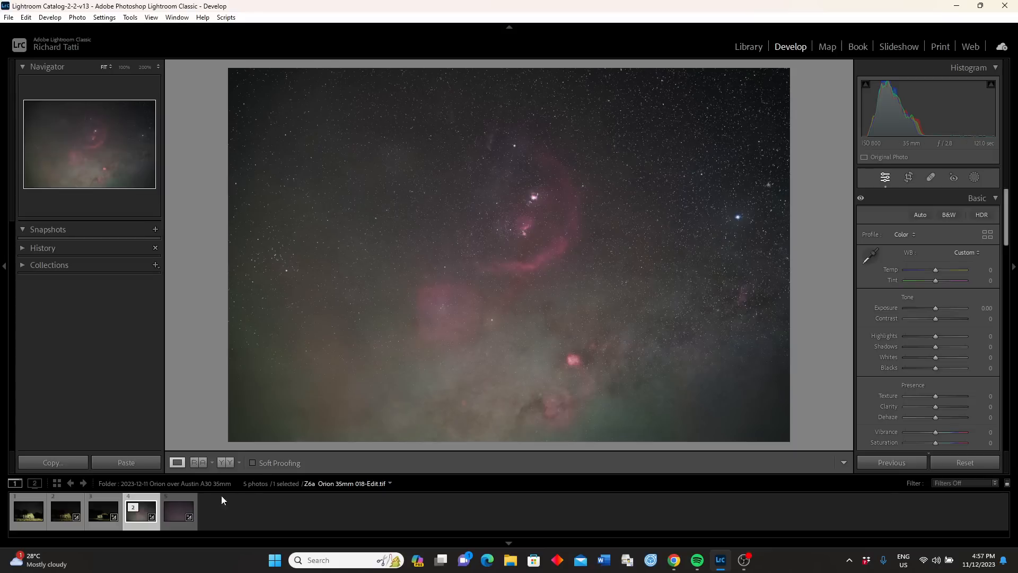
Compare the original Orion 35mm 018 NEF with the edited TIFF in Lightroom Classic.
left_click(176, 519)
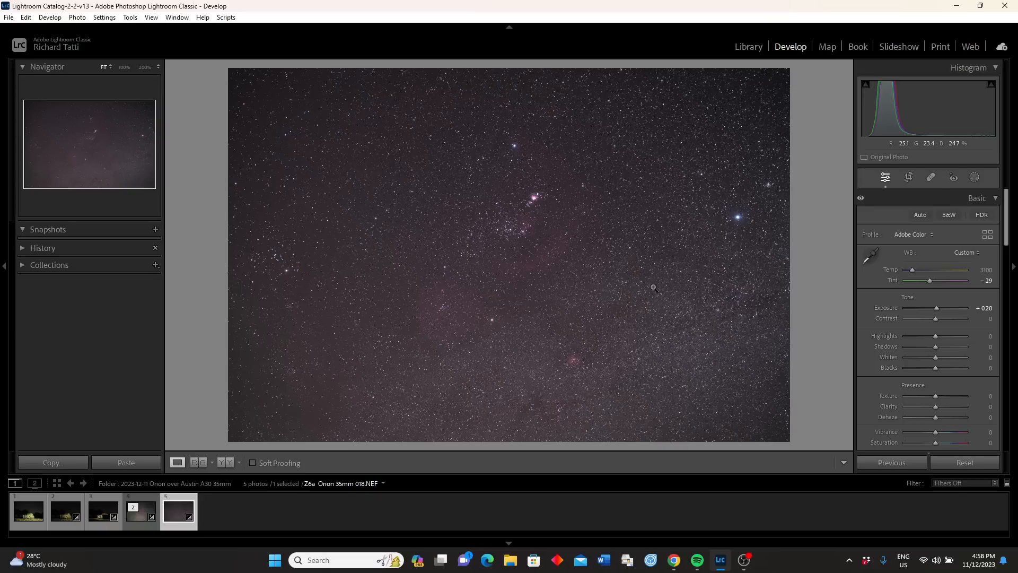
left_click(135, 517)
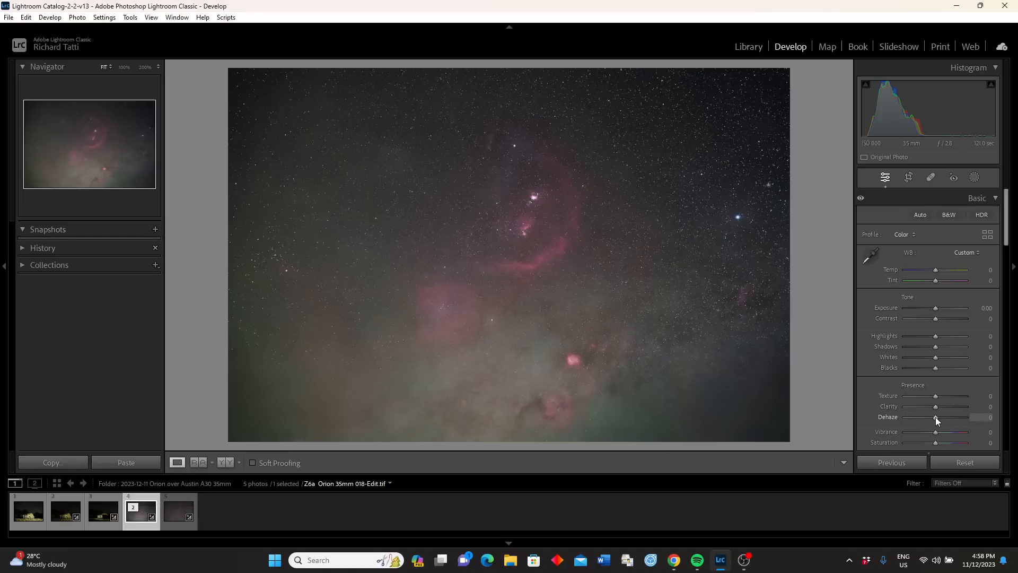
Adjust the edited Orion TIFF to Dehaze +26, Exposure +0.20, Temp +3 and Tint +5.
left_click_drag(936, 417, 944, 417)
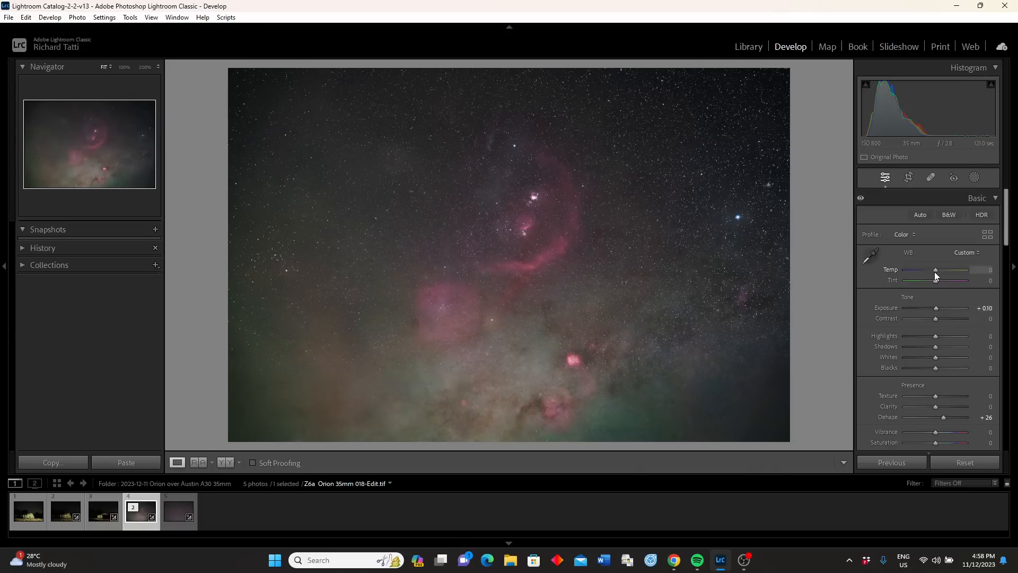
key("Up")
left_click_drag(988, 274, 986, 274)
scroll(937, 282, "up", 2)
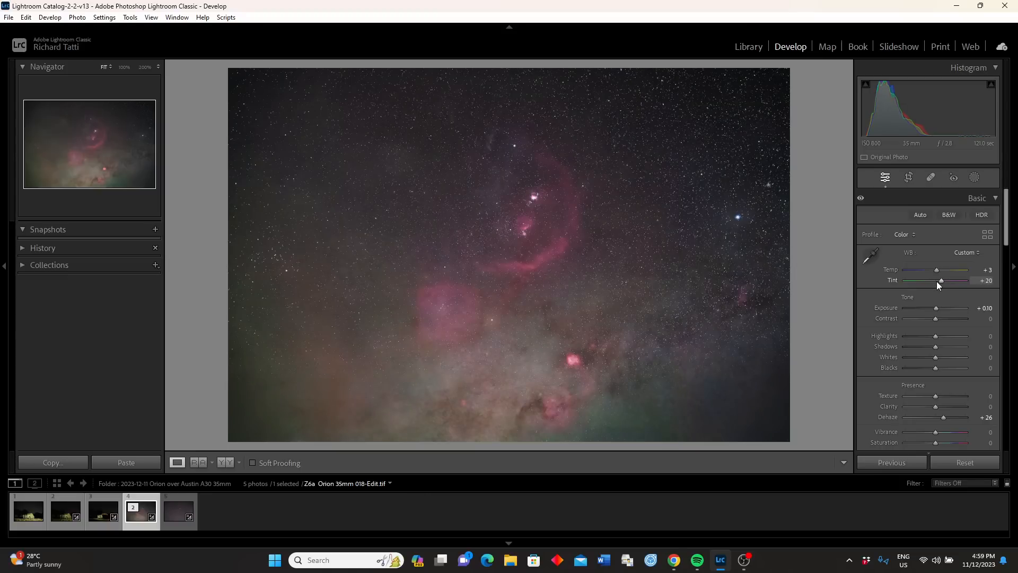
scroll(937, 281, "down", 1)
left_click(956, 309)
Export the edited image as a TIFF with the custom name "Orion sky 35mm" to the folder "2023-12-11 Orion over Austin A30 35mm".
left_click(8, 20)
left_click(32, 164)
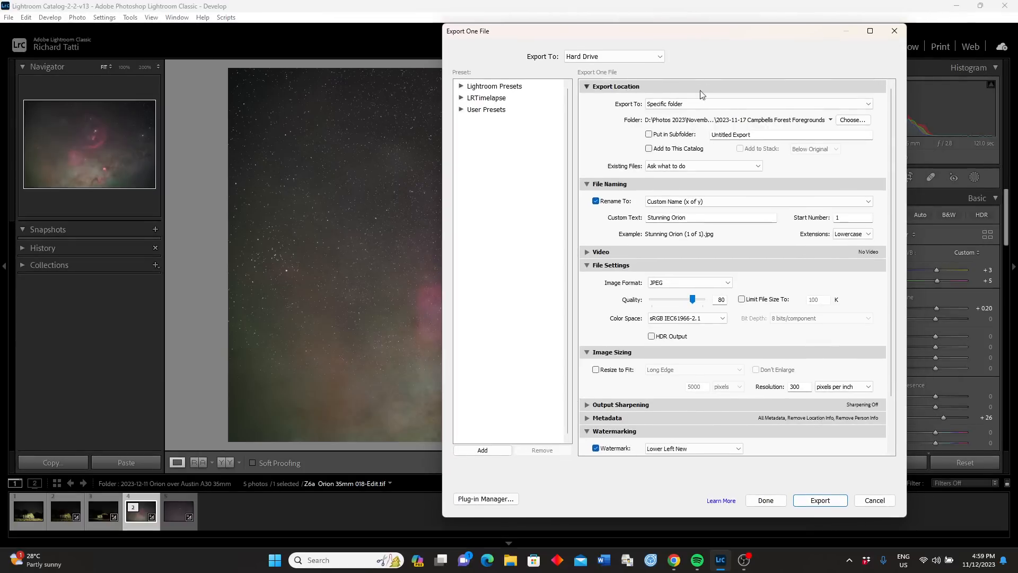
left_click(853, 121)
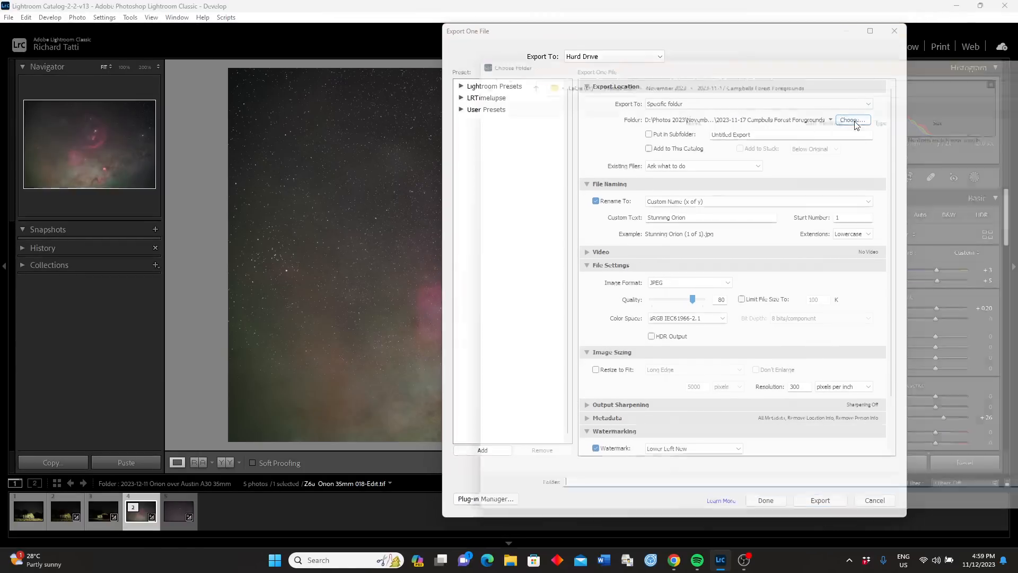
scroll(602, 243, "down", 5)
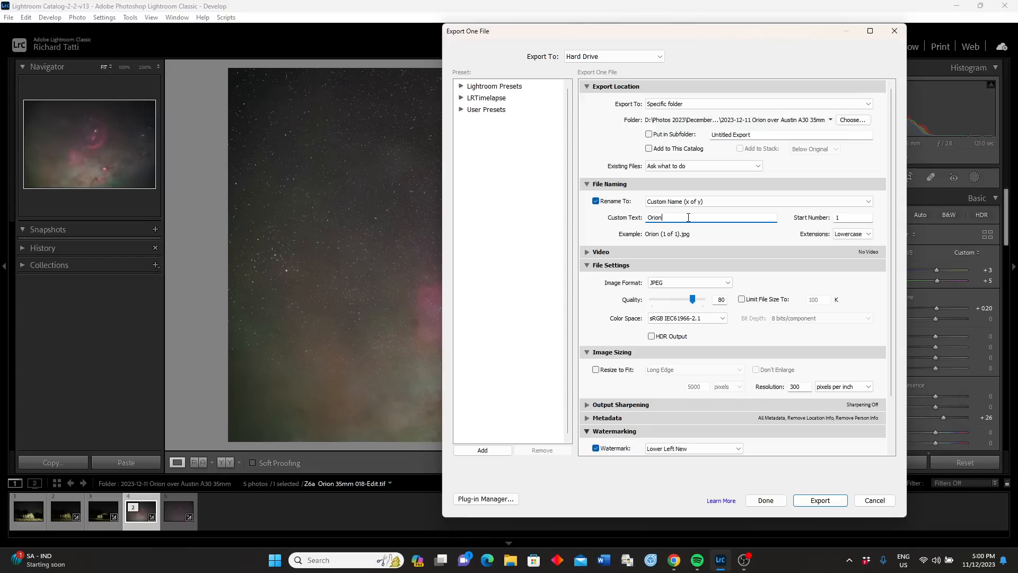
type("sky 35mm")
left_click(728, 283)
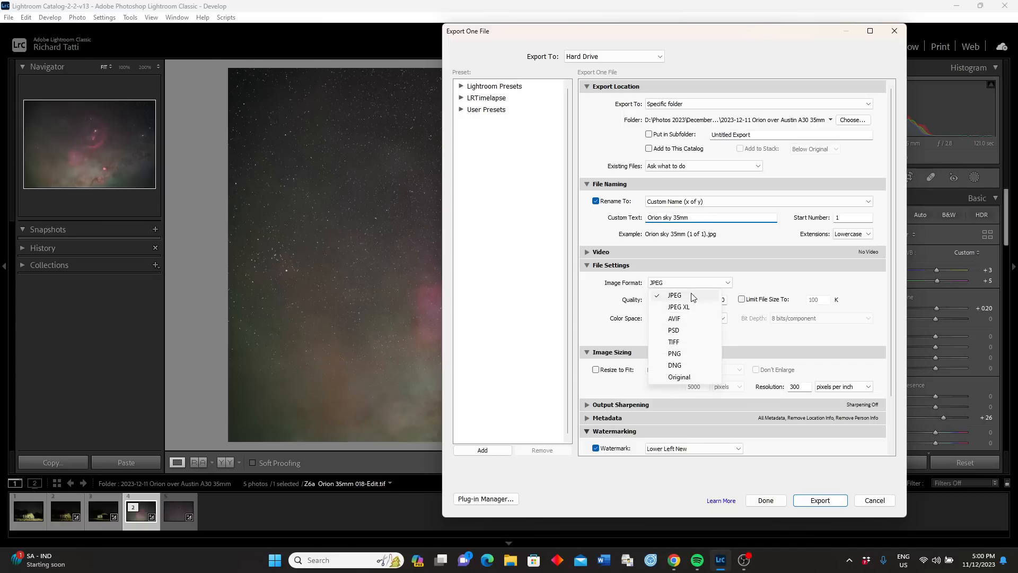
left_click(682, 342)
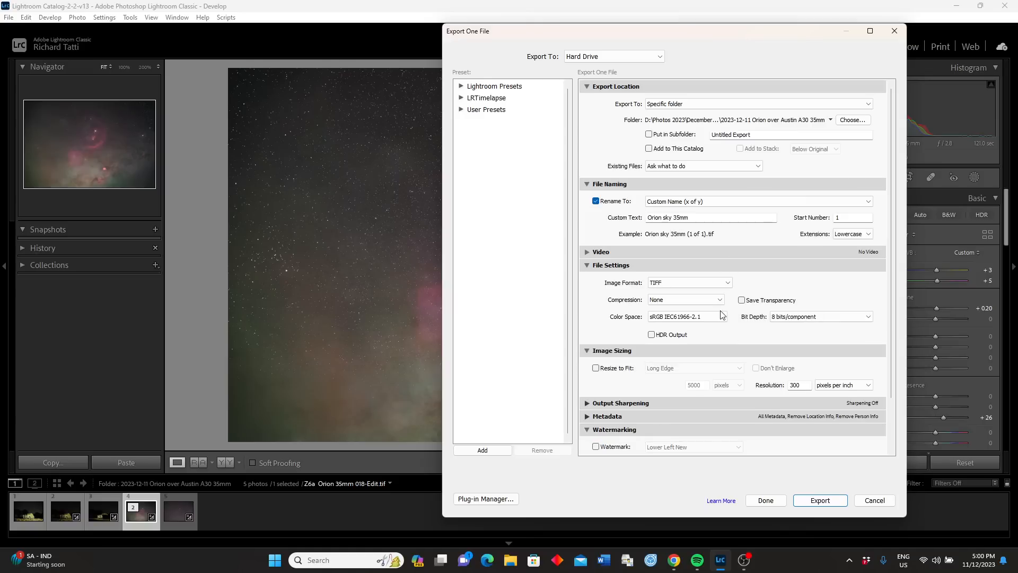
left_click(831, 506)
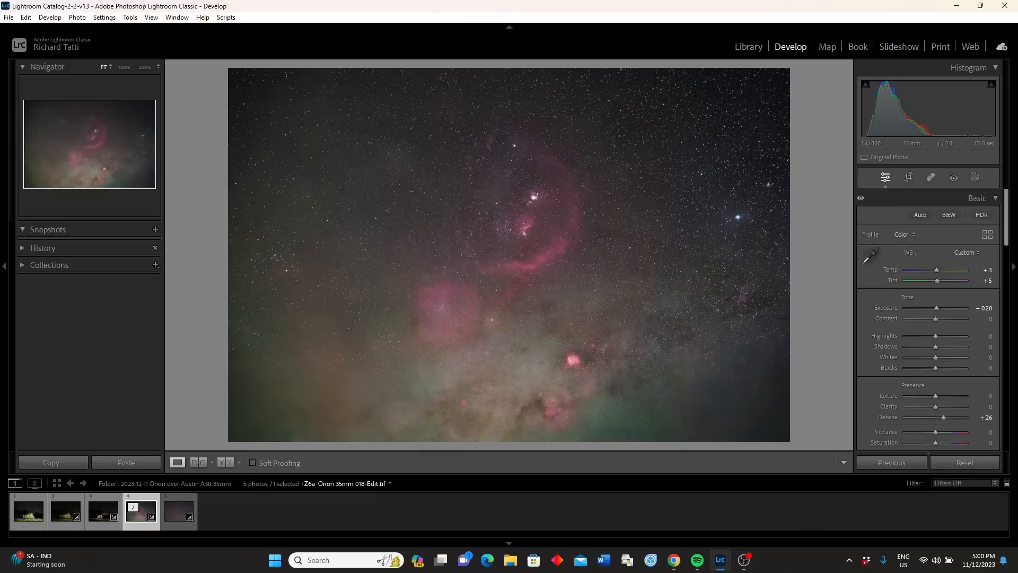
Open the two old car photos, Rostrata Night Photos 023 and 024, together as layers in Photoshop.
left_click(65, 511)
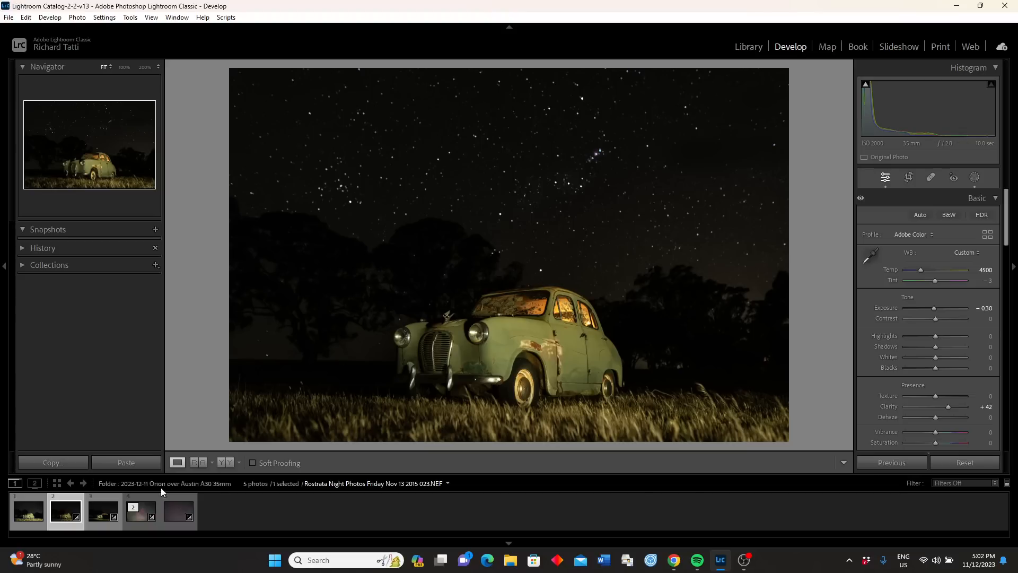
left_click(98, 508, "ctrl")
right_click(98, 508)
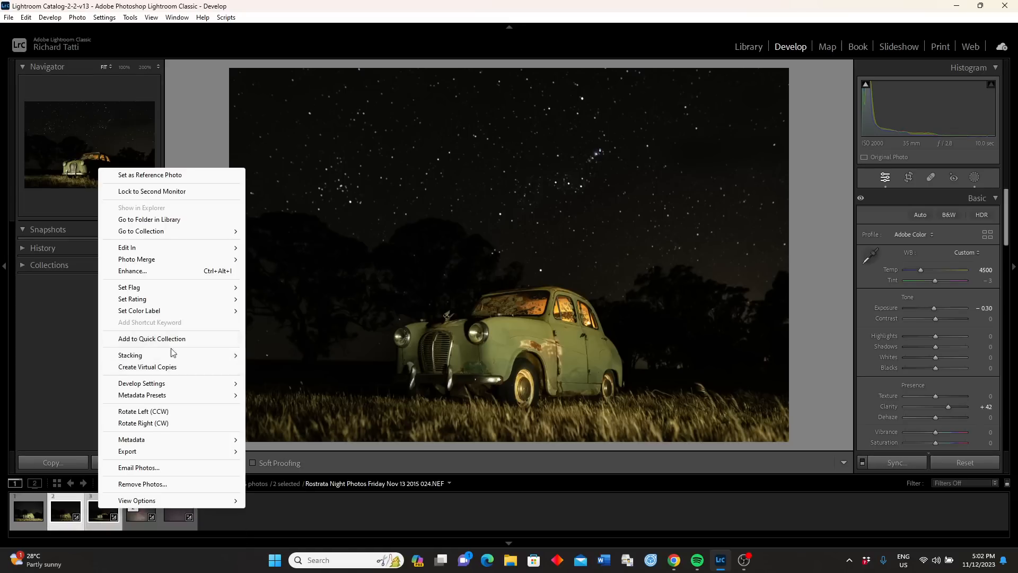
mouse_move(156, 250)
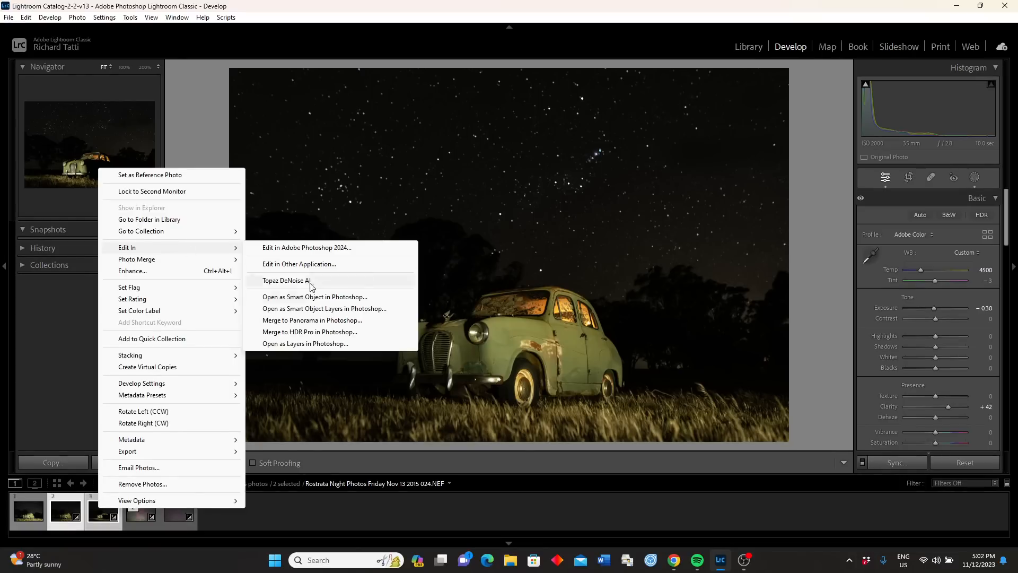
left_click(332, 344)
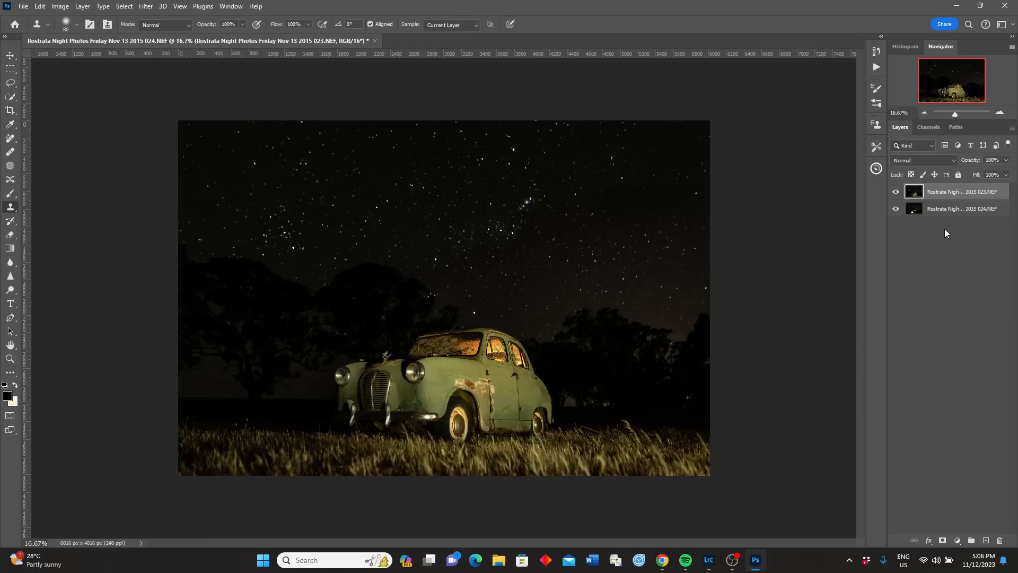
Hide the 024 photo layer, then add a layer mask to the 023 layer and choose the Hard Round brush.
left_click(896, 209)
left_click(942, 540)
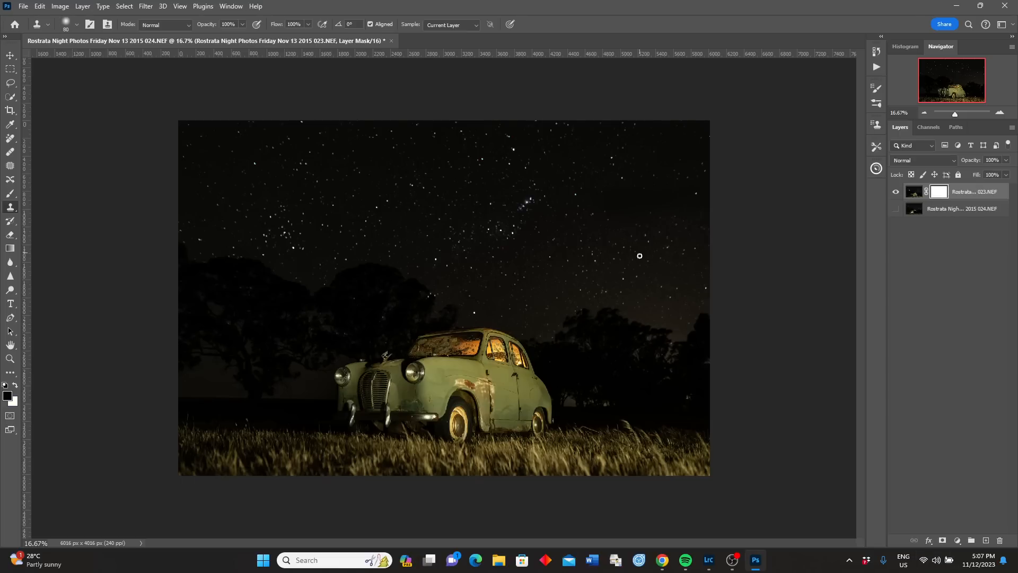
left_click(10, 193)
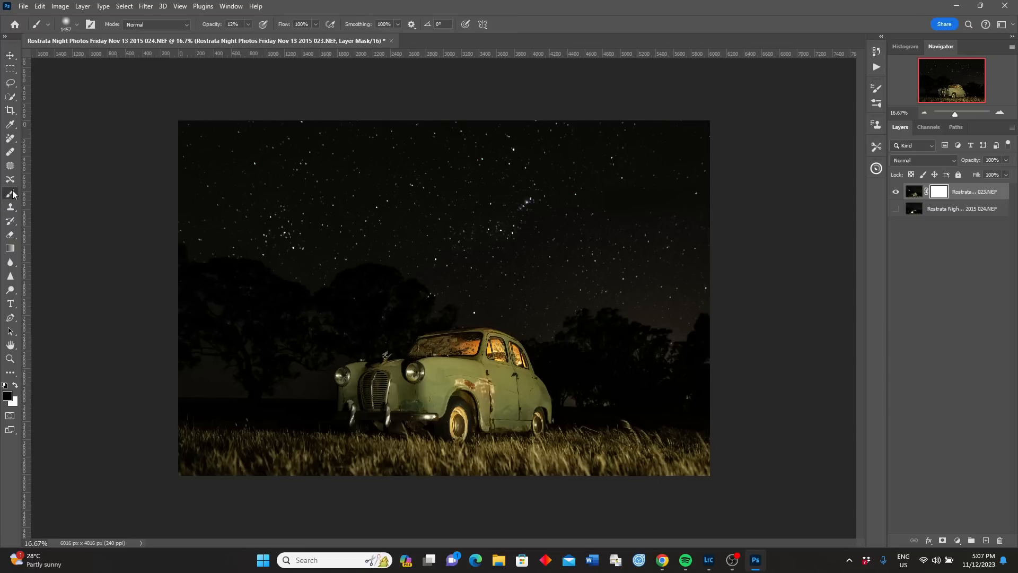
left_click(77, 25)
left_click(74, 156)
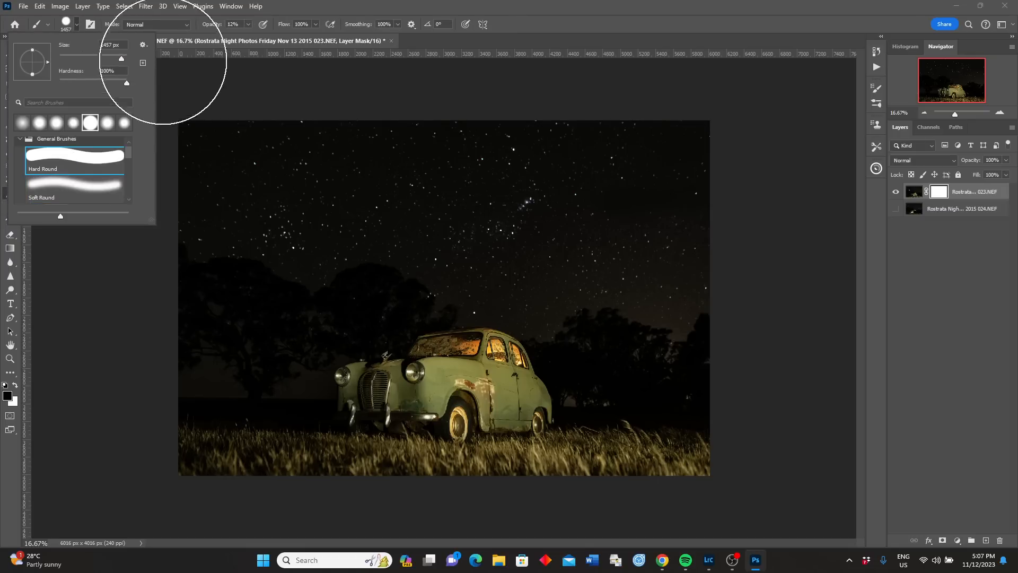
Paint black on the 023 layer's mask at 100% brush opacity to remove the starry sky above the trees.
left_click(652, 181)
mouse_move(677, 182)
left_mouse_down()
mouse_move(341, 159)
mouse_move(329, 149)
left_mouse_up()
left_click(248, 24)
left_click_drag(246, 37, 320, 38)
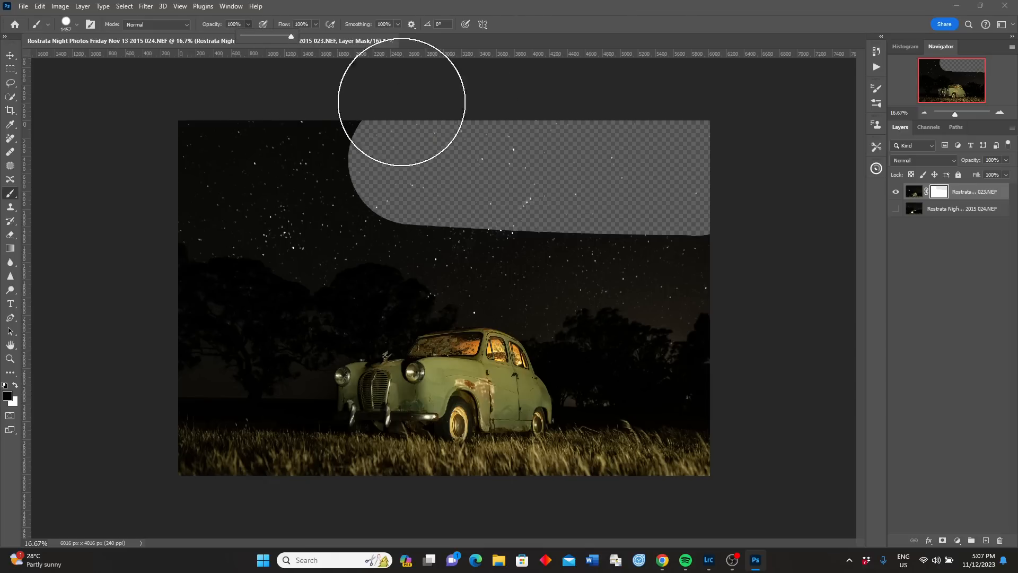
mouse_move(728, 173)
left_mouse_down()
mouse_move(431, 167)
mouse_move(74, 137)
mouse_move(352, 129)
left_mouse_up()
mouse_move(650, 190)
left_mouse_down()
mouse_move(731, 215)
mouse_move(479, 217)
mouse_move(408, 189)
mouse_move(332, 181)
mouse_move(308, 196)
mouse_move(220, 166)
left_mouse_up()
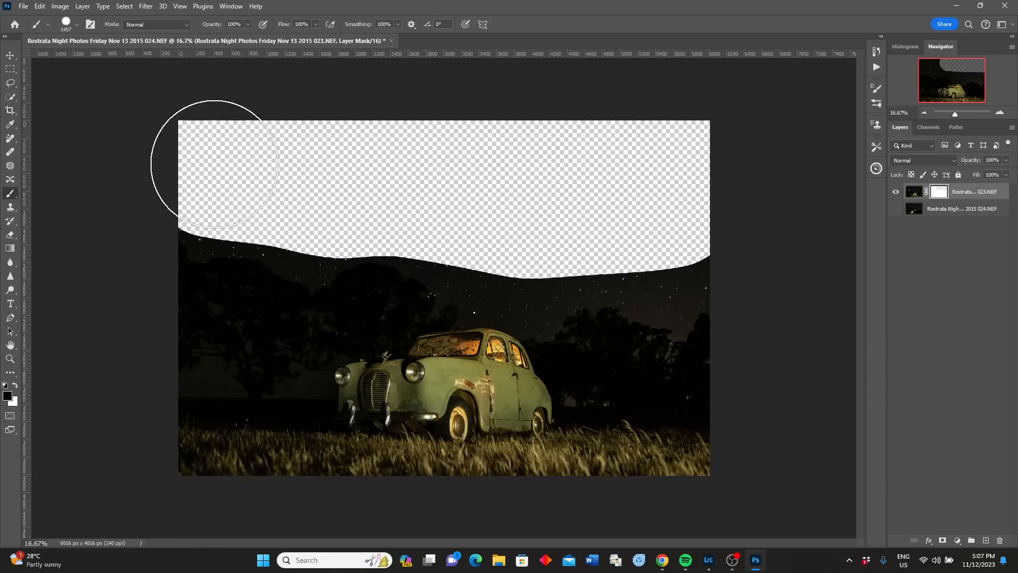
mouse_move(668, 237)
left_mouse_down()
mouse_move(618, 237)
mouse_move(475, 244)
mouse_move(387, 199)
mouse_move(323, 203)
mouse_move(303, 218)
mouse_move(249, 203)
left_mouse_up()
mouse_move(648, 206)
left_mouse_down()
mouse_move(441, 165)
mouse_move(166, 186)
mouse_move(211, 186)
mouse_move(118, 178)
mouse_move(243, 205)
mouse_move(257, 198)
left_mouse_up()
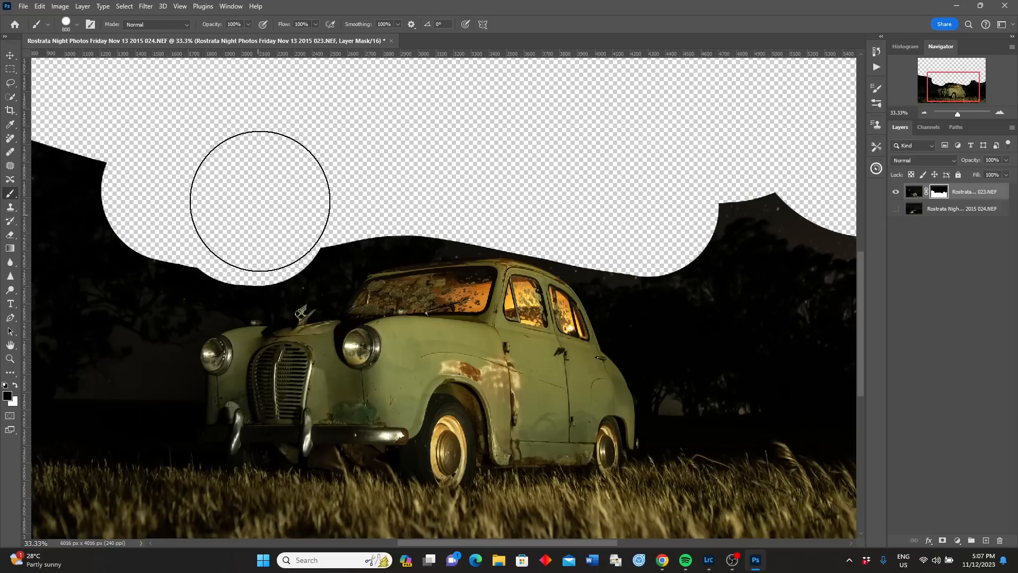
Extend the black mask painting with an 800 px brush down over the treetops and close around the car's roof.
left_click(771, 225)
mouse_move(710, 215)
left_mouse_down()
mouse_move(647, 231)
mouse_move(595, 209)
left_mouse_up()
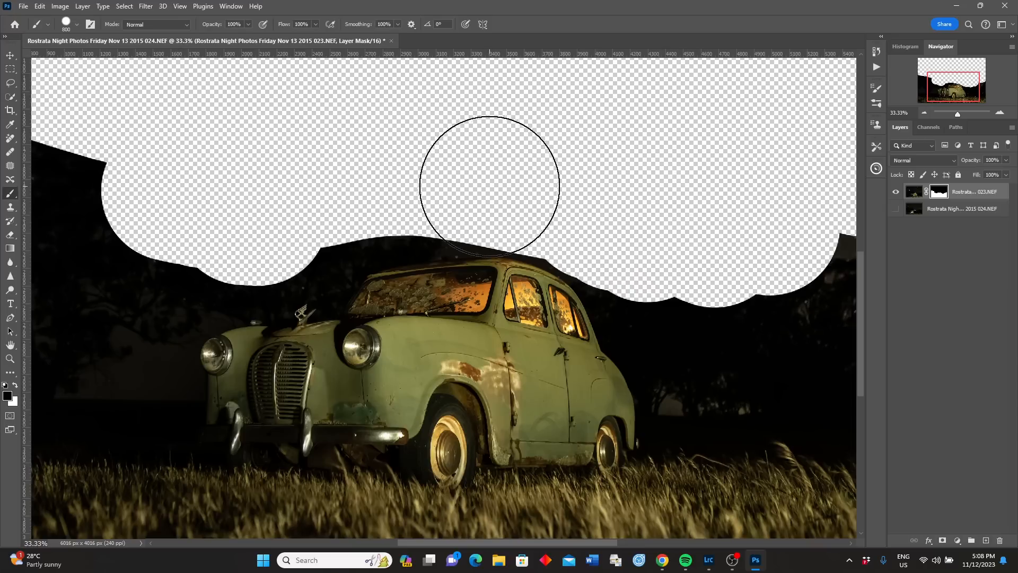
left_click_drag(462, 175, 335, 180)
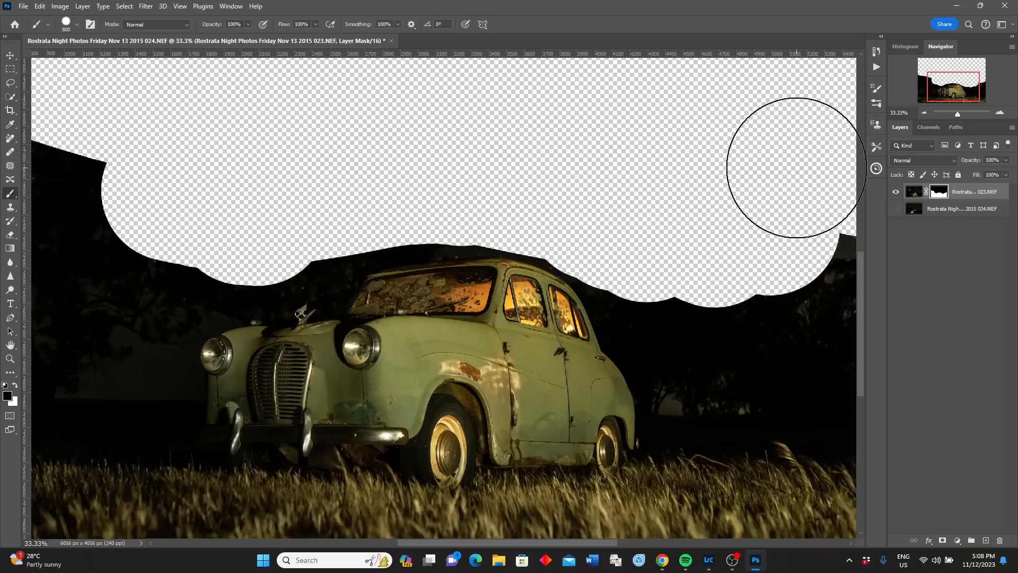
left_click_drag(954, 91, 971, 95)
mouse_move(805, 223)
left_mouse_down()
mouse_move(626, 265)
mouse_move(610, 228)
left_mouse_up()
left_click_drag(958, 94, 944, 94)
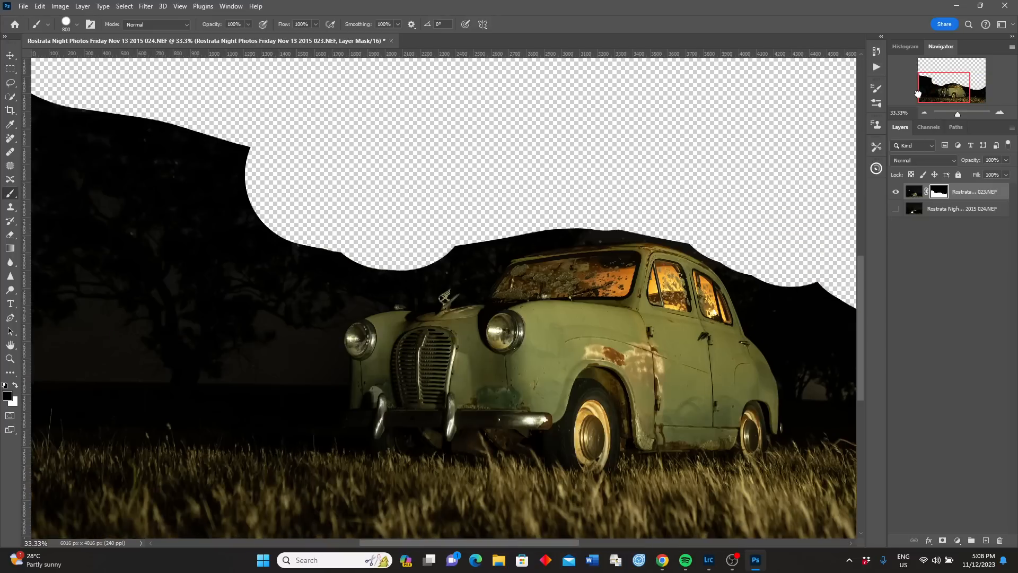
mouse_move(238, 216)
left_mouse_down()
mouse_move(105, 225)
mouse_move(57, 171)
mouse_move(45, 134)
mouse_move(234, 146)
left_mouse_up()
key("ctrl+minus")
key("ctrl+minus")
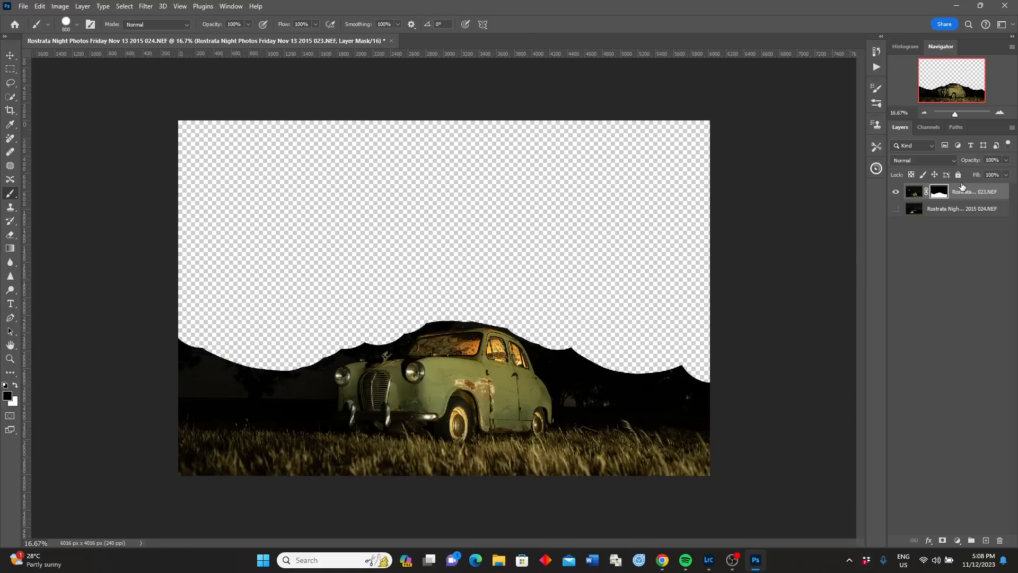
Show the 024 photo layer again and set the 023 layer's blend mode to Lighten.
left_click(895, 209)
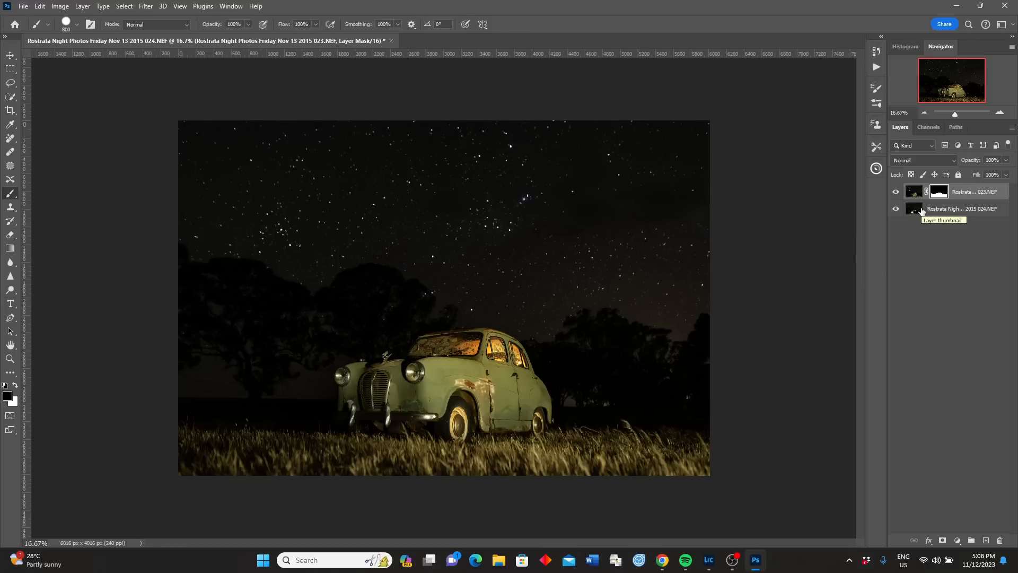
left_click(916, 192)
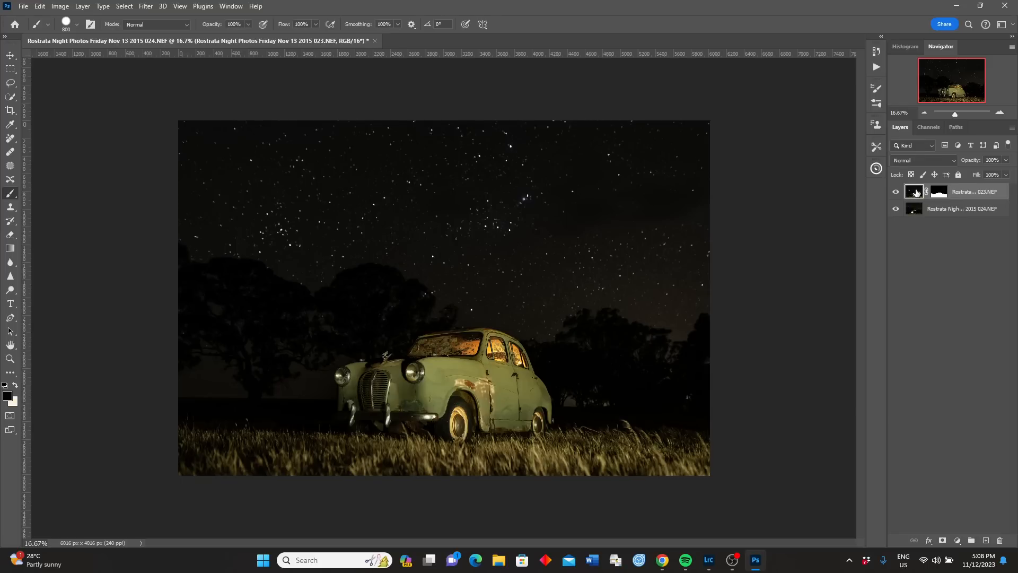
left_click(948, 160)
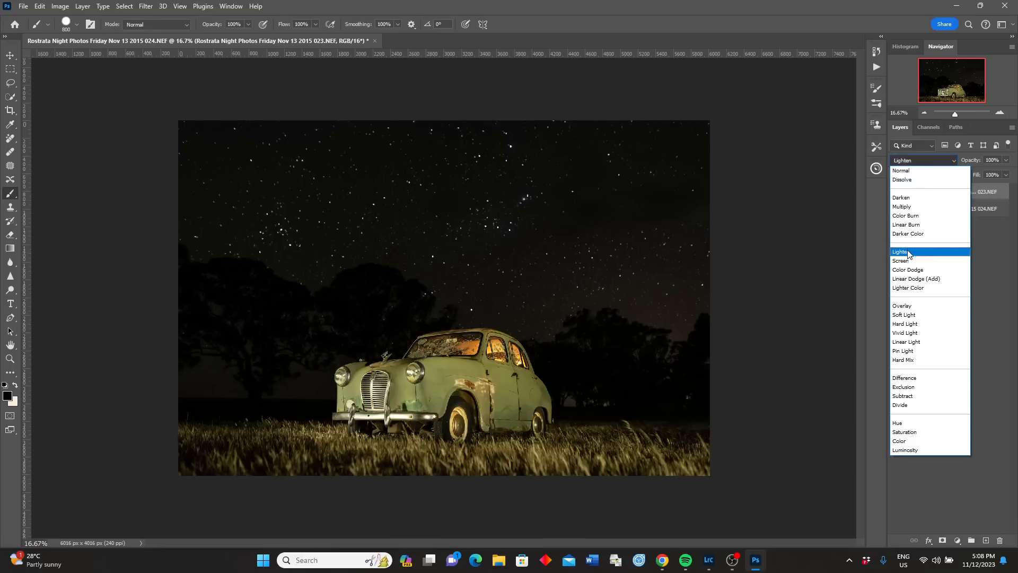
left_click(907, 252)
Compare the Lighten blend with the 023 layer and the 024 layer each hidden in turn.
left_click(896, 192)
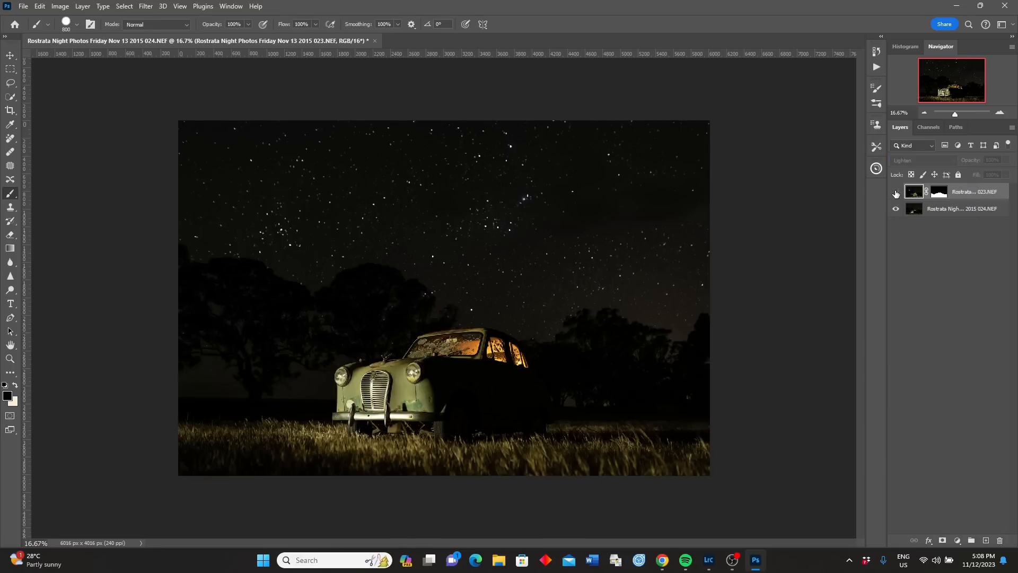
left_click(896, 193)
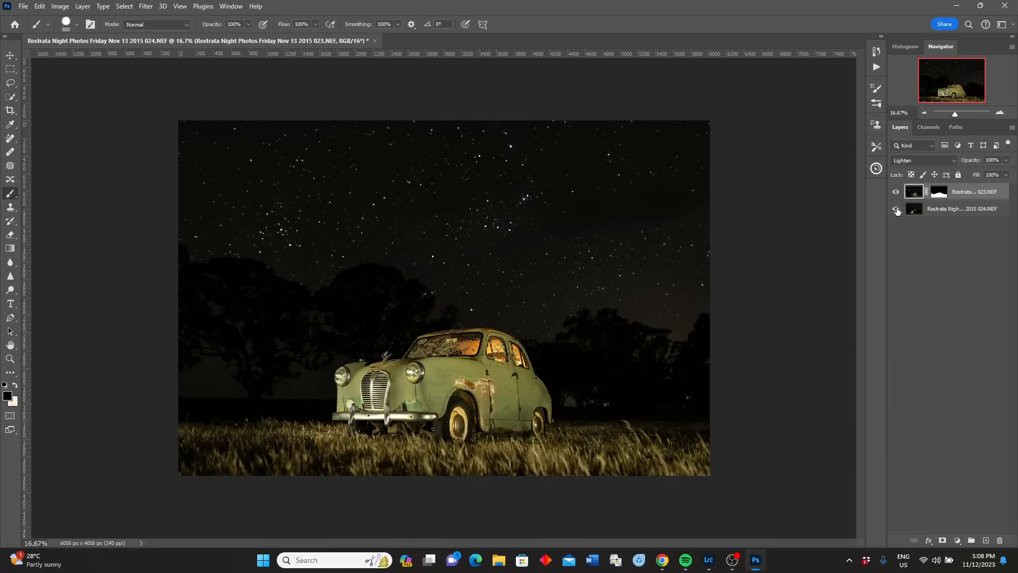
left_click(896, 209)
left_click(897, 209)
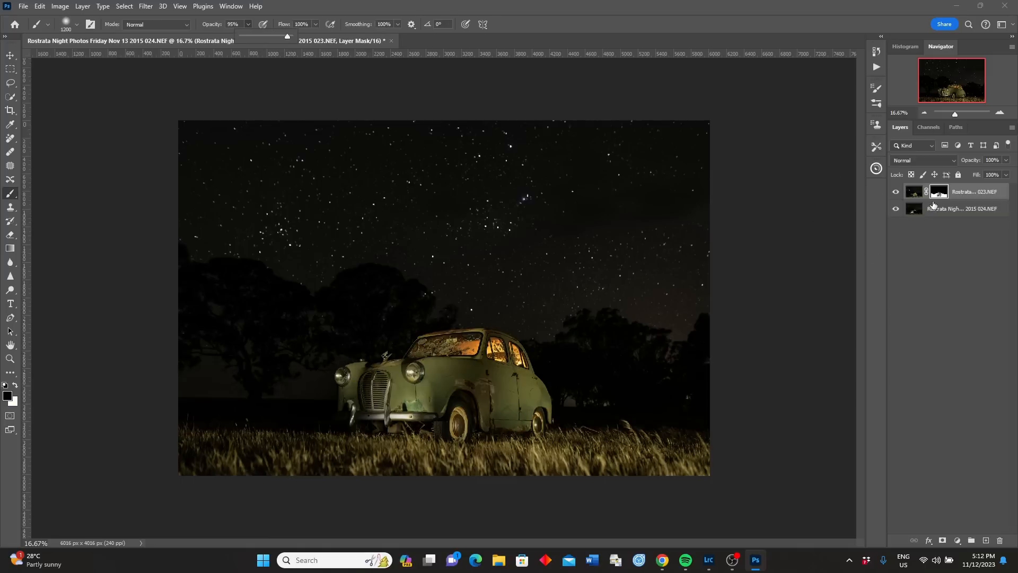
Compare the car's lighting with the masked 023 layer hidden and shown.
left_click(937, 193)
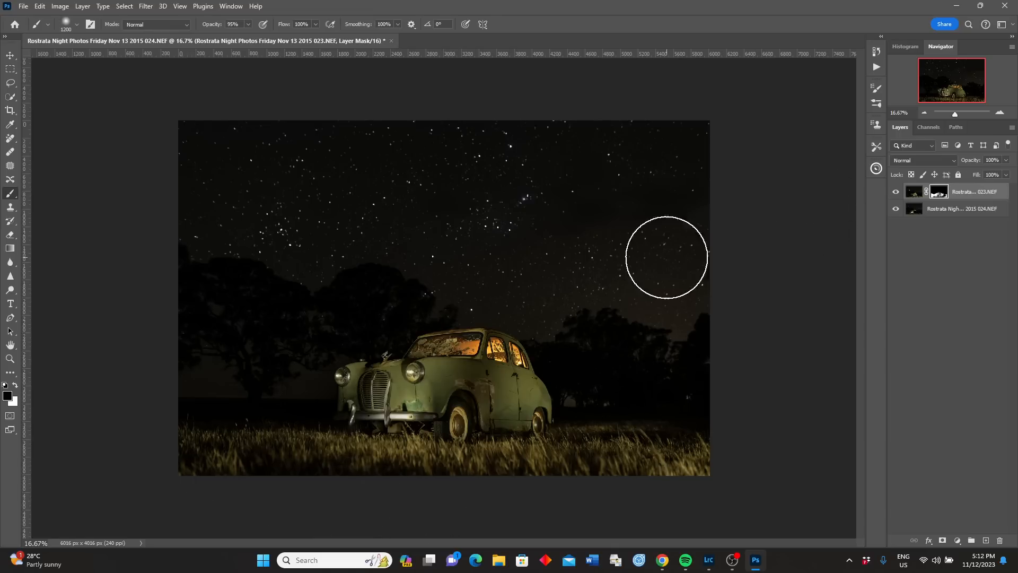
left_click(914, 191)
left_click(896, 193)
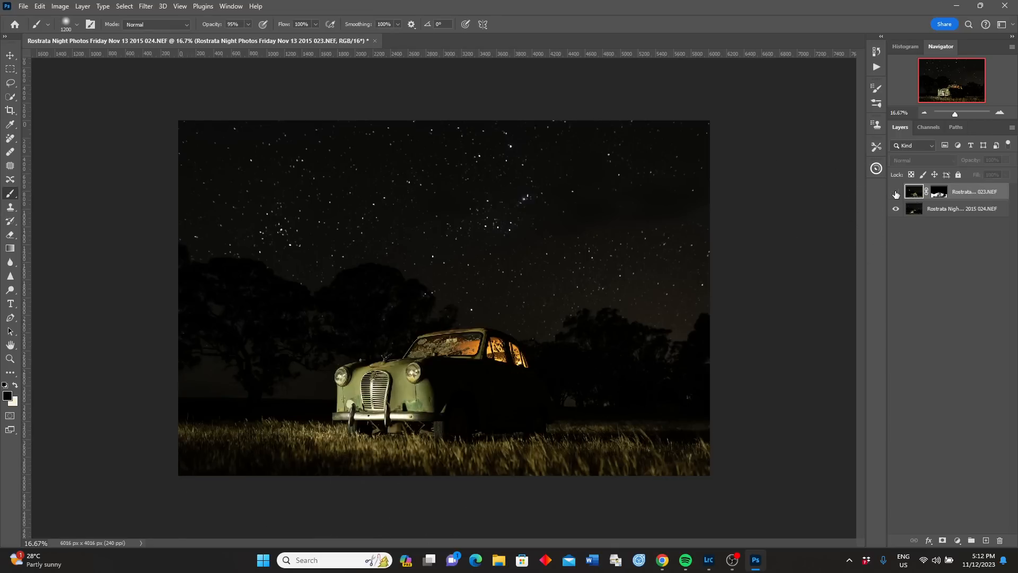
left_click(897, 193)
Paint black at 95% opacity on the 023 layer's mask over the car's grille and bumper to reveal the 024 photo's front lighting.
left_click(940, 191)
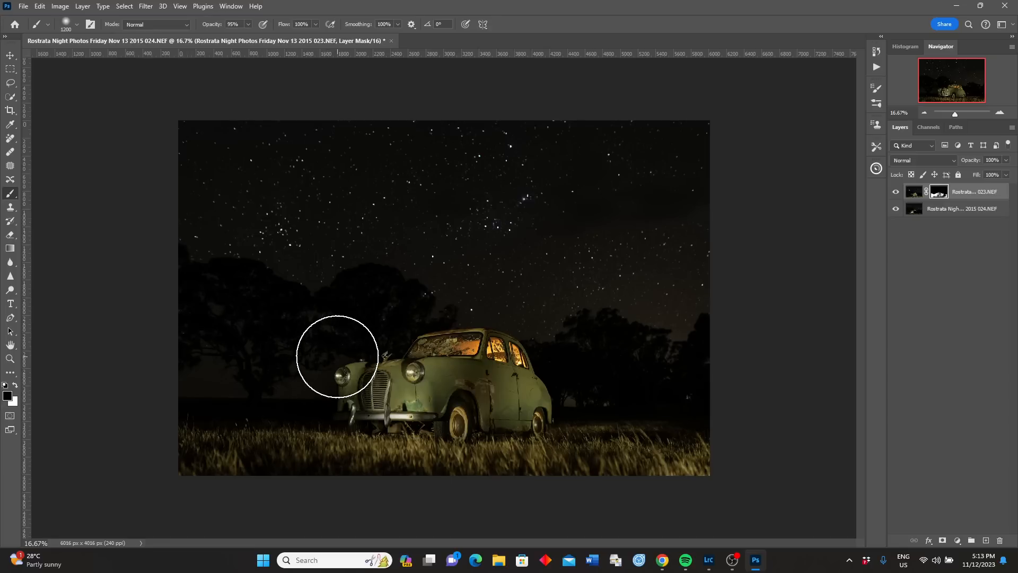
left_click(348, 363)
key("ctrl+z")
key("ctrl+z")
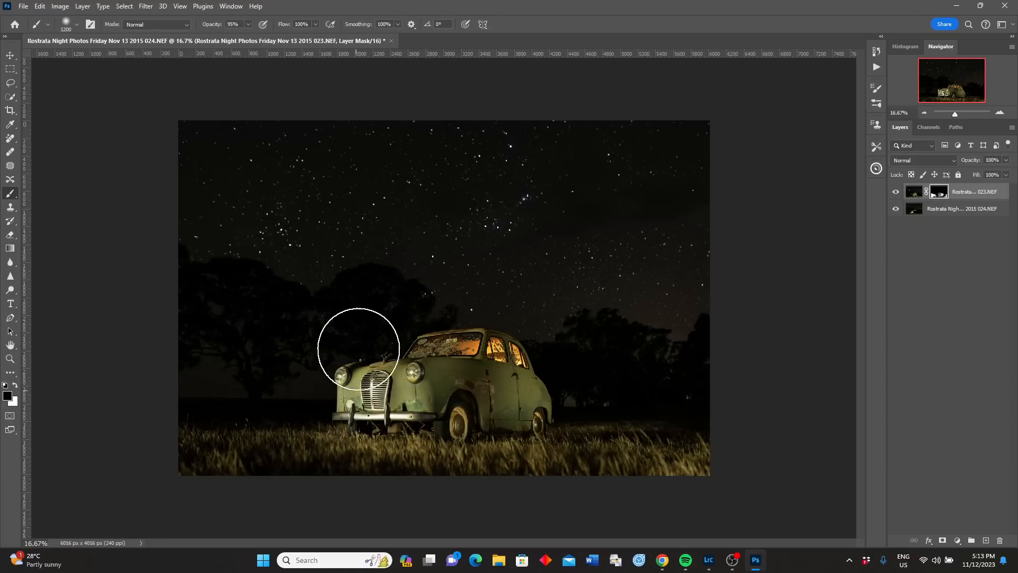
Create a new layer from the combined car image above the 023 layer and hide both original photo layers.
left_click(913, 192)
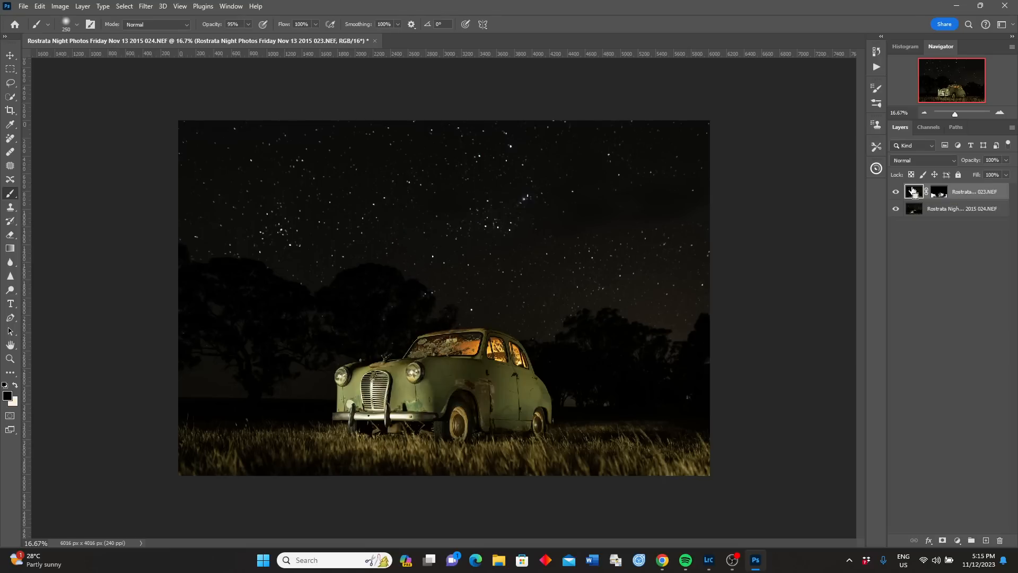
key("ctrl+j")
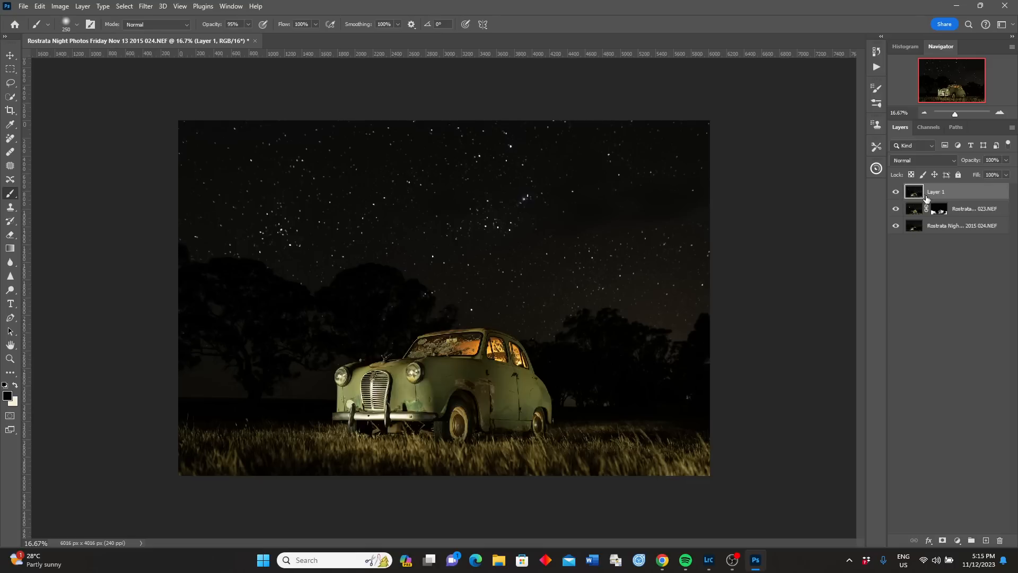
left_click(895, 209)
left_click(895, 227)
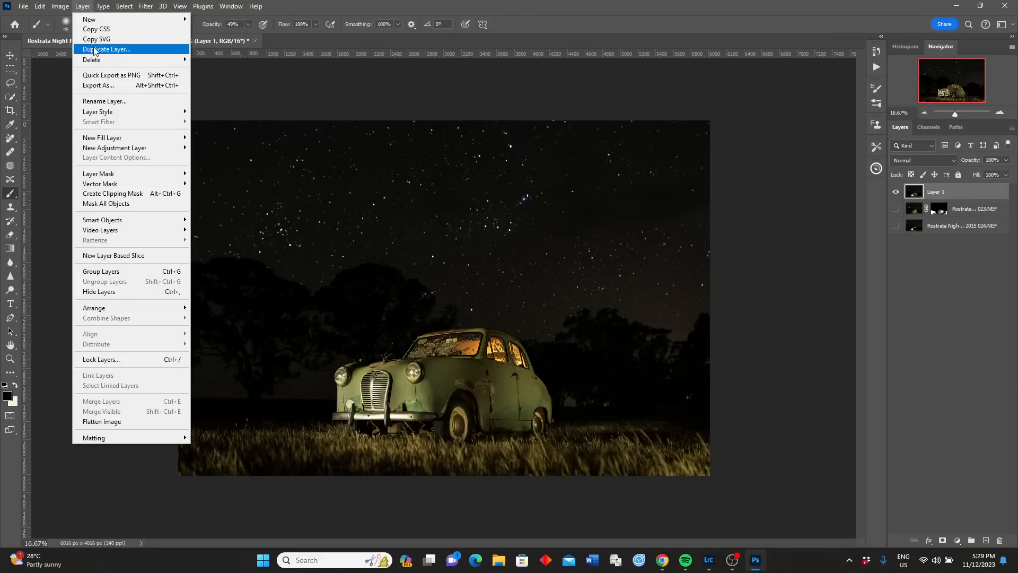
Duplicate Layer 1 and brighten the image with a Brightness/Contrast adjustment layer above the copy.
left_click(103, 49)
key("Return")
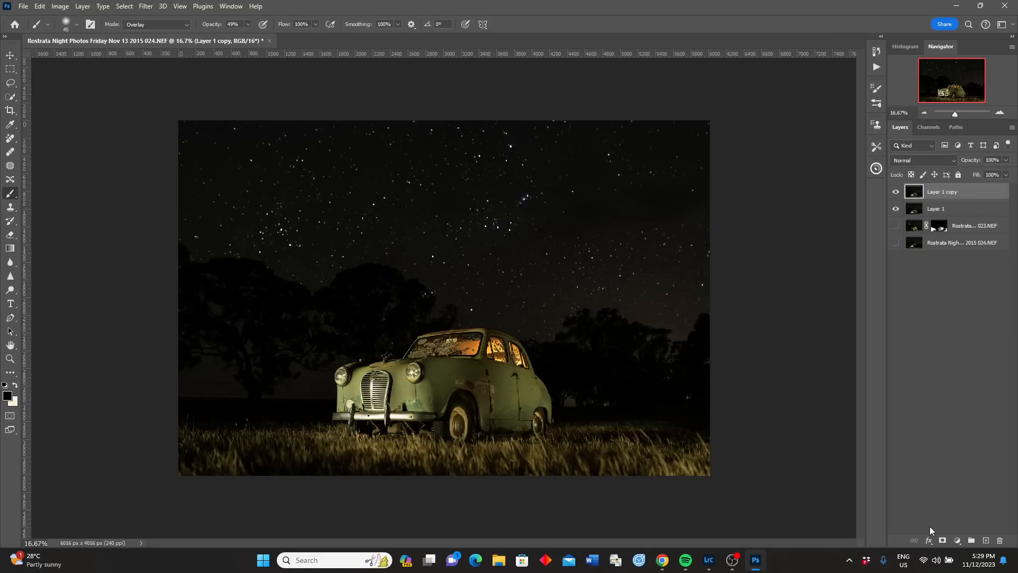
left_click(957, 541)
left_click(970, 386)
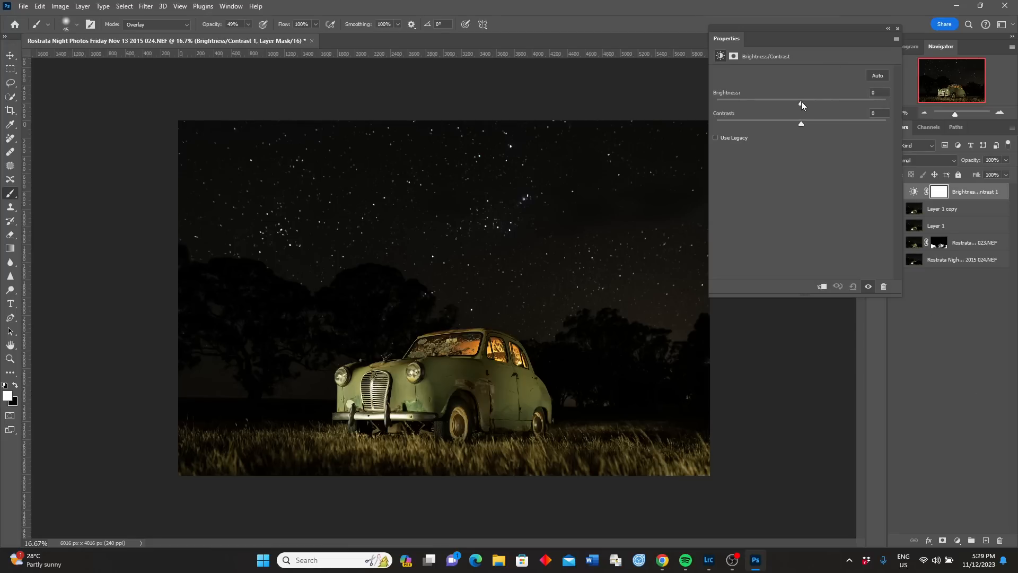
left_click_drag(800, 104, 849, 104)
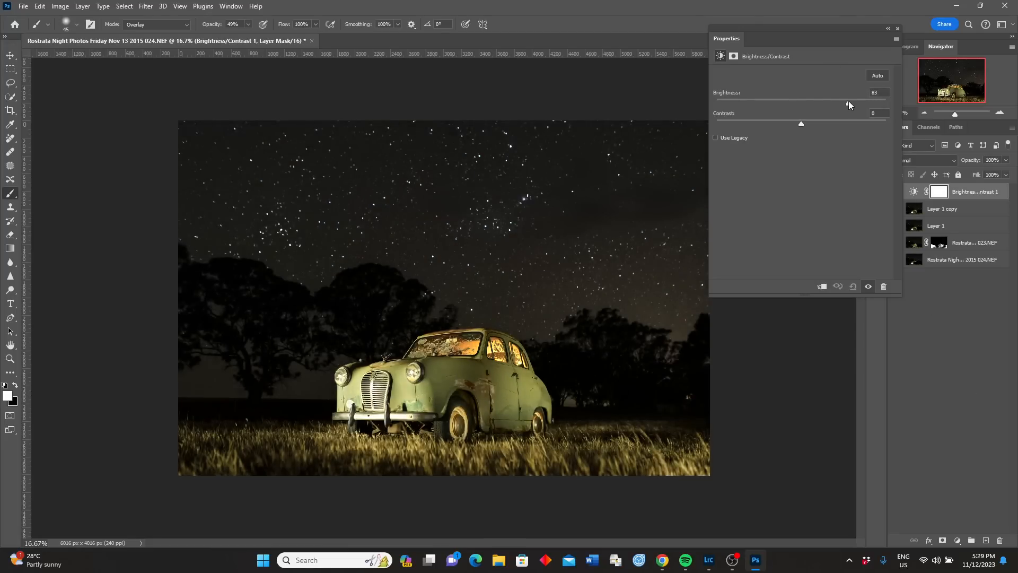
left_click_drag(855, 101, 861, 101)
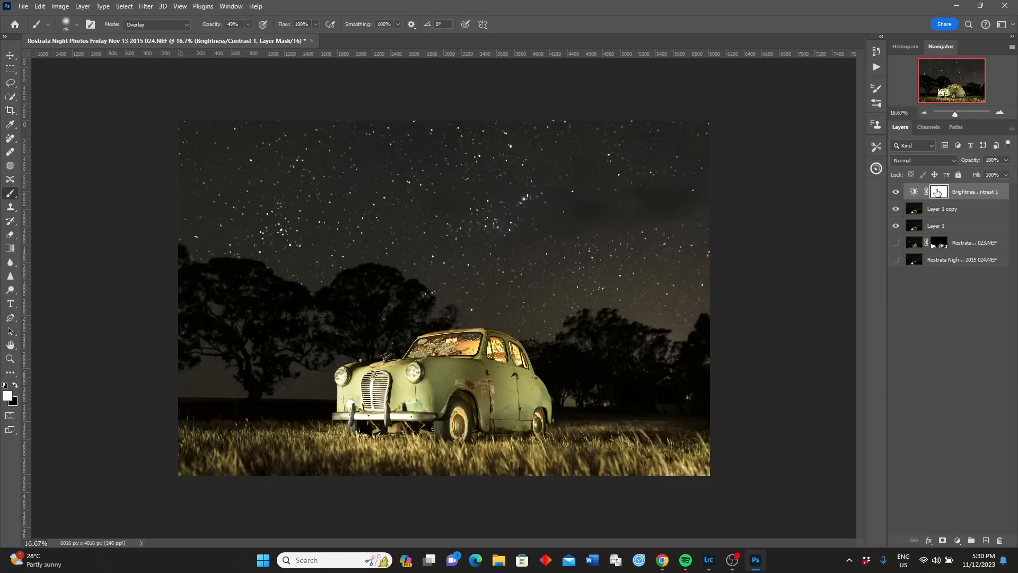
Paint black at 100% opacity on the Brightness/Contrast mask over the car and grass, varying the brush size between 200 and 500 px.
left_click(15, 386)
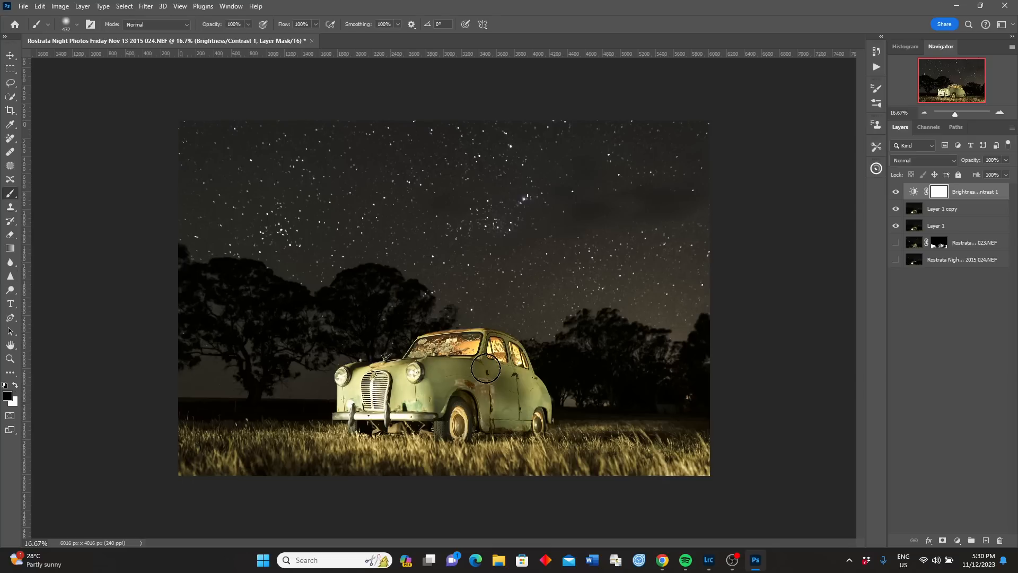
mouse_move(486, 368)
left_mouse_down()
mouse_move(369, 424)
mouse_move(372, 397)
mouse_move(359, 410)
mouse_move(364, 387)
mouse_move(354, 395)
mouse_move(425, 373)
mouse_move(442, 356)
mouse_move(499, 407)
mouse_move(540, 415)
mouse_move(429, 410)
mouse_move(388, 417)
mouse_move(435, 418)
mouse_move(151, 441)
mouse_move(719, 456)
mouse_move(522, 469)
mouse_move(621, 464)
mouse_move(463, 452)
mouse_move(156, 459)
mouse_move(175, 451)
mouse_move(130, 437)
mouse_move(157, 454)
mouse_move(151, 474)
mouse_move(435, 435)
mouse_move(705, 431)
mouse_move(425, 443)
mouse_move(507, 378)
mouse_move(495, 341)
mouse_move(512, 355)
mouse_move(457, 350)
mouse_move(354, 382)
left_mouse_up()
key("bracketleft")
key("bracketleft")
key("bracketleft")
key("bracketleft")
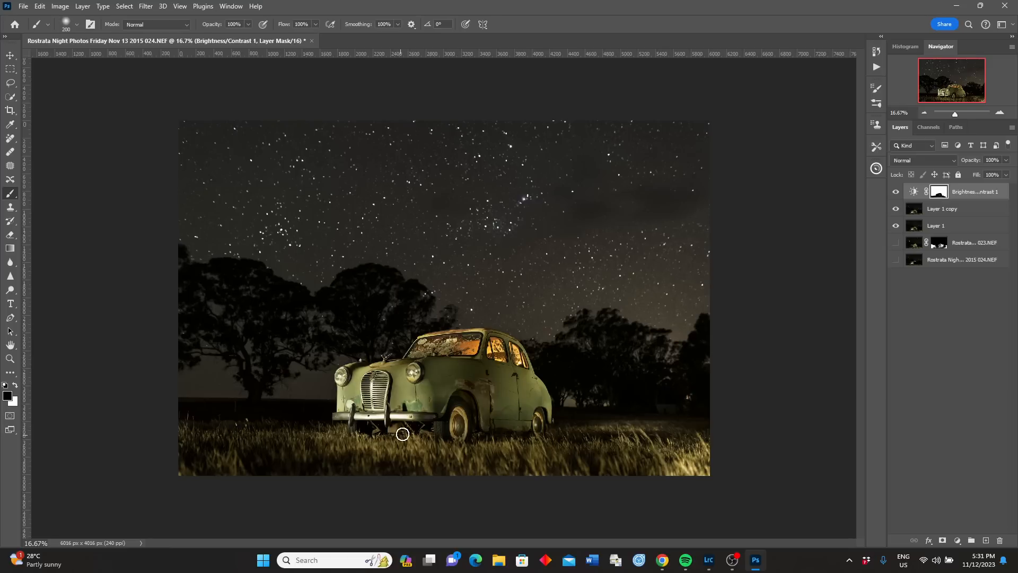
key("bracketright")
key("bracketright")
key("bracketright")
key("bracketright")
Hide Layer 1 and merge the Brightness/Contrast adjustment with Layer 1 copy using Merge Visible.
left_click(896, 226)
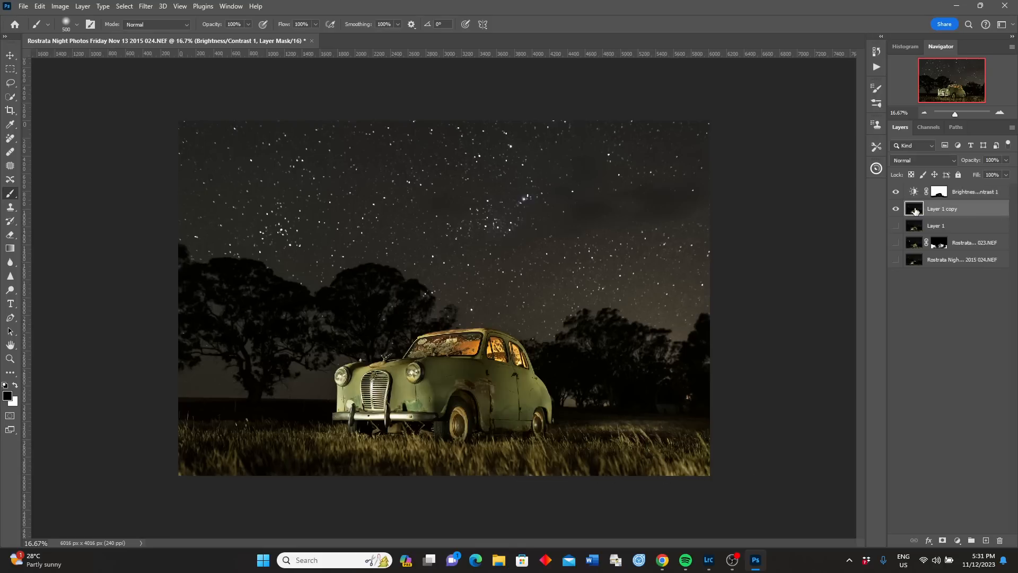
left_click(914, 209)
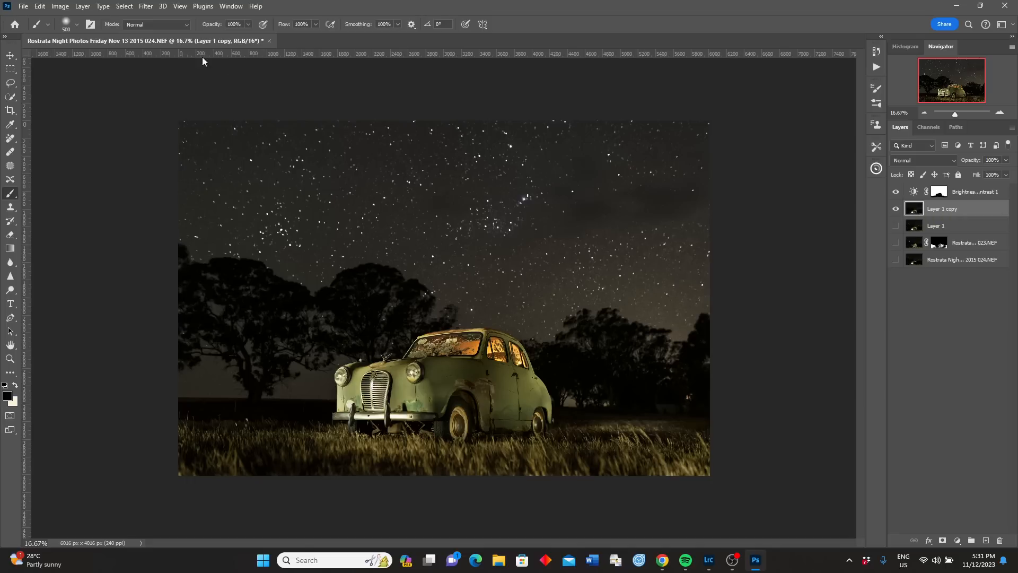
left_click(84, 6)
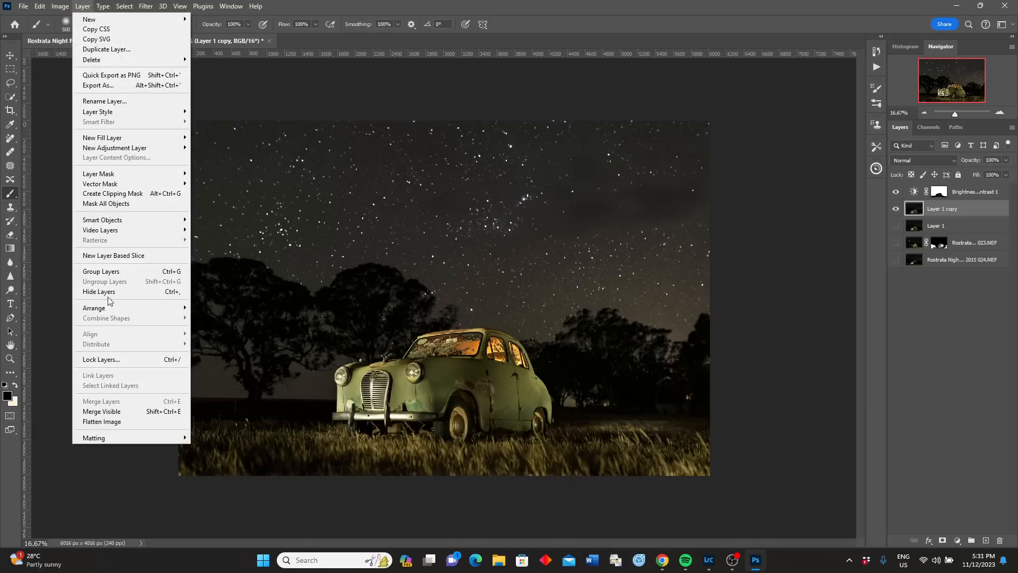
left_click(117, 412)
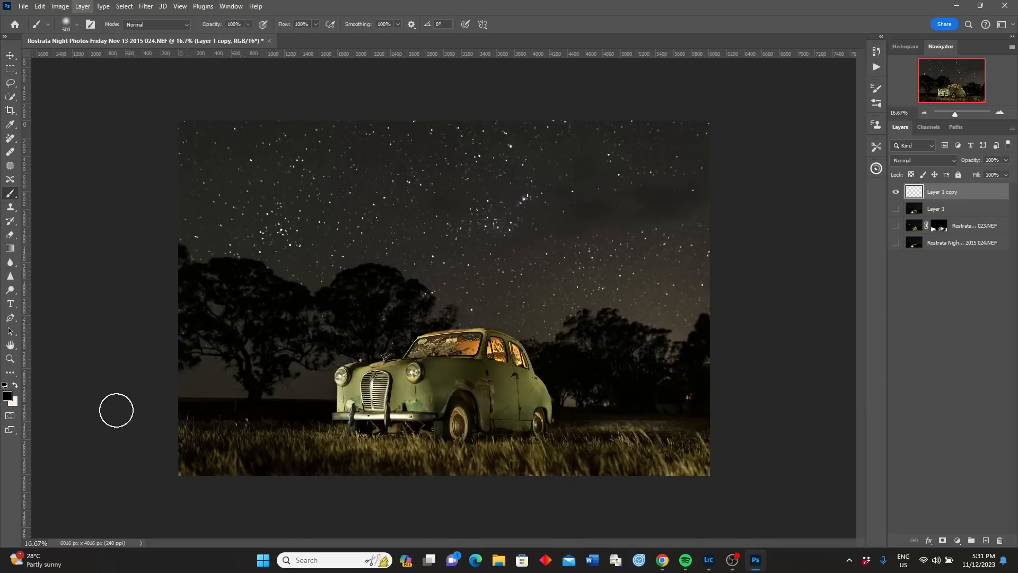
Compare the brightened Layer 1 copy with the original Layer 1 by toggling their visibility, ending with only Layer 1 copy shown.
left_click(896, 209)
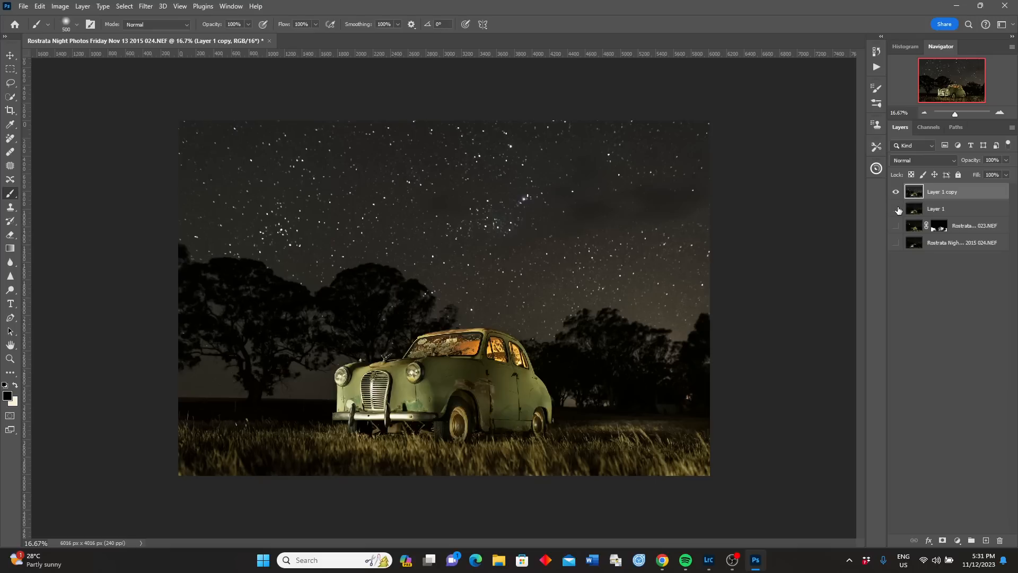
left_click(896, 193)
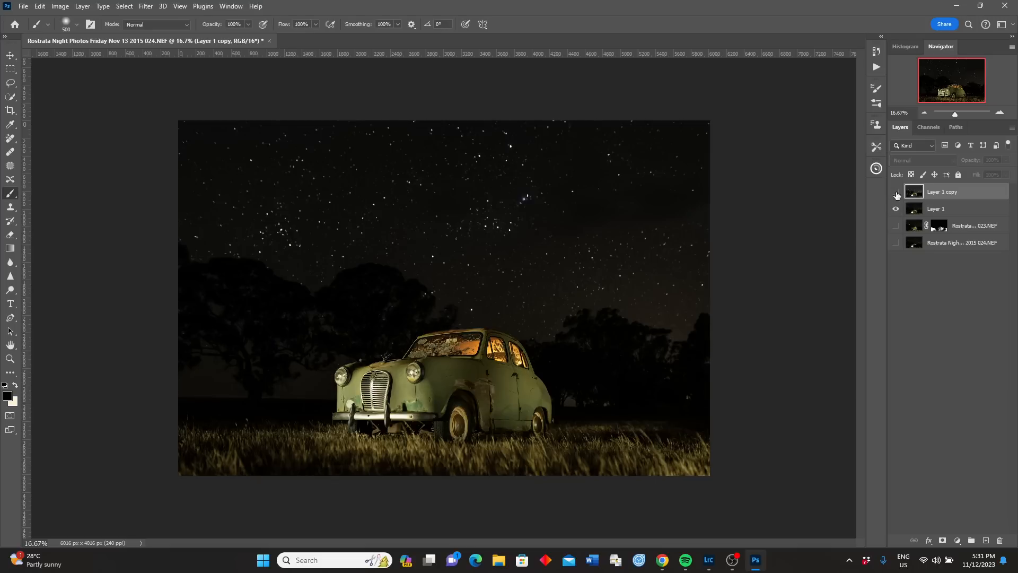
left_click(896, 193)
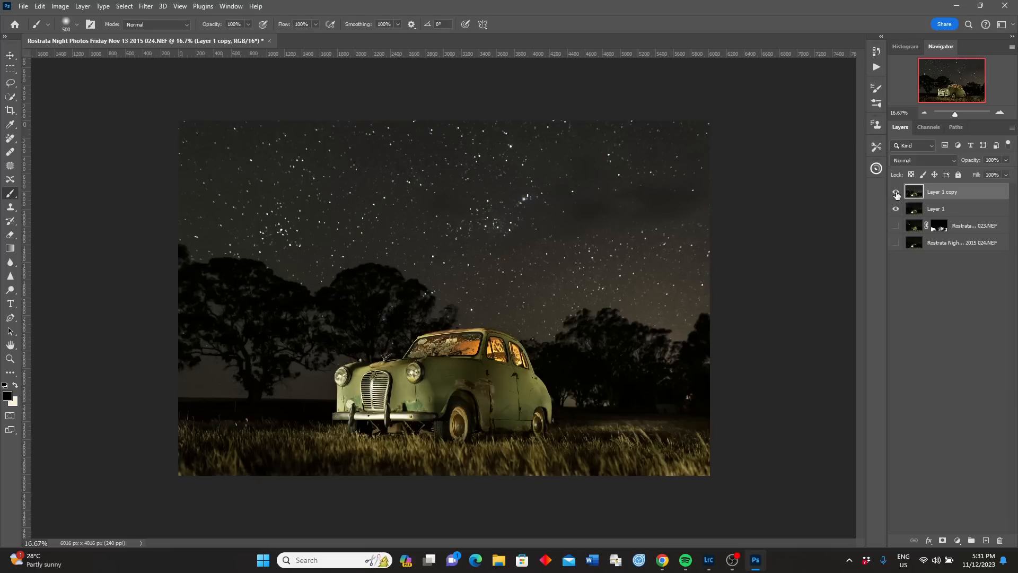
left_click(896, 193)
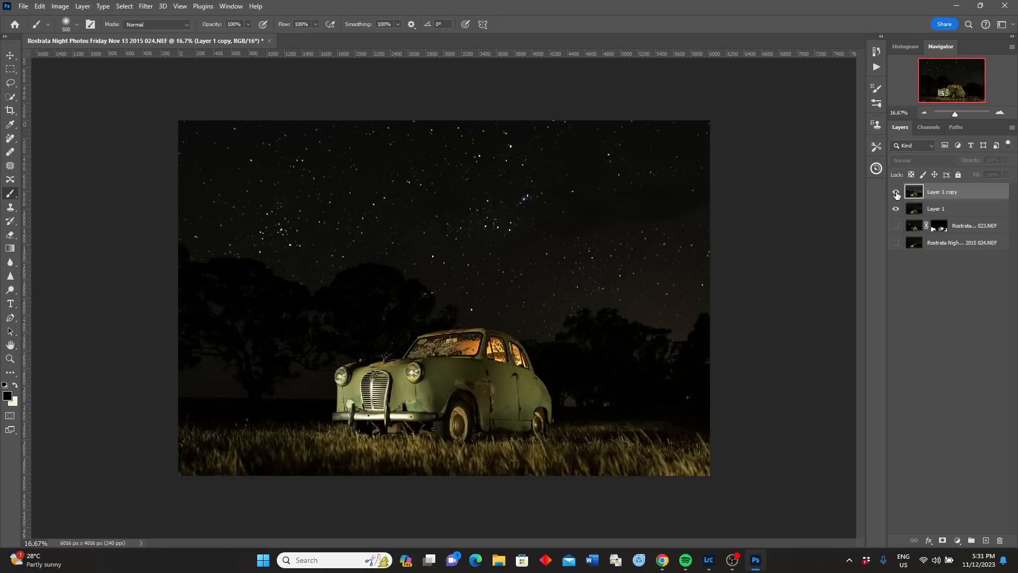
left_click(897, 193)
left_click(896, 209)
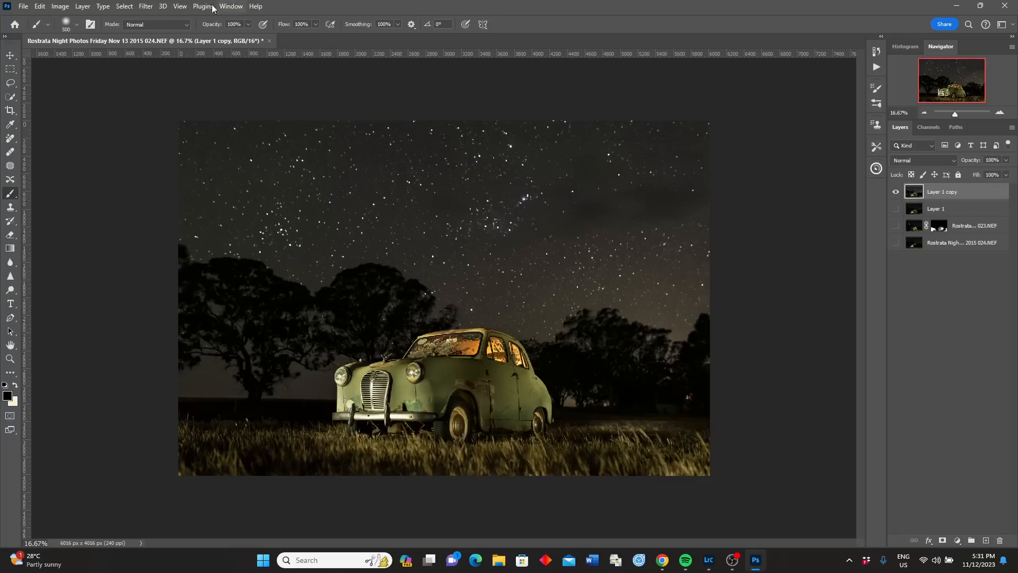
Start Sky Replacement with the Orion nebula image as the sky and reduce the Sky Brush size to 45 px for the car's roofline.
left_click(41, 6)
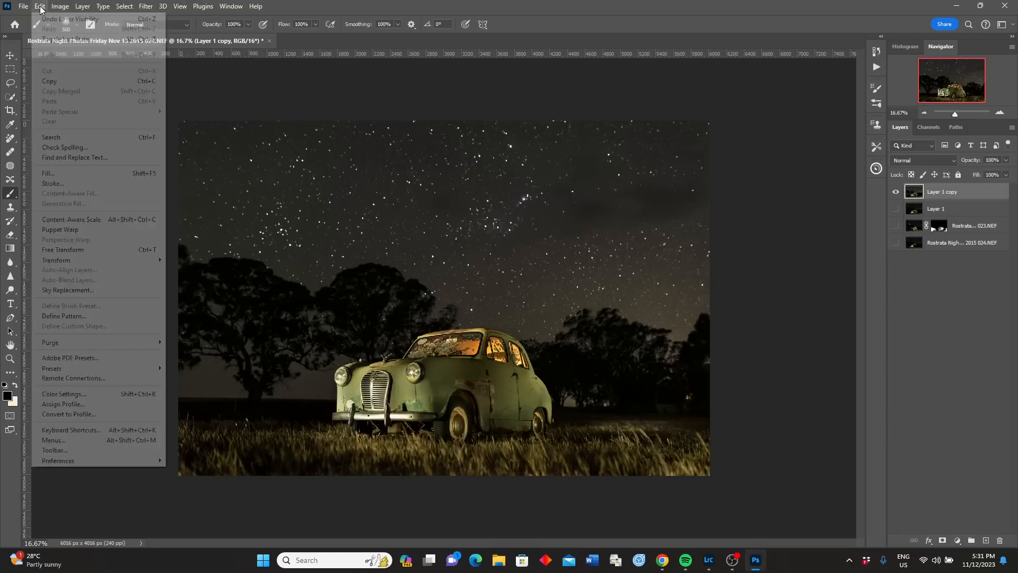
left_click(74, 289)
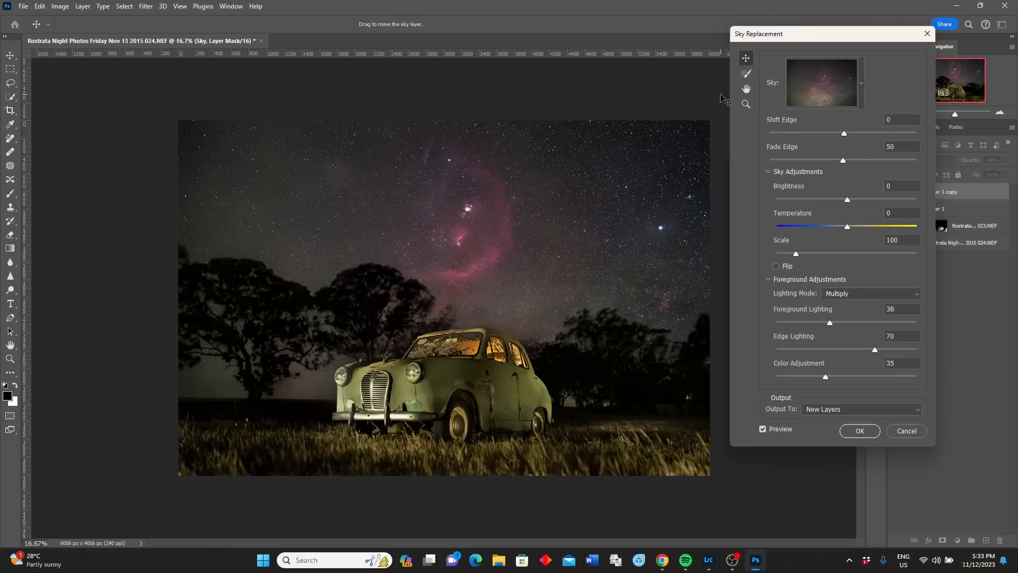
left_click(745, 104)
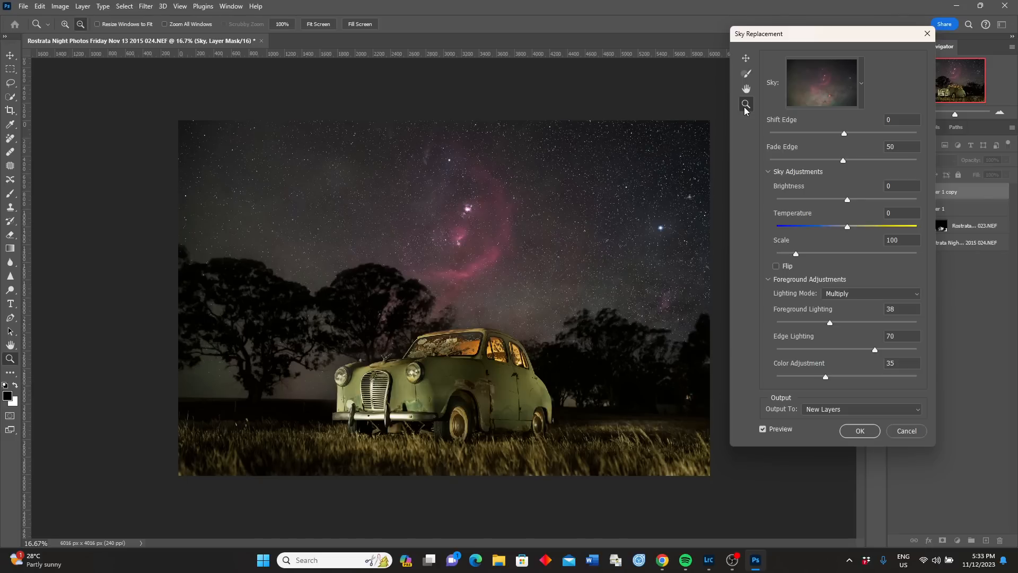
left_click(455, 366)
left_click(455, 366)
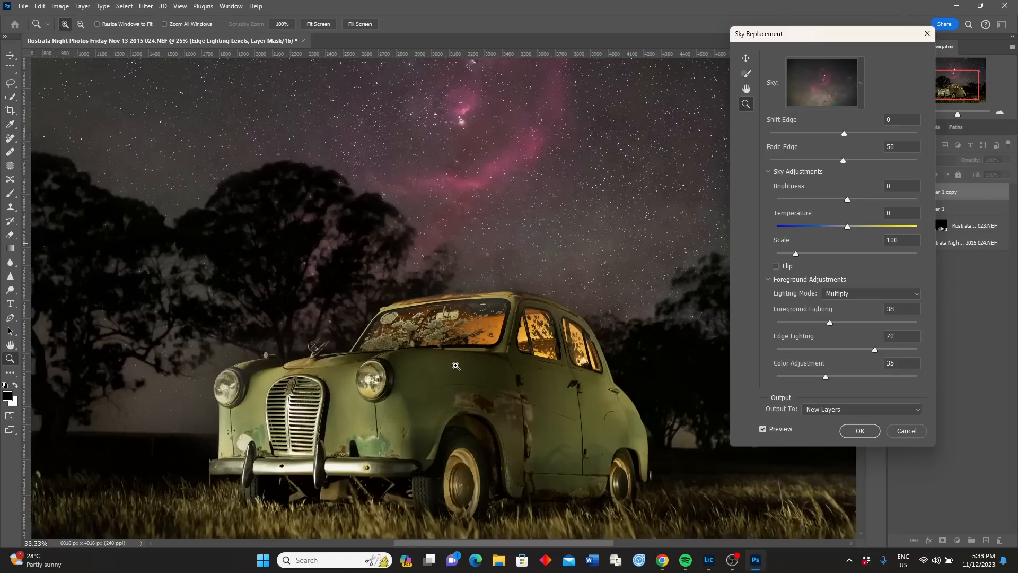
left_click(576, 317)
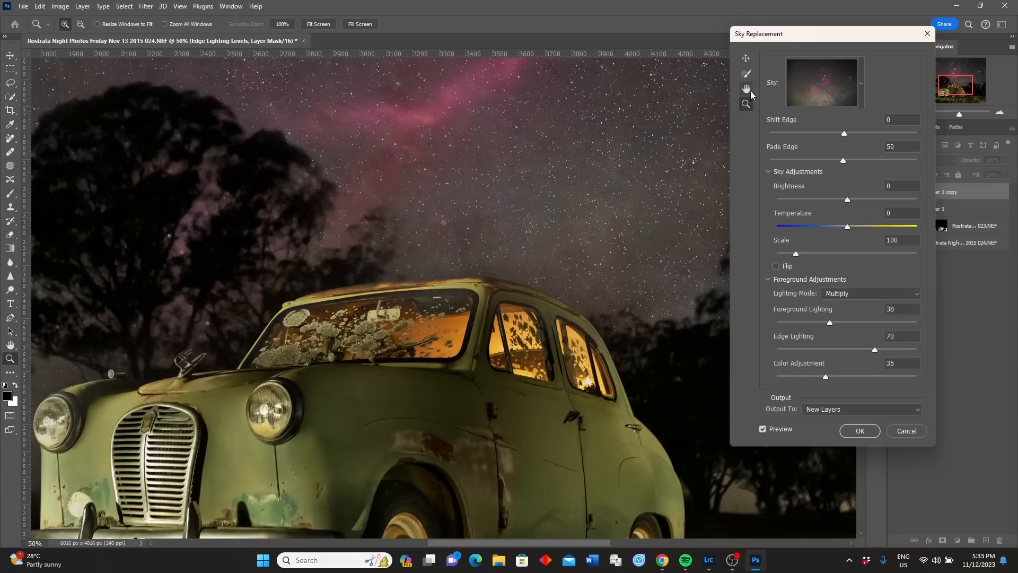
left_click(747, 73)
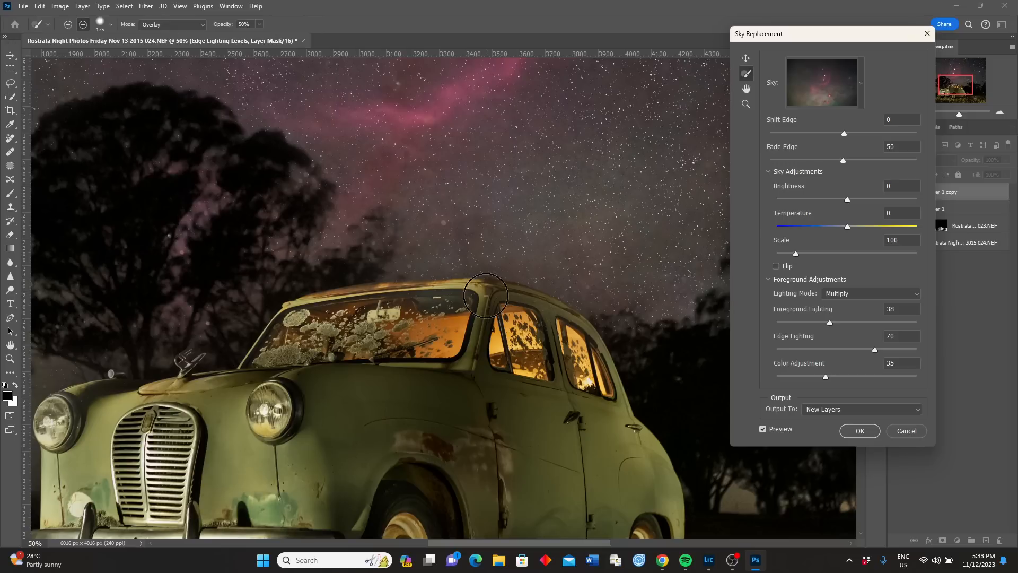
key("bracketleft")
key("bracketleft")
key("bracketleft")
key("bracketleft")
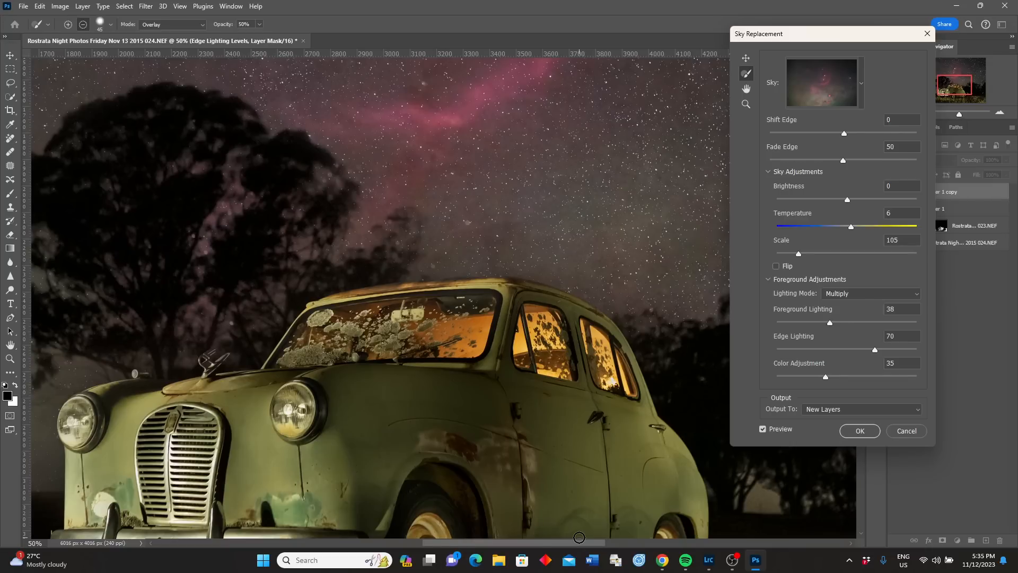
Apply the sky replacement with temperature 6 and scale 105, output to new layers, and leave no layer selected.
left_click_drag(543, 545, 467, 539)
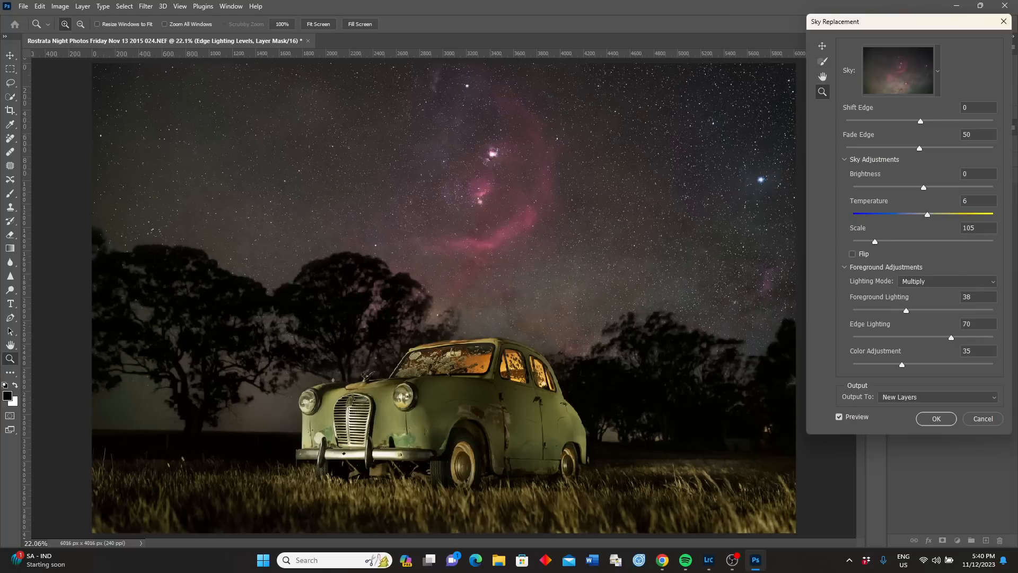
left_click(926, 418)
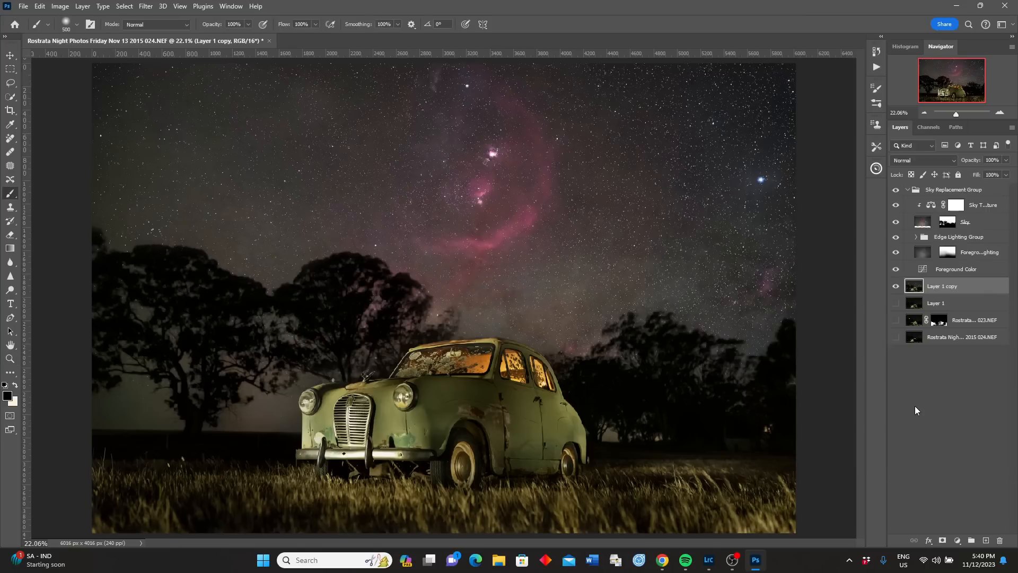
left_click(915, 408)
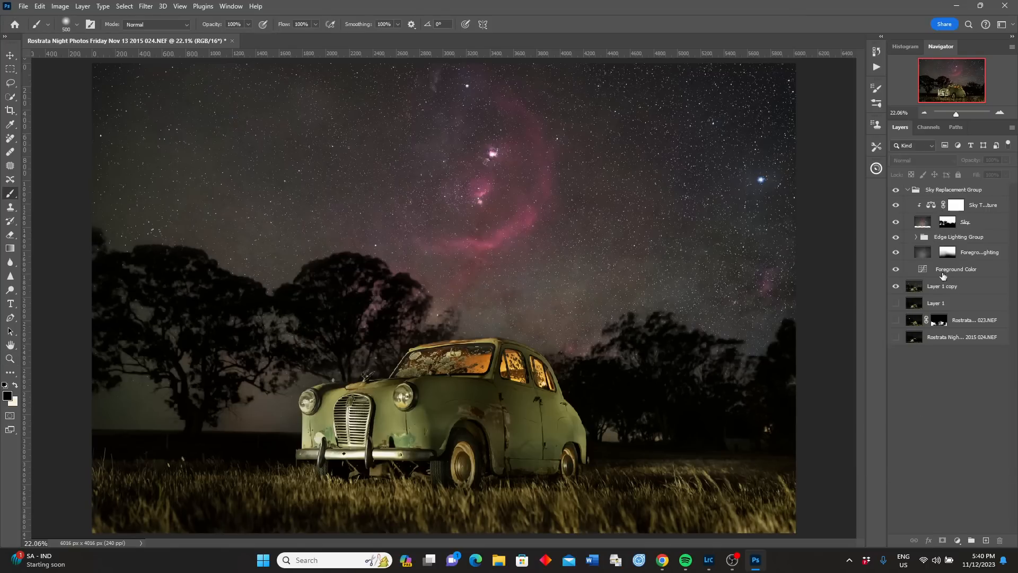
Show Layer 1 beneath Layer 1 copy and toggle the copy's visibility to compare the brightness of the foreground.
left_click(896, 303)
left_click(896, 287)
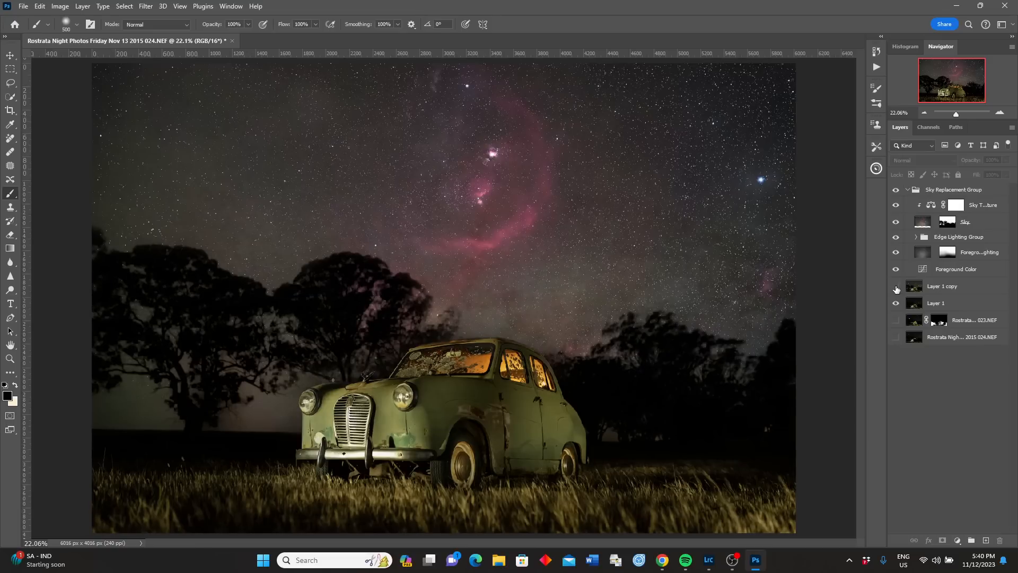
left_click(897, 286)
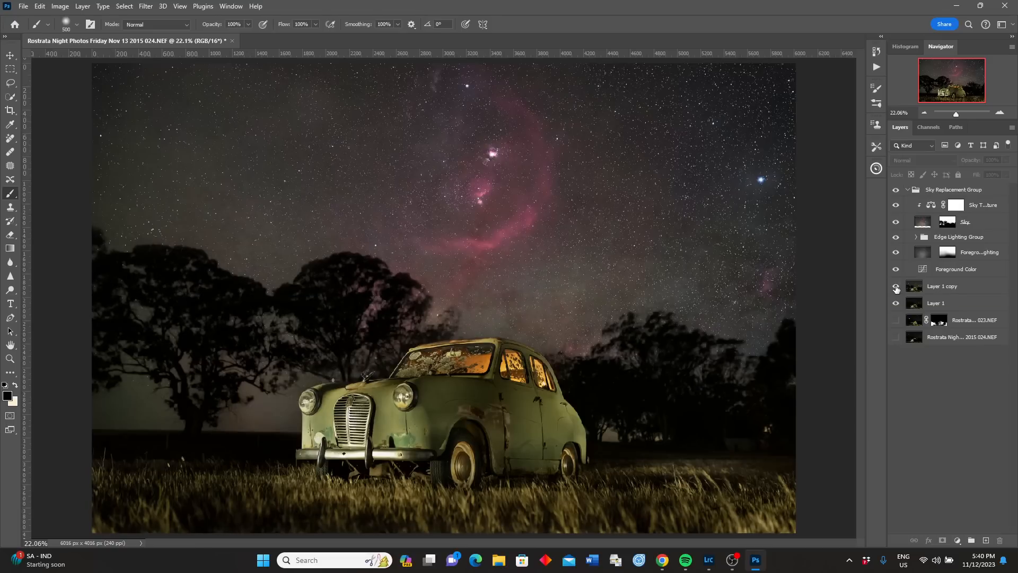
left_click(897, 287)
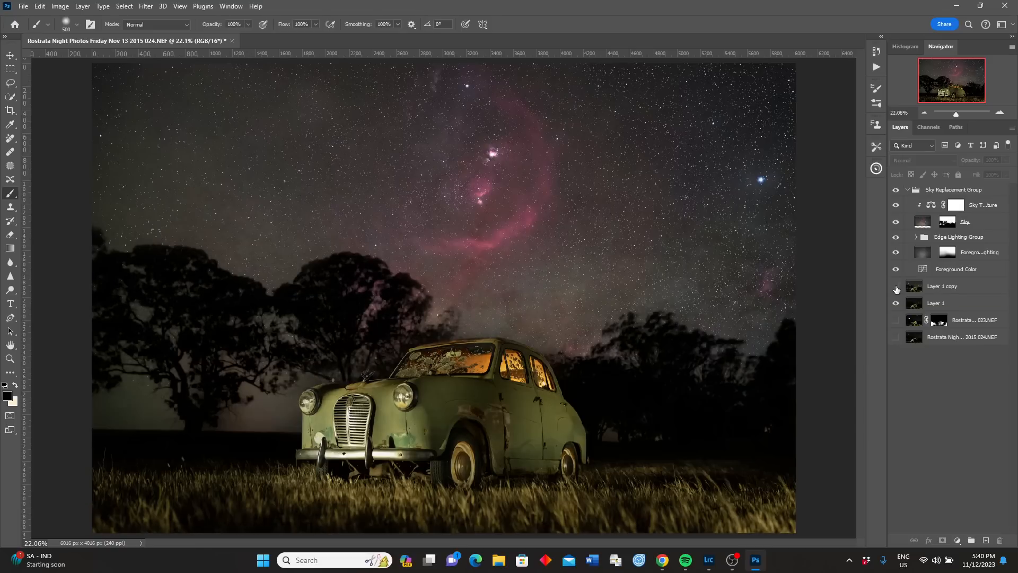
left_click(897, 287)
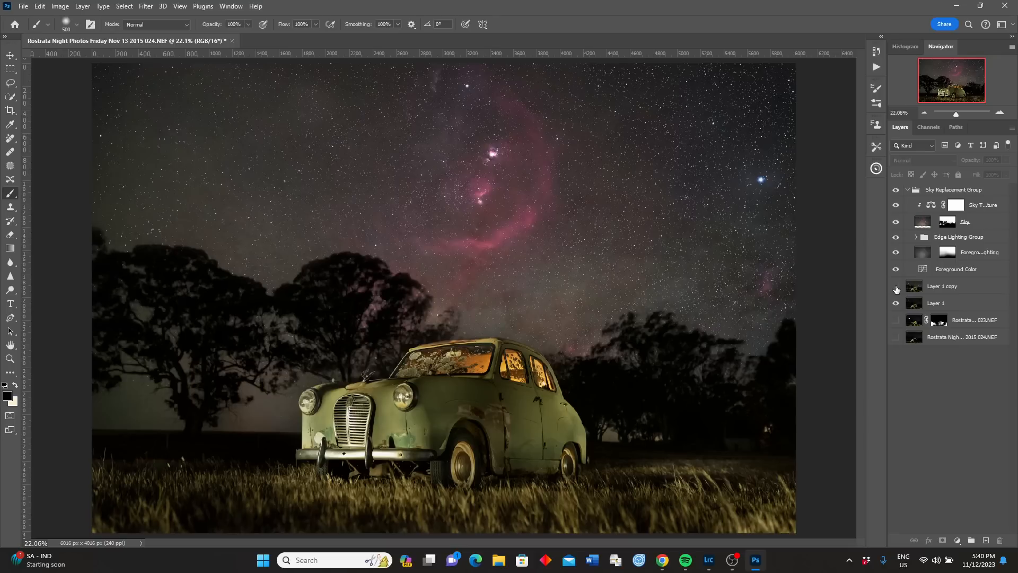
left_click(896, 287)
left_click(896, 287)
Add a layer mask to Layer 1 copy and paint black on it over the grass foreground and the car.
left_click(913, 289)
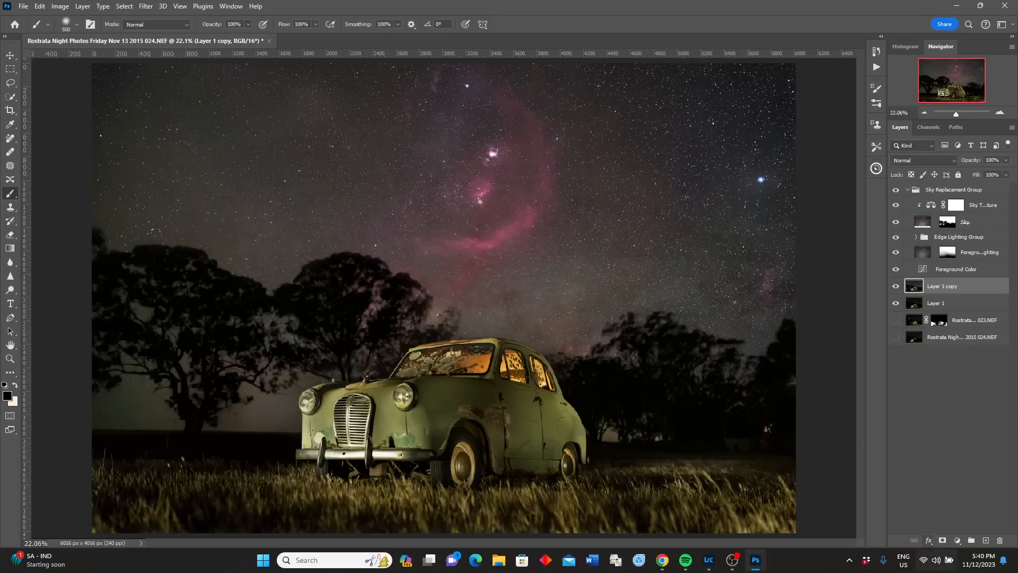
left_click(942, 541)
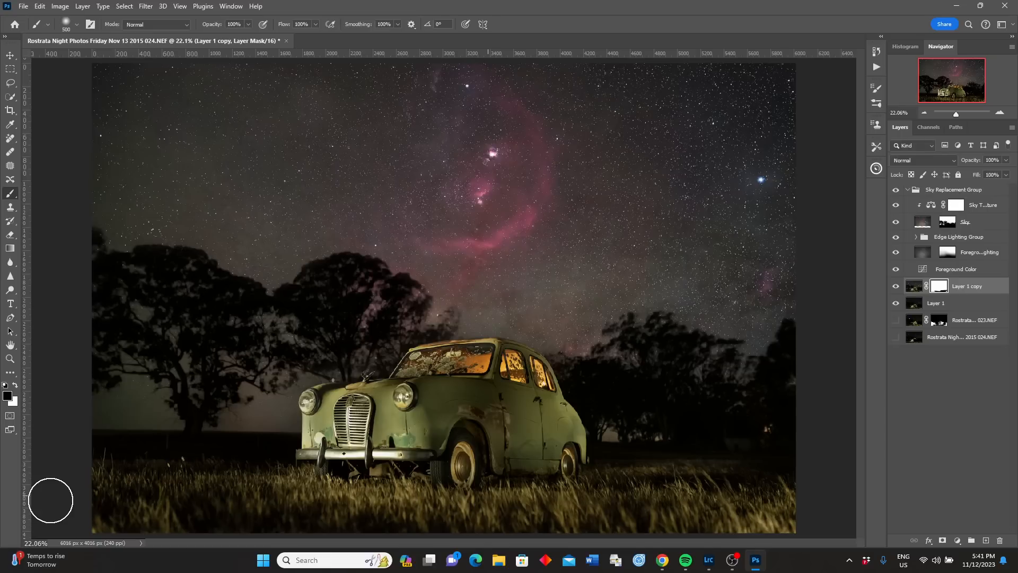
left_click(939, 369)
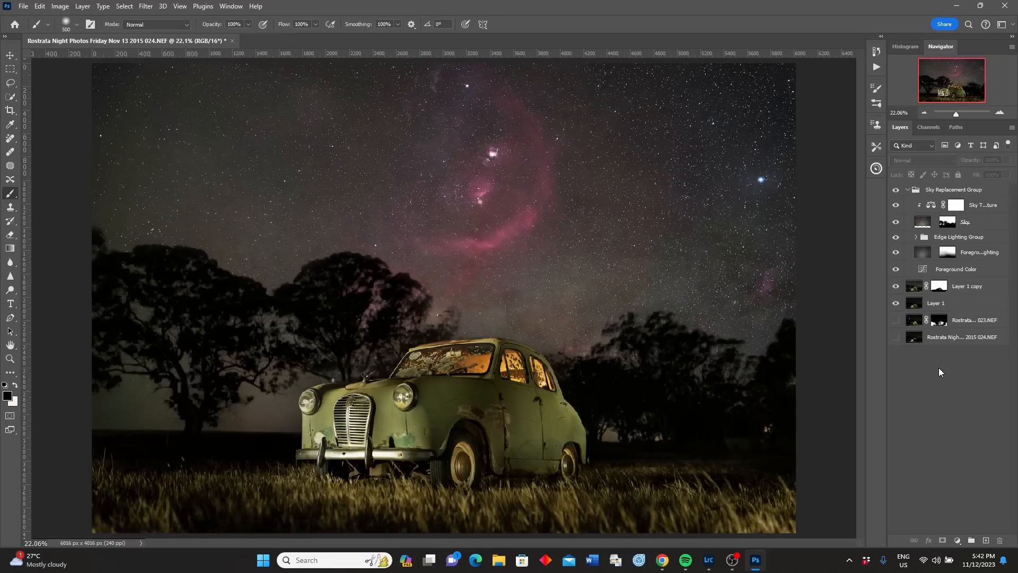
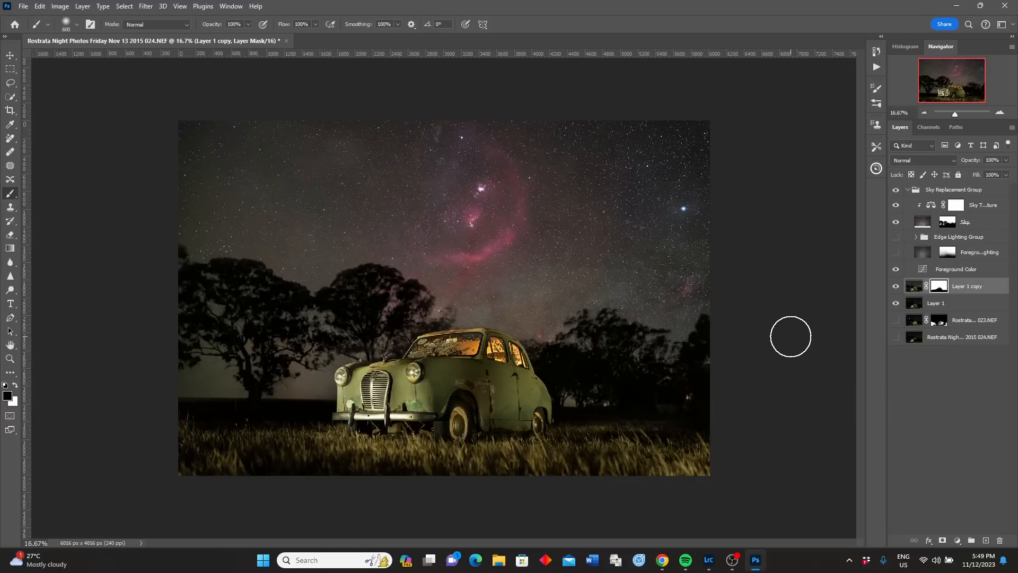
Flatten the composite into a single layer, discarding the hidden layers.
left_click(82, 6)
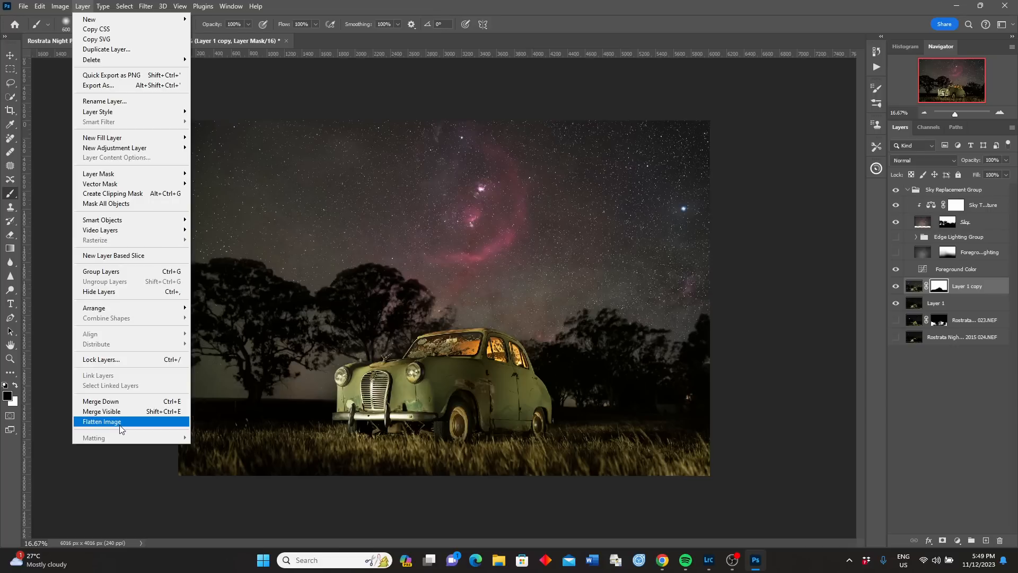
left_click(120, 428)
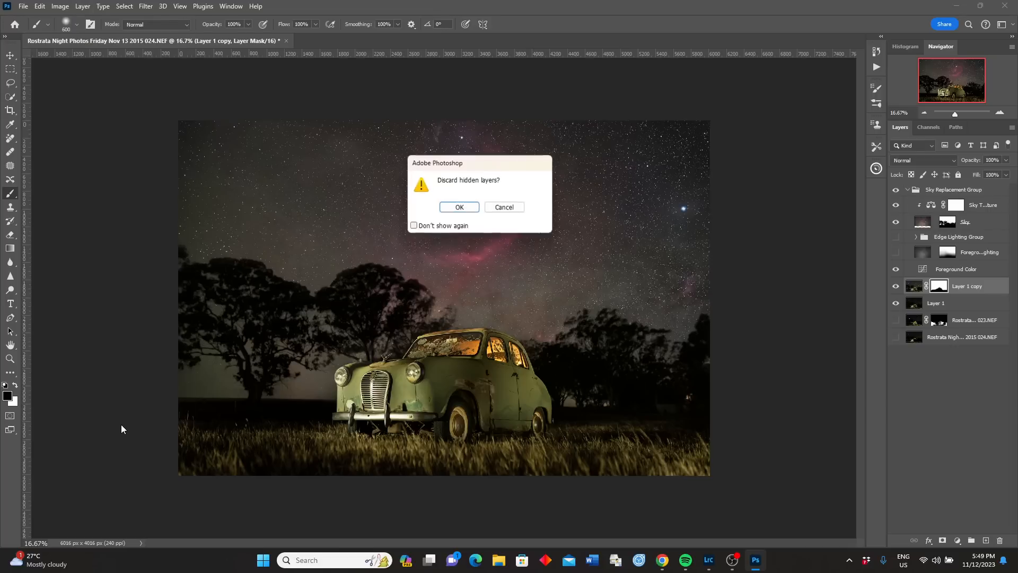
left_click(460, 207)
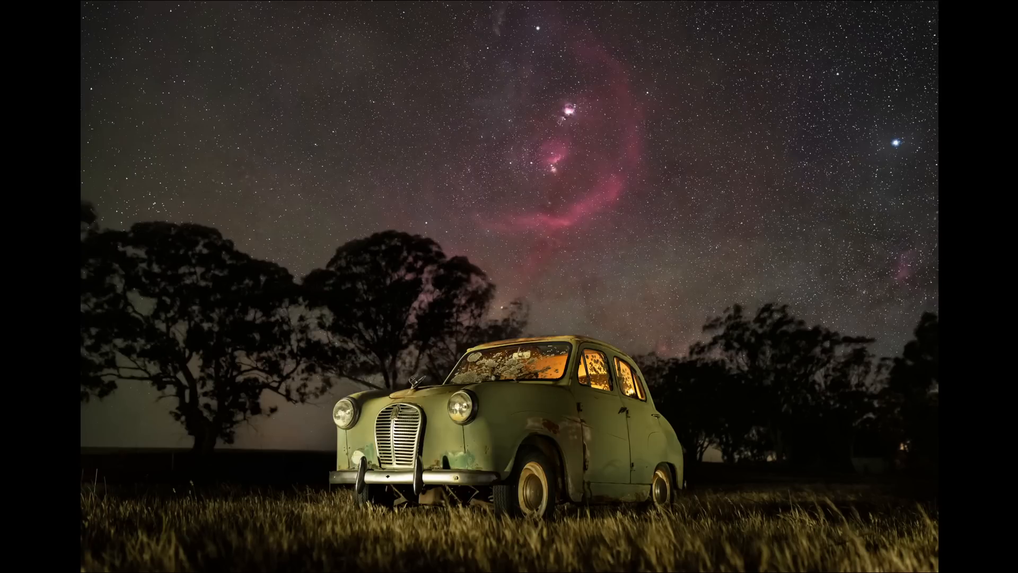
Exit the full-screen preview in Lightroom Classic and compare the unedited 022 car photo with the finished 023-Edit.tif composite.
key("f")
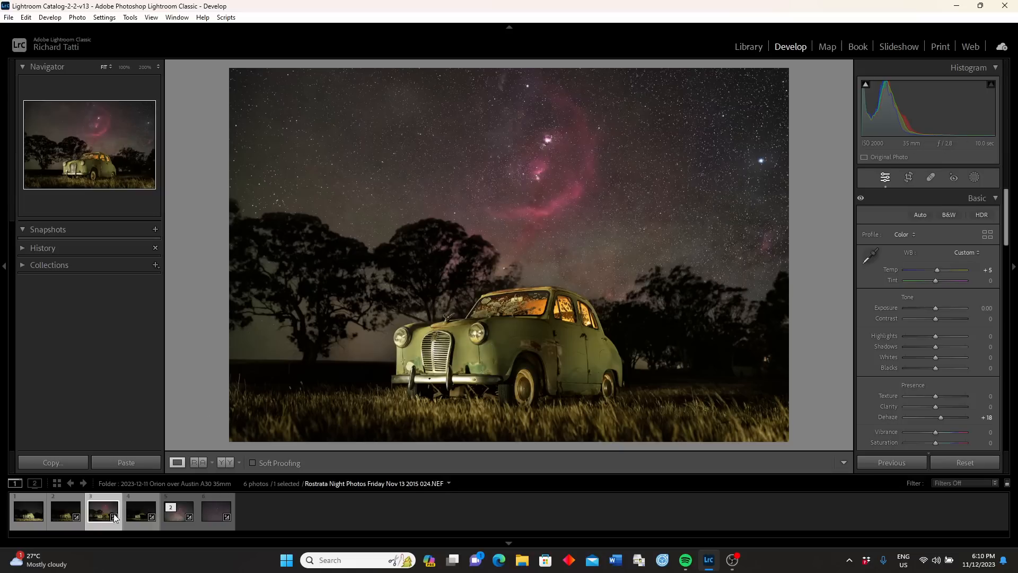
left_click(27, 513)
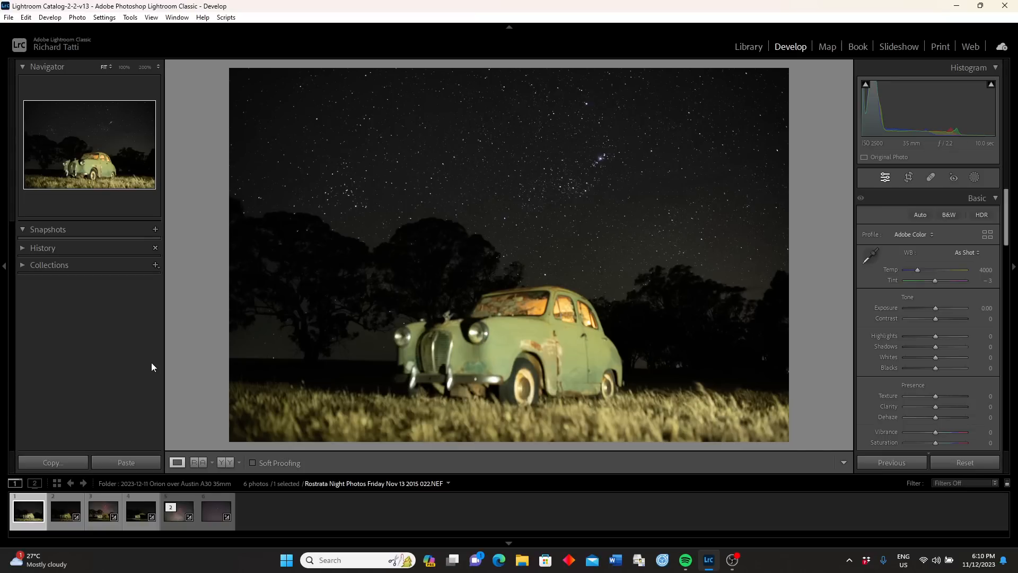
left_click(101, 510)
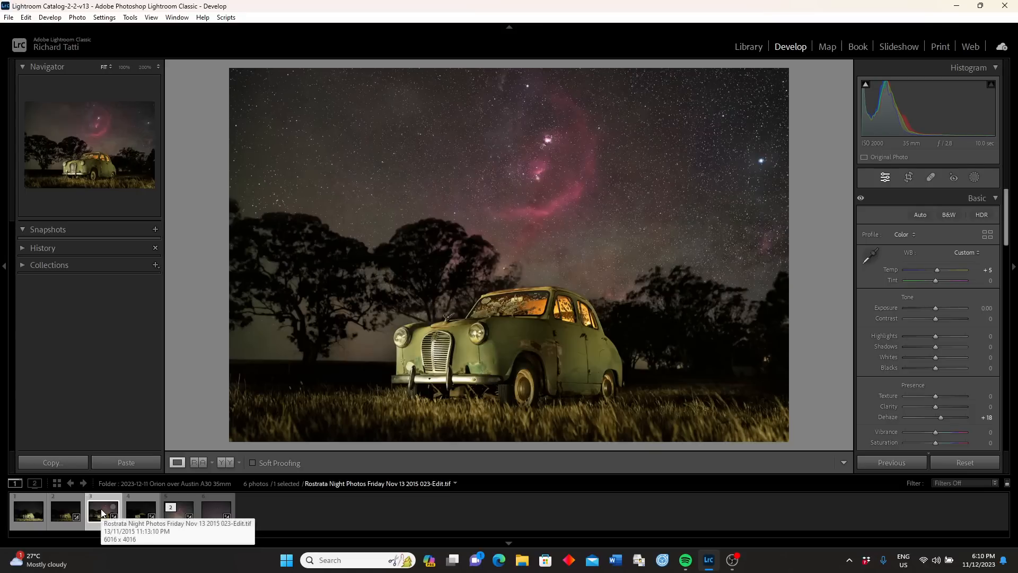